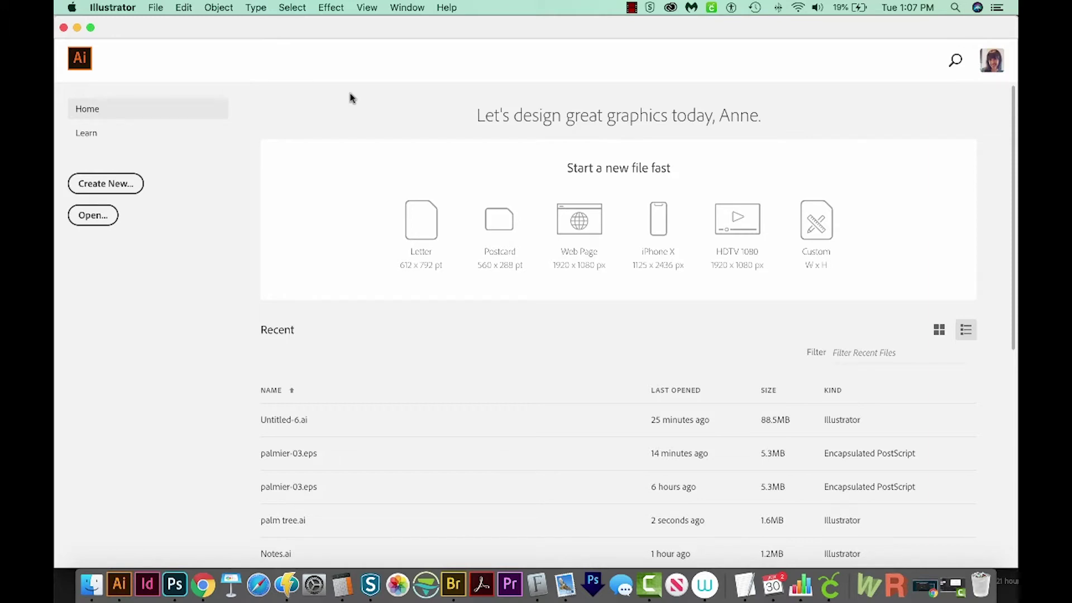
# - Create a new print document from the Letter preset, 612 x 792 pt in portrait orientation
pyautogui.click(117, 184)
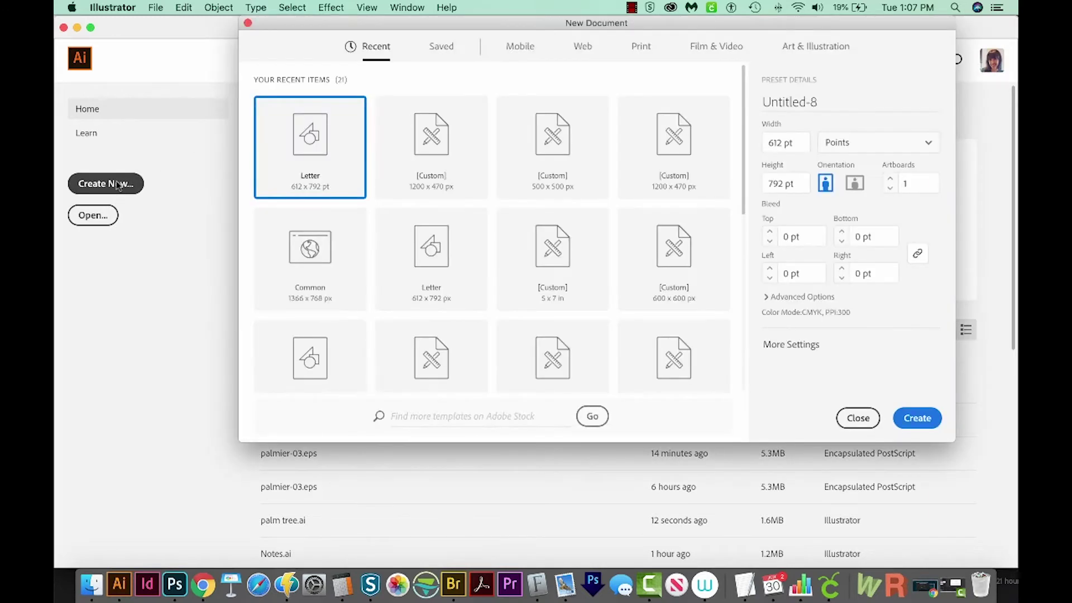
pyautogui.click(643, 51)
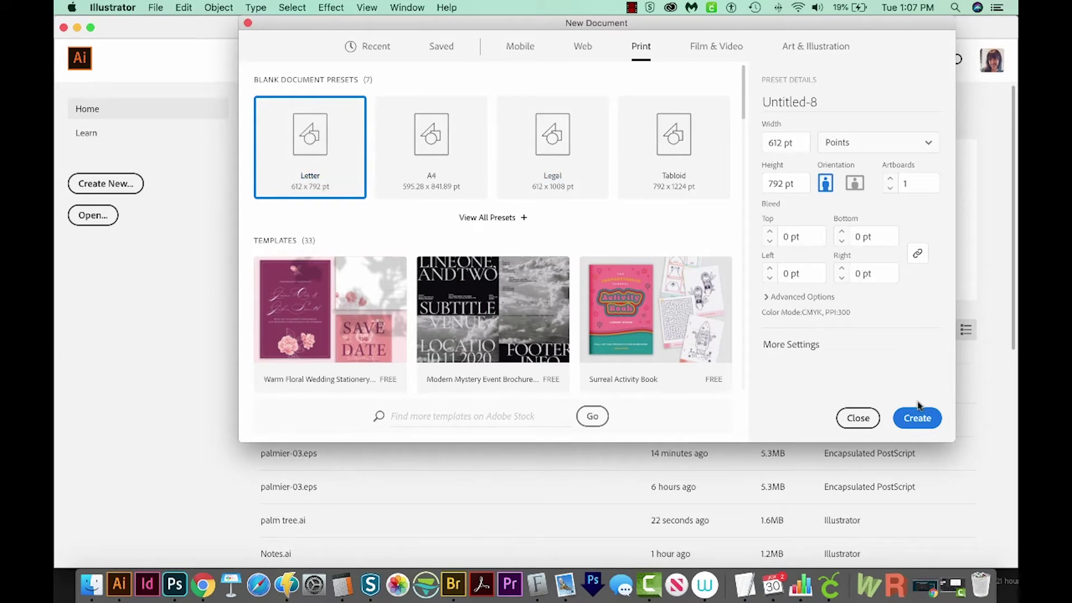
pyautogui.click(918, 423)
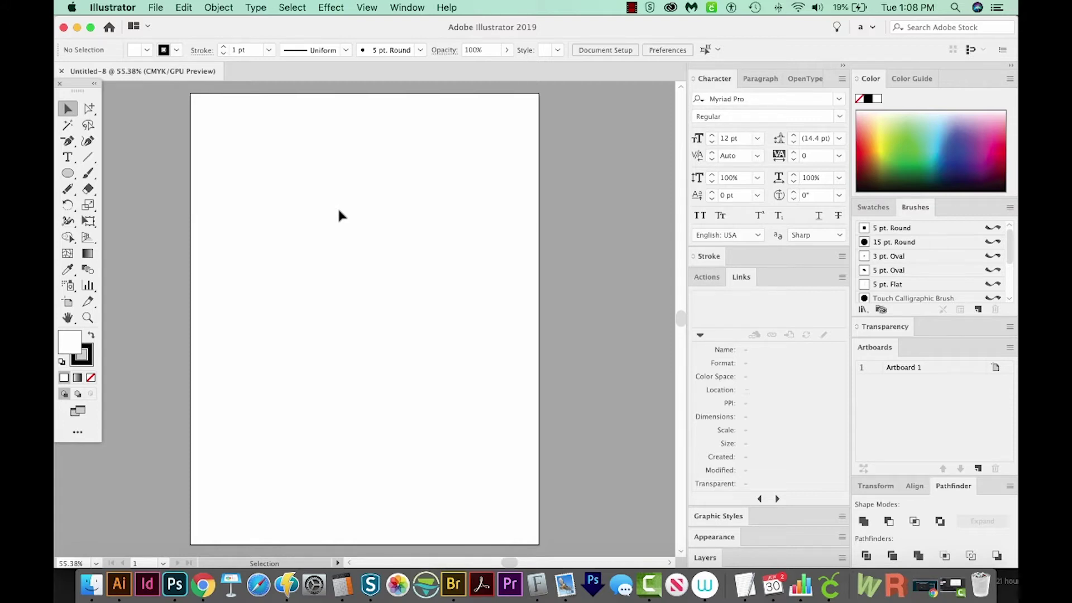
# - Draw a wide rectangle in the upper part of the artboard and fill it with dark grey #282828
pyautogui.press('m')
pyautogui.moveTo(294, 179); pyautogui.dragTo(389, 231)
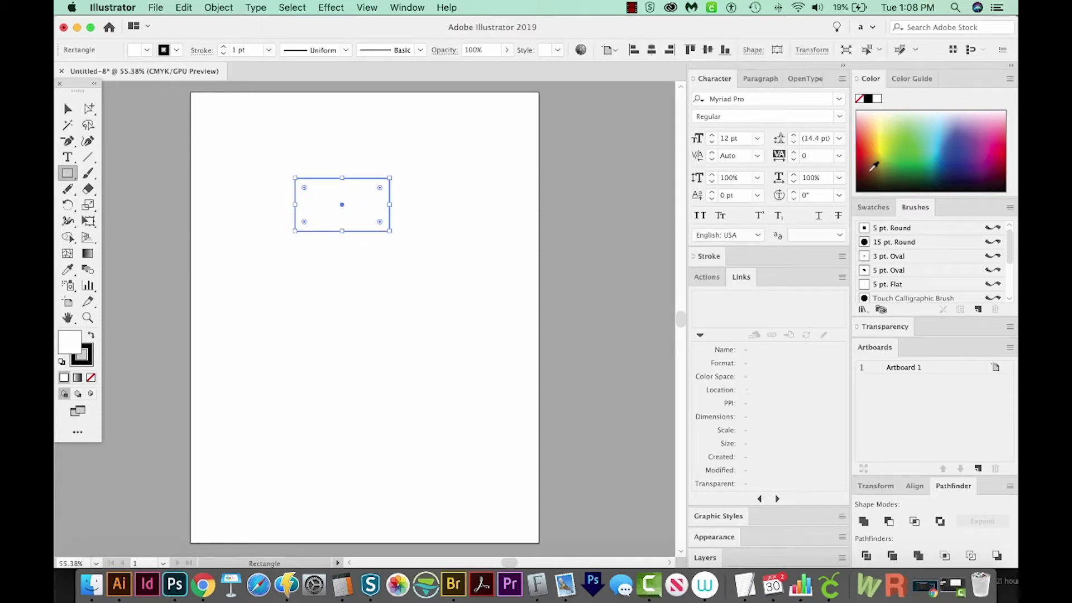
pyautogui.hscroll(-1, 335, 313)
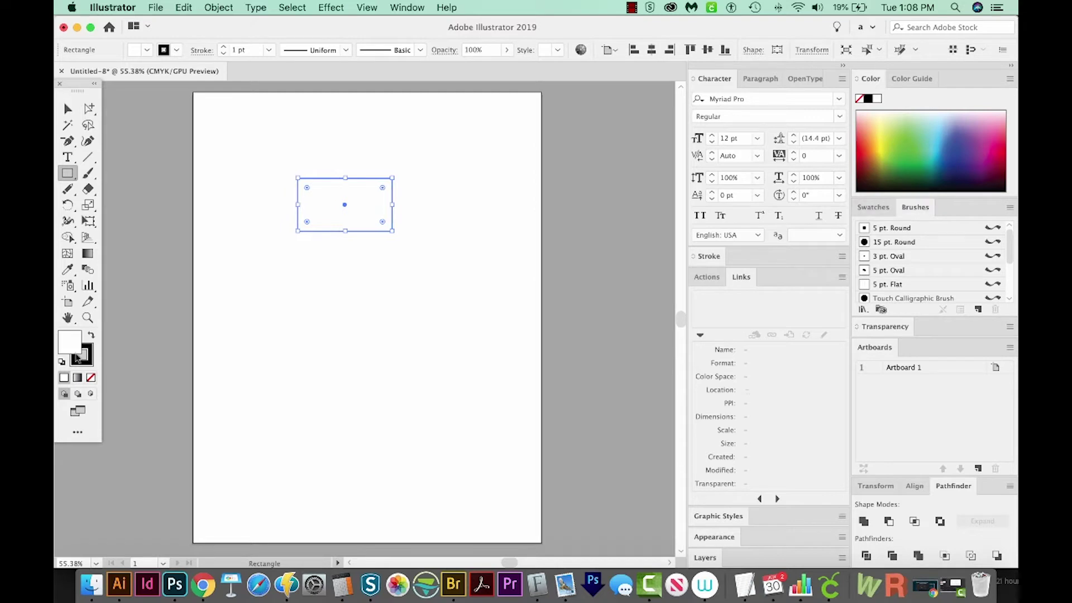
pyautogui.doubleClick(67, 346)
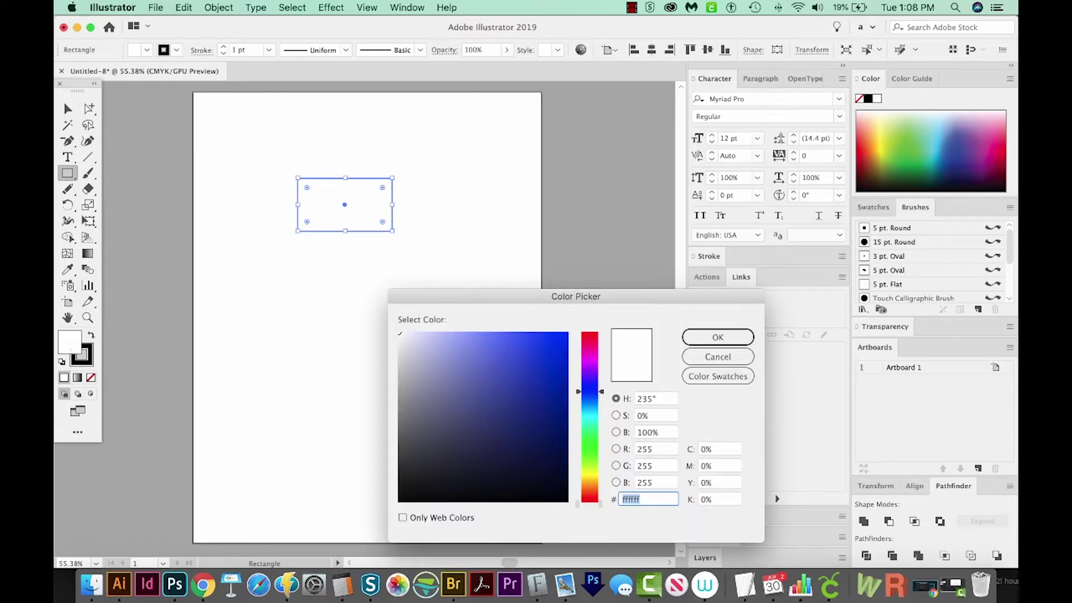
pyautogui.click(397, 472)
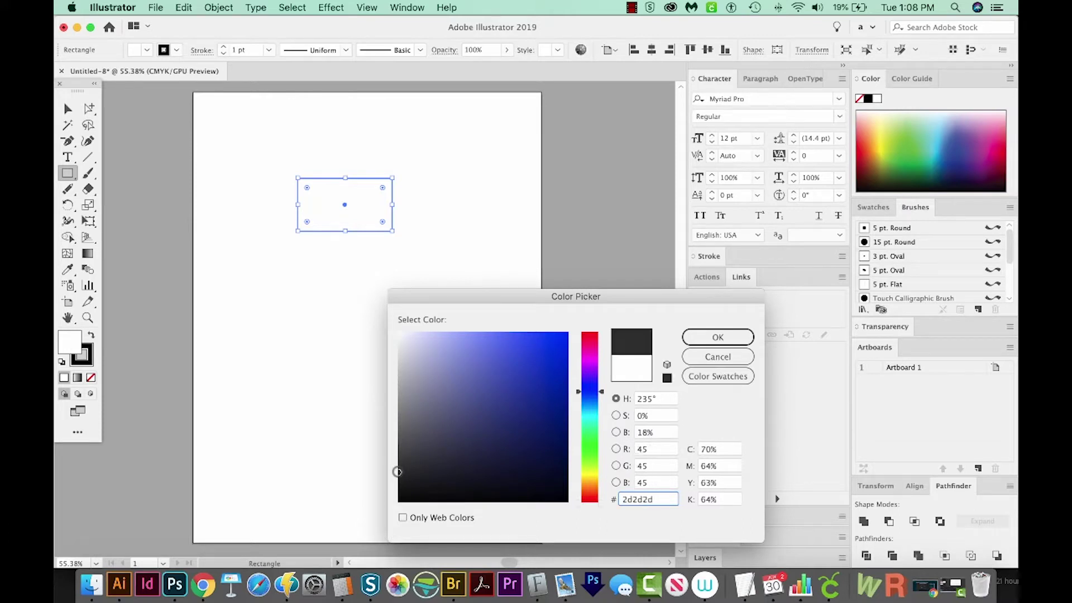
pyautogui.click(400, 475)
pyautogui.click(719, 338)
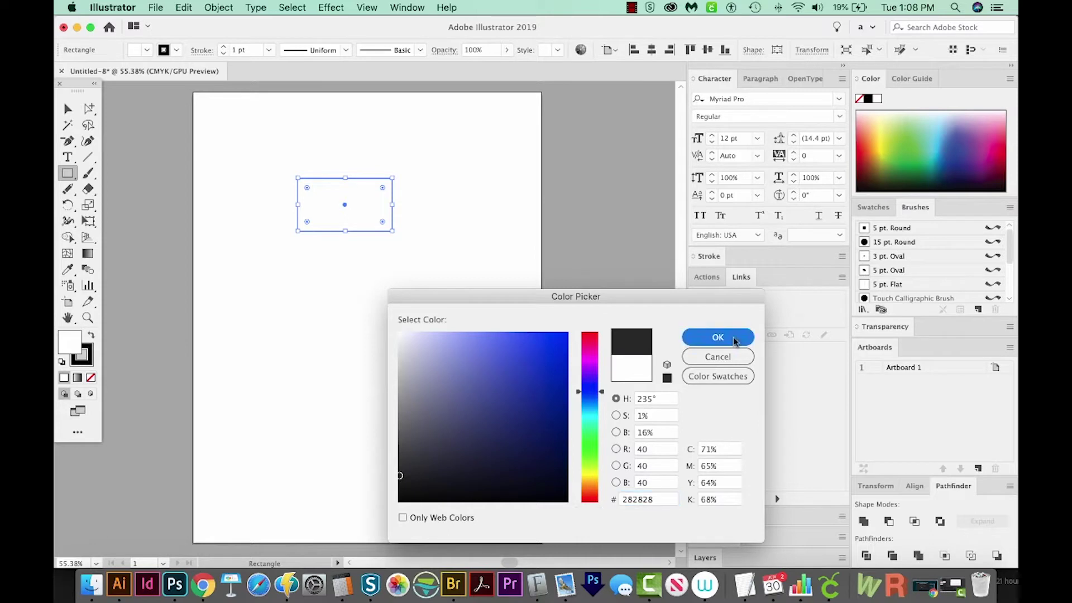
pyautogui.press('v')
pyautogui.press('super+shift+a')
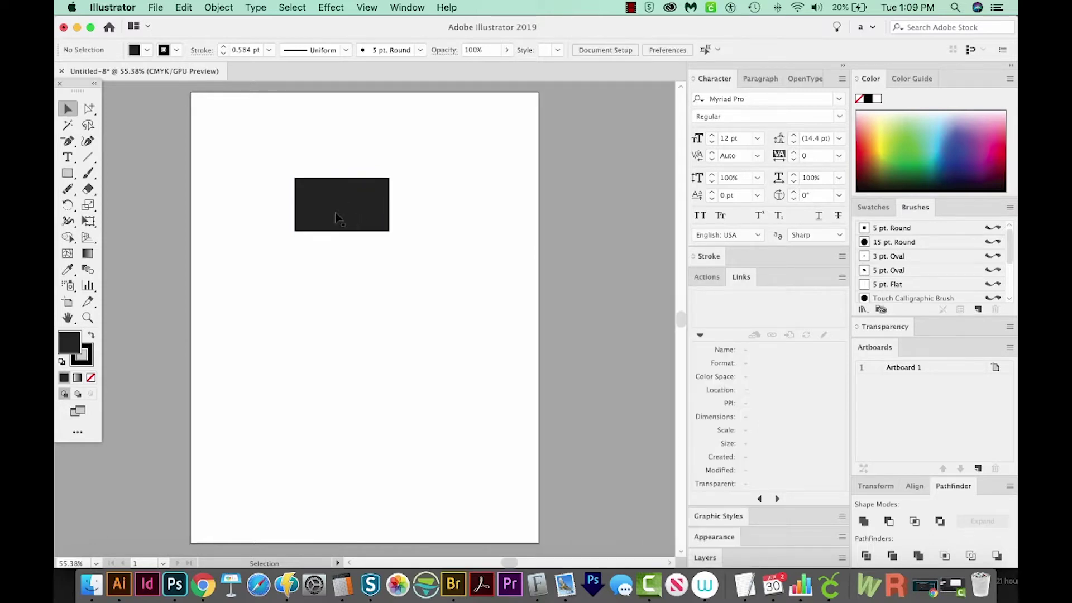
# - Add a copy of the rectangle in place, shorten it to a strip along the upper edge and fill it with grey #5b5b5b
pyautogui.click(337, 217)
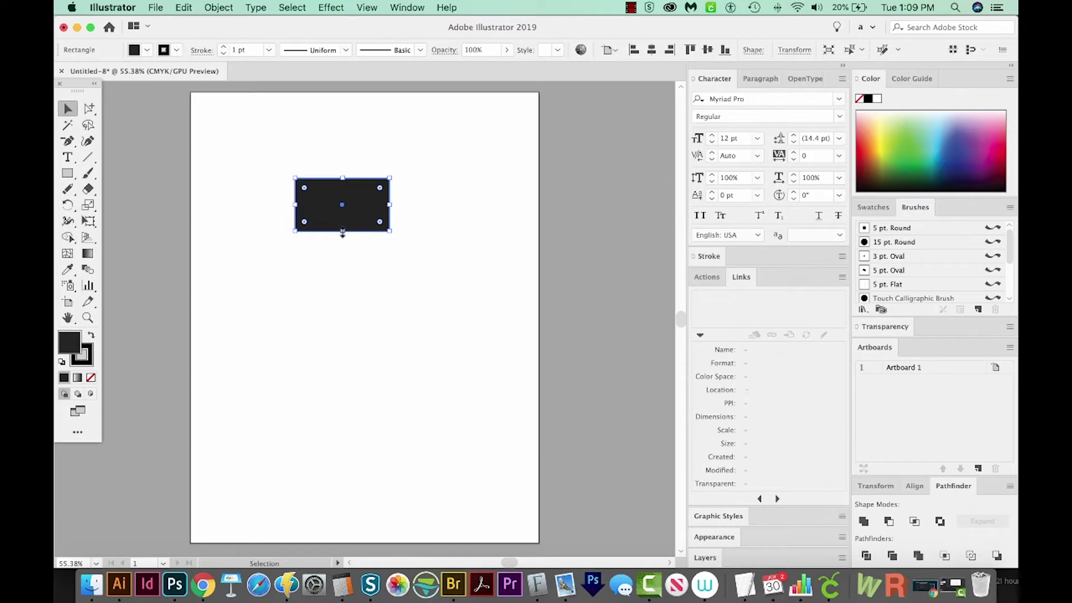
pyautogui.moveTo(342, 233); pyautogui.dragTo(347, 195)
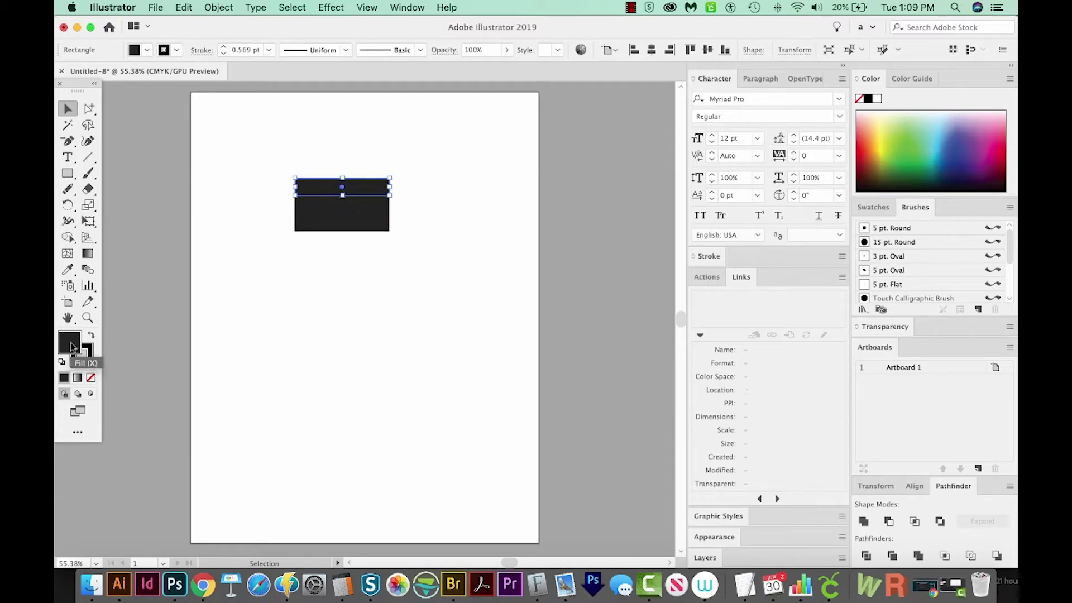
pyautogui.doubleClick(72, 347)
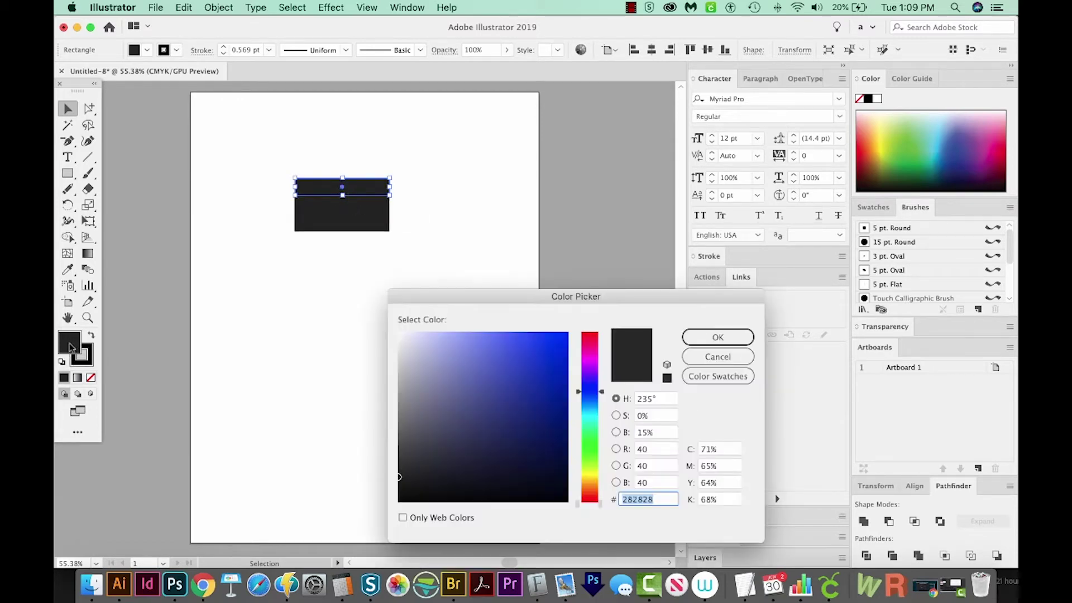
pyautogui.click(400, 422)
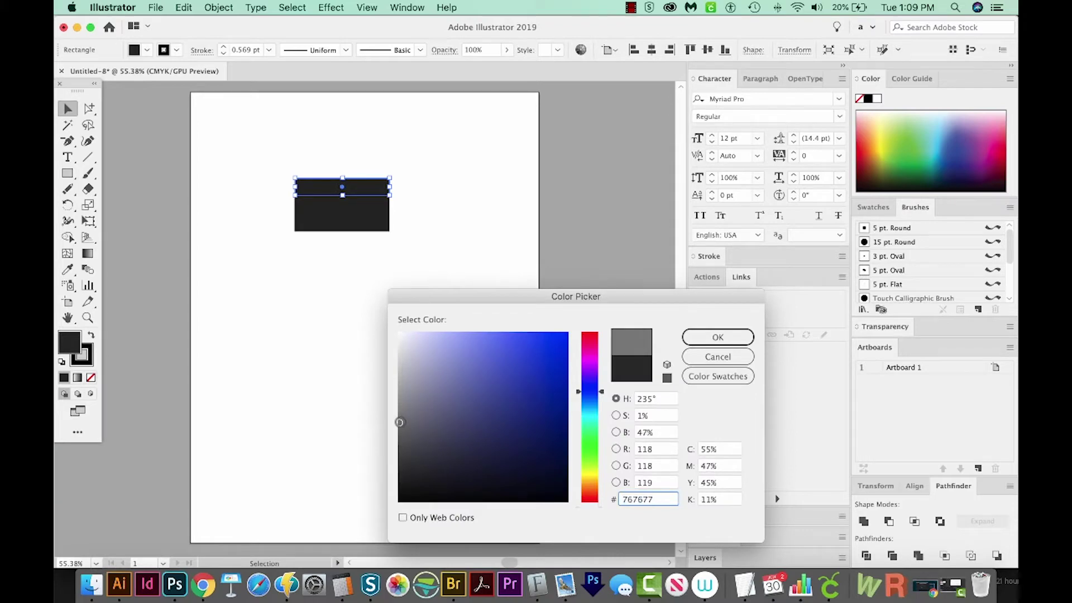
pyautogui.click(397, 440)
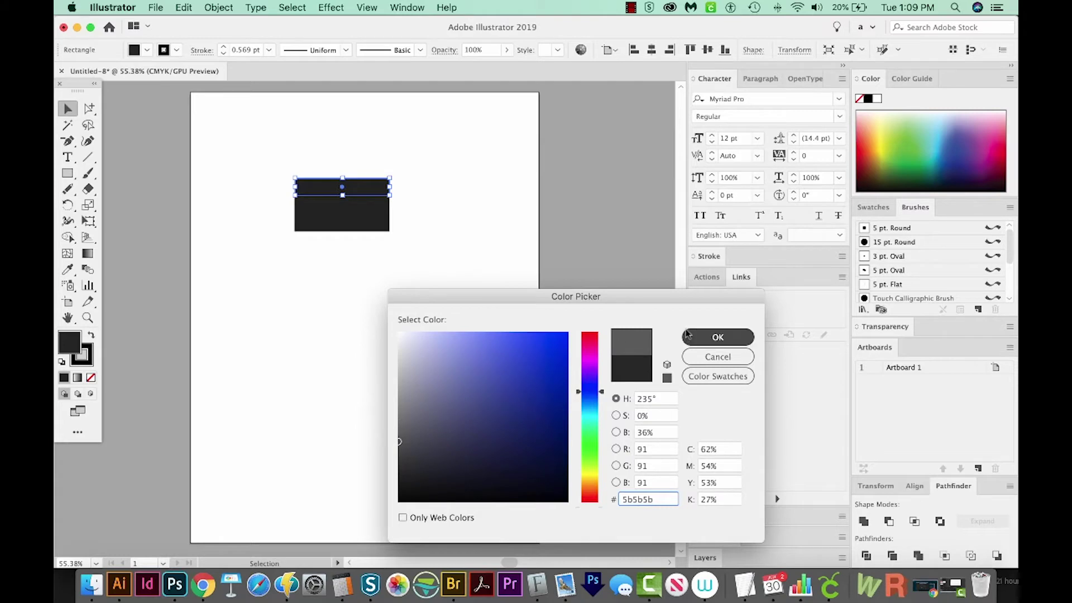
pyautogui.click(718, 337)
pyautogui.click(391, 279)
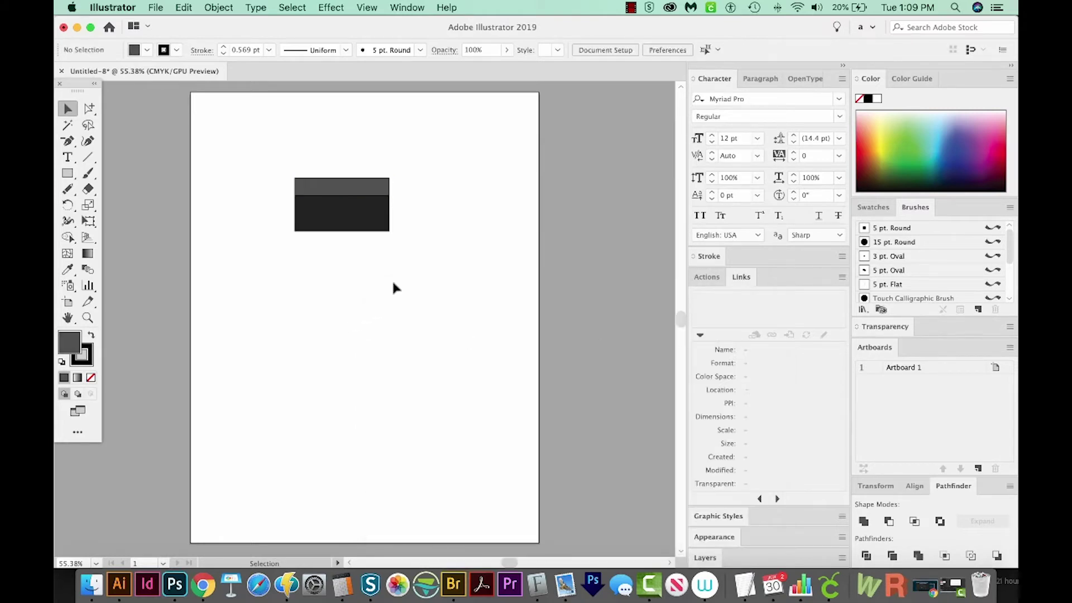
pyautogui.click(353, 189)
pyautogui.scroll(-1, 353, 189)
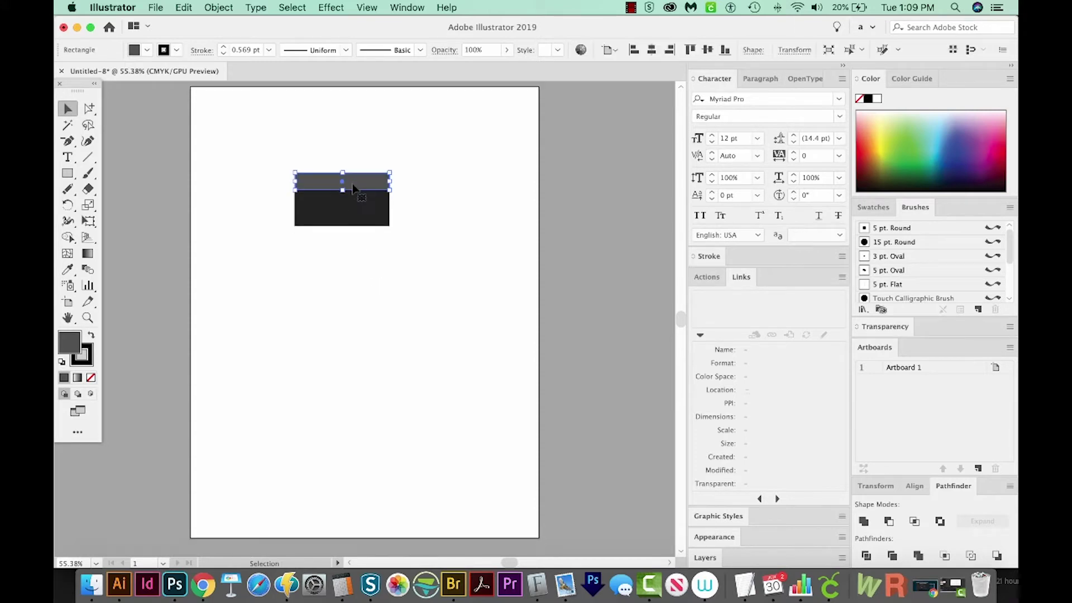
pyautogui.click(354, 208)
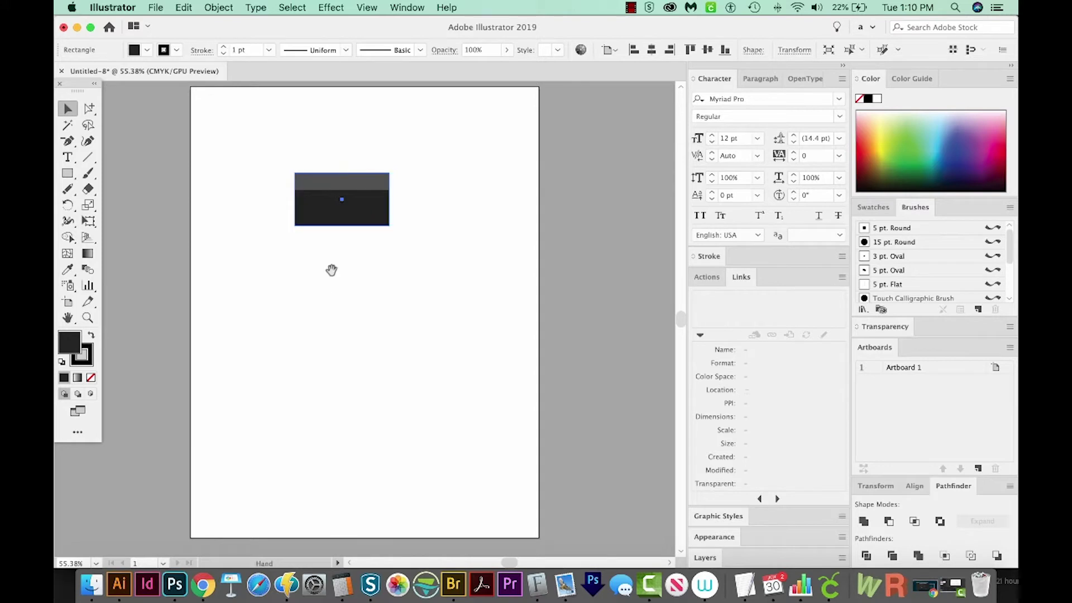
# - Remove the stroke from both the dark rectangle and the lighter strip
pyautogui.moveTo(331, 270); pyautogui.dragTo(335, 277)
pyautogui.press('z')
pyautogui.moveTo(252, 150); pyautogui.dragTo(433, 290)
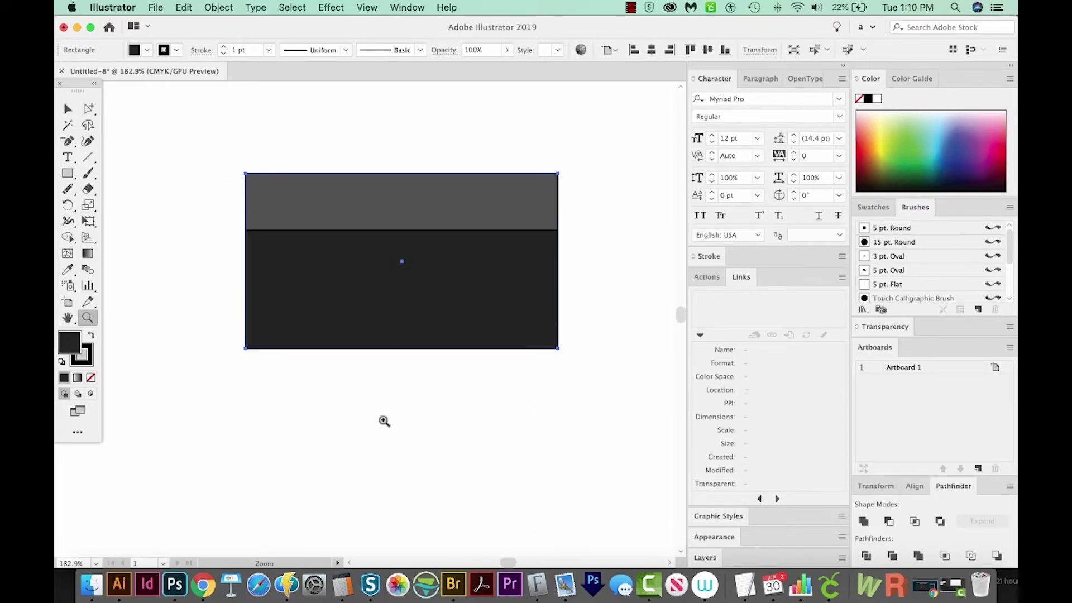
pyautogui.press('v')
pyautogui.click(574, 233)
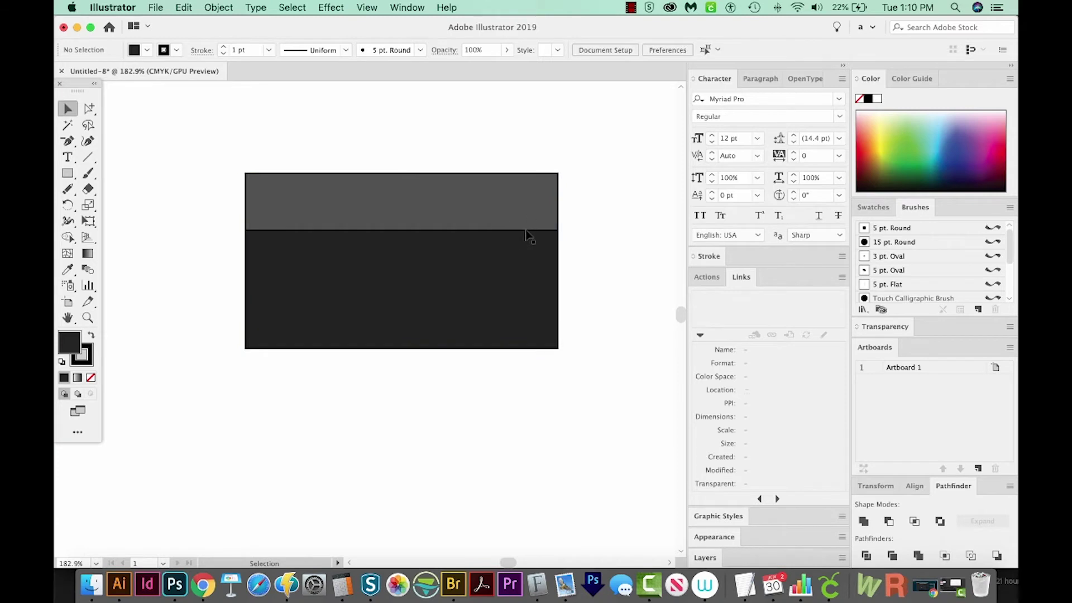
pyautogui.hscroll(-1, 579, 204)
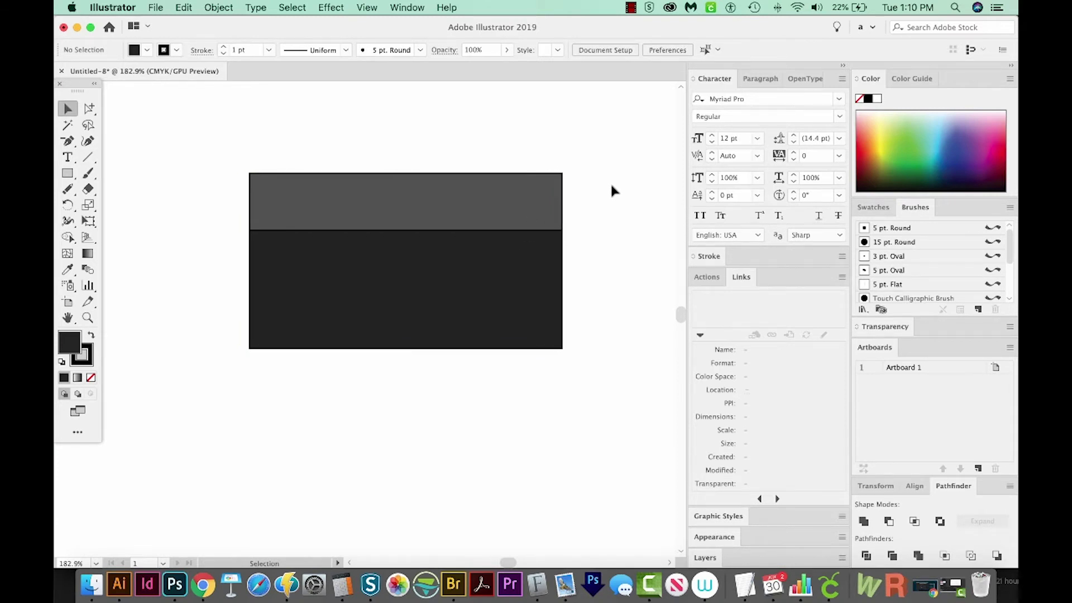
pyautogui.hscroll(-1, 631, 137)
pyautogui.moveTo(622, 132); pyautogui.dragTo(467, 293)
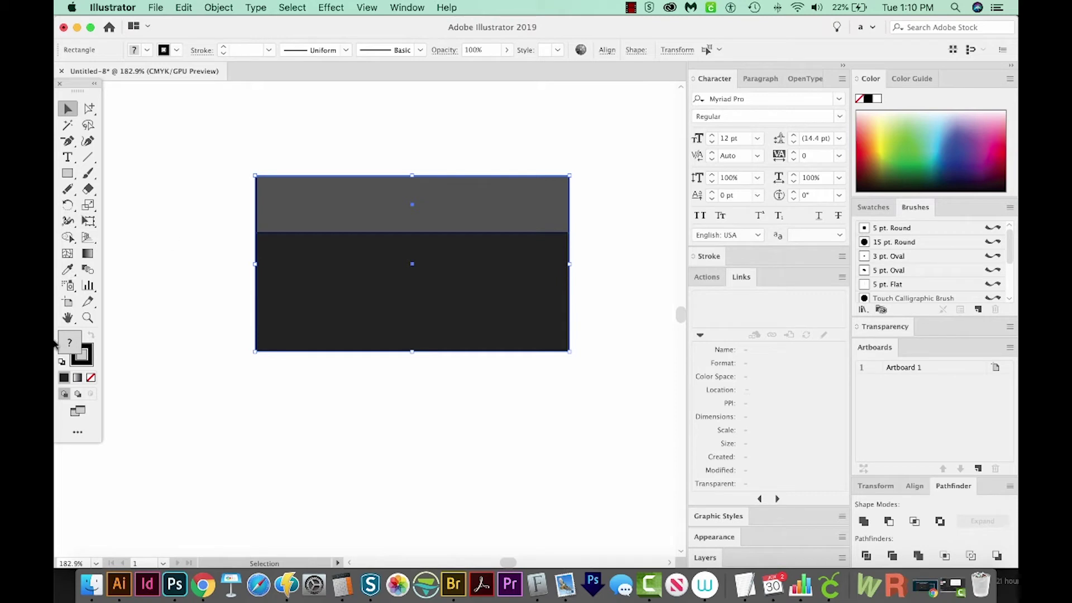
pyautogui.press('x')
pyautogui.press('x')
pyautogui.press('x')
pyautogui.press('x')
pyautogui.press('x')
pyautogui.press('x')
pyautogui.press('x')
pyautogui.press('x')
pyautogui.press('x')
pyautogui.press('/')
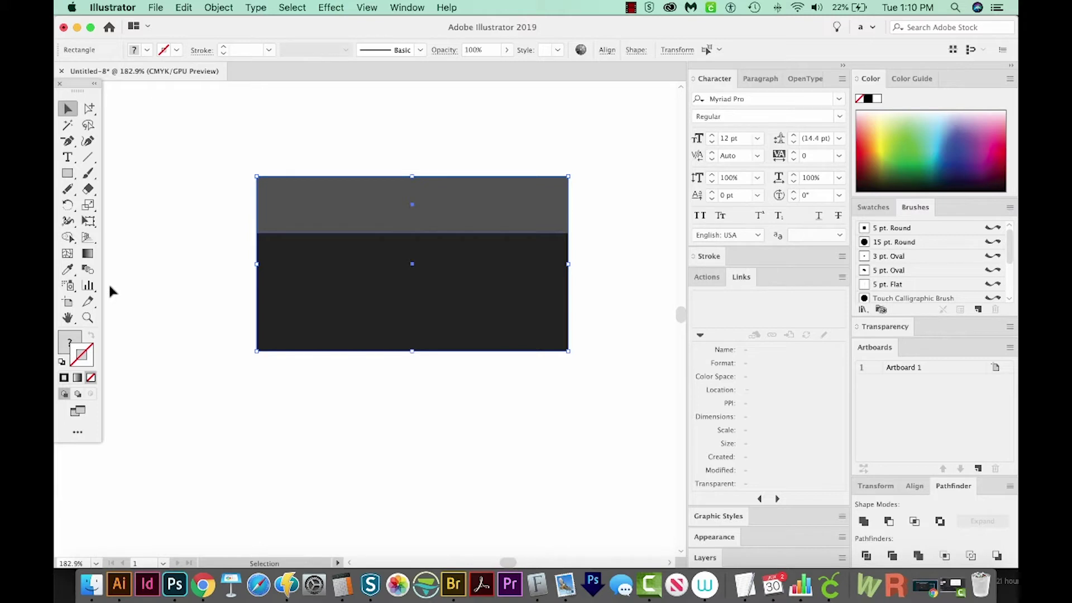
# - Draw a circle near the centre of the rectangle, scale it to about the rectangle's height and fill it white
pyautogui.press('l')
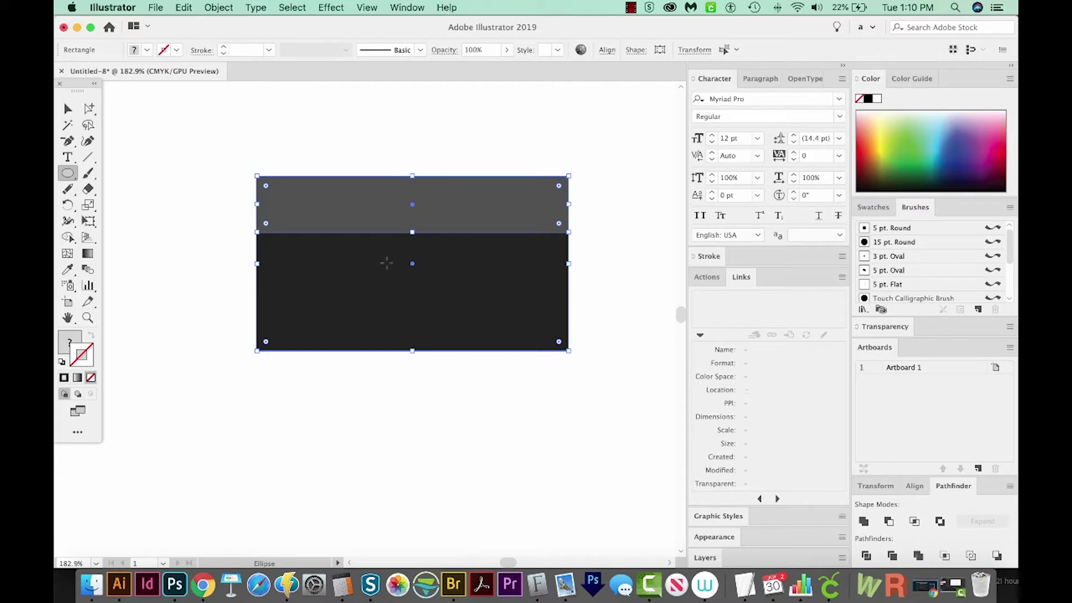
pyautogui.moveTo(387, 262); pyautogui.dragTo(485, 352)
pyautogui.press('v')
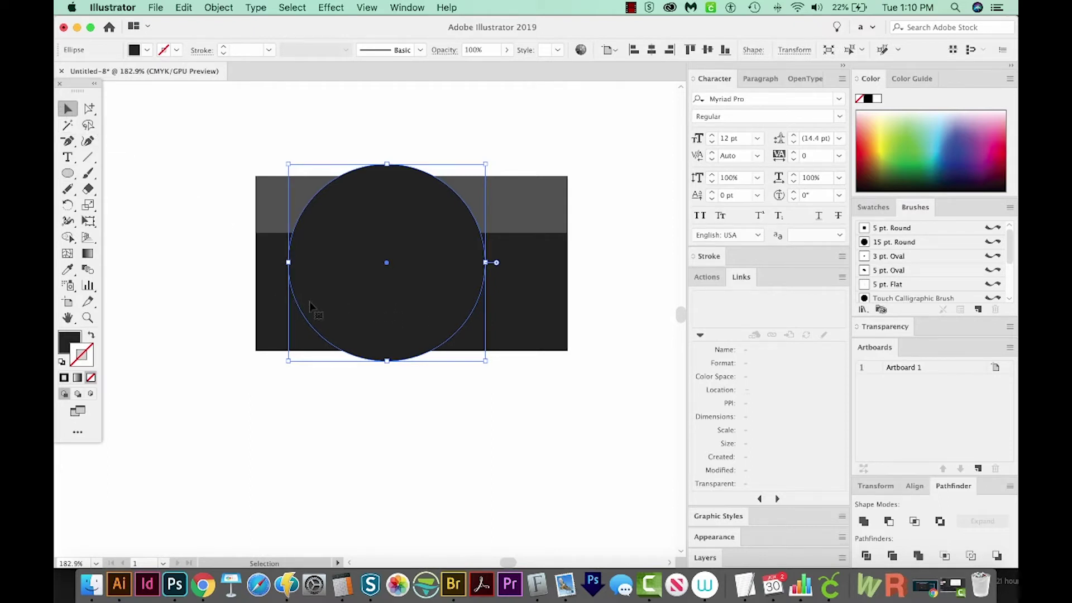
pyautogui.moveTo(345, 301); pyautogui.dragTo(349, 304)
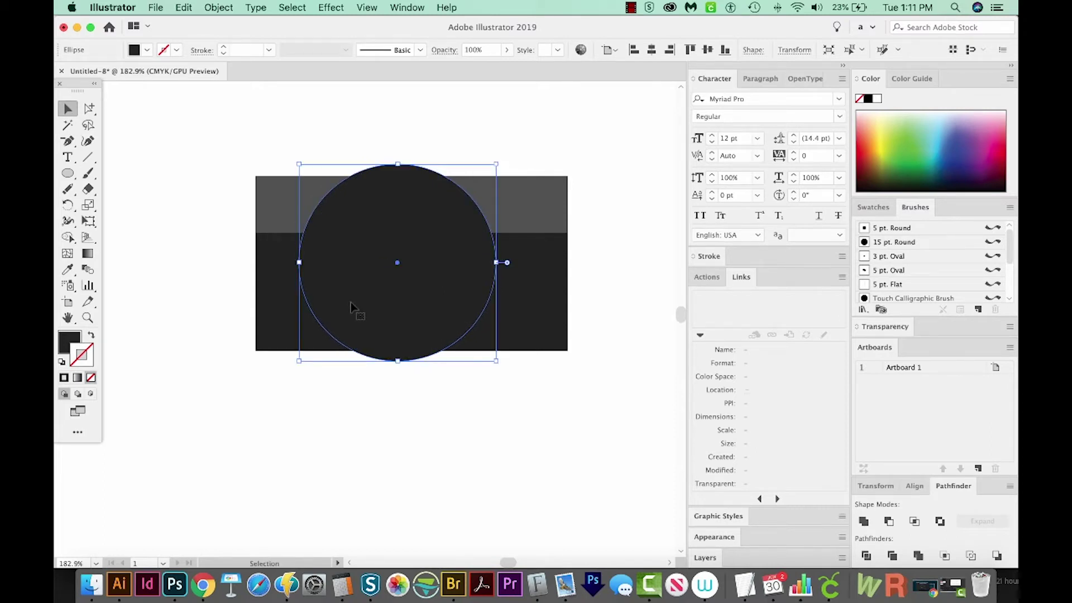
pyautogui.hscroll(1, 351, 302)
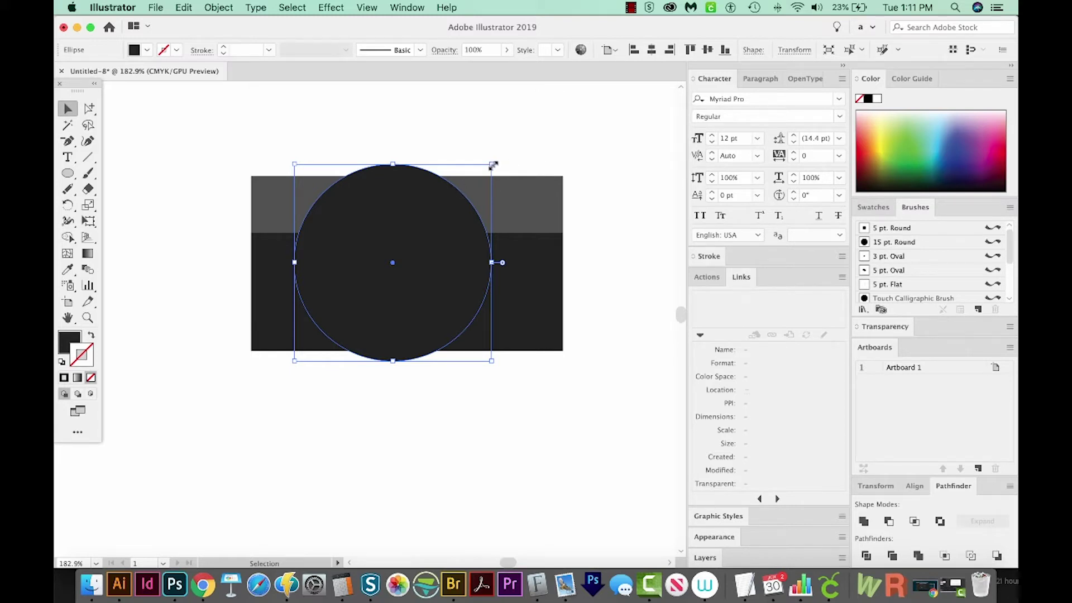
pyautogui.press('shift')
pyautogui.moveTo(493, 165); pyautogui.dragTo(484, 176)
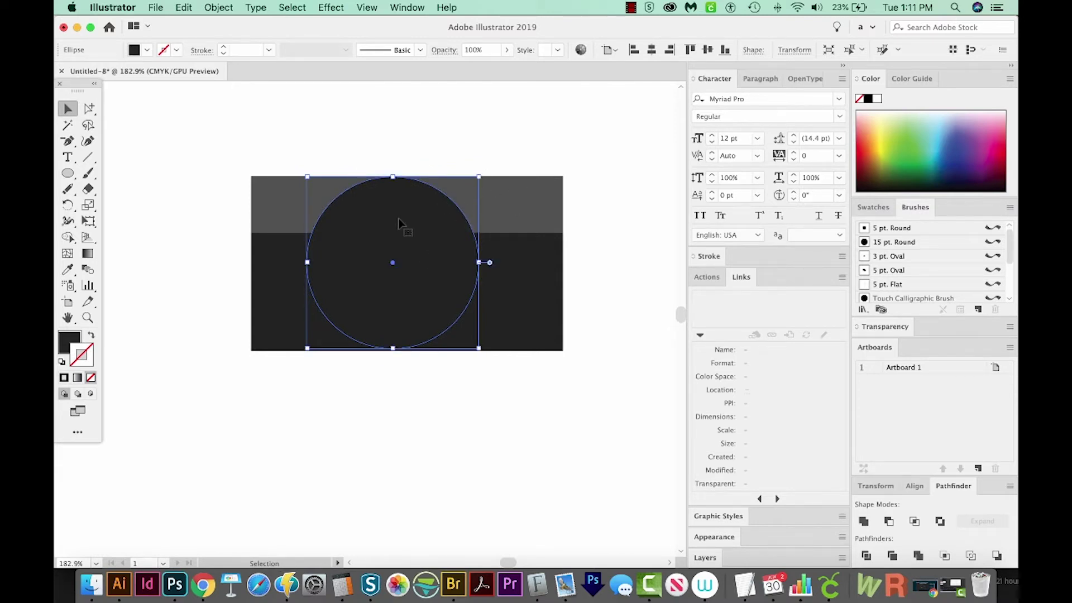
pyautogui.press('x')
pyautogui.click(877, 100)
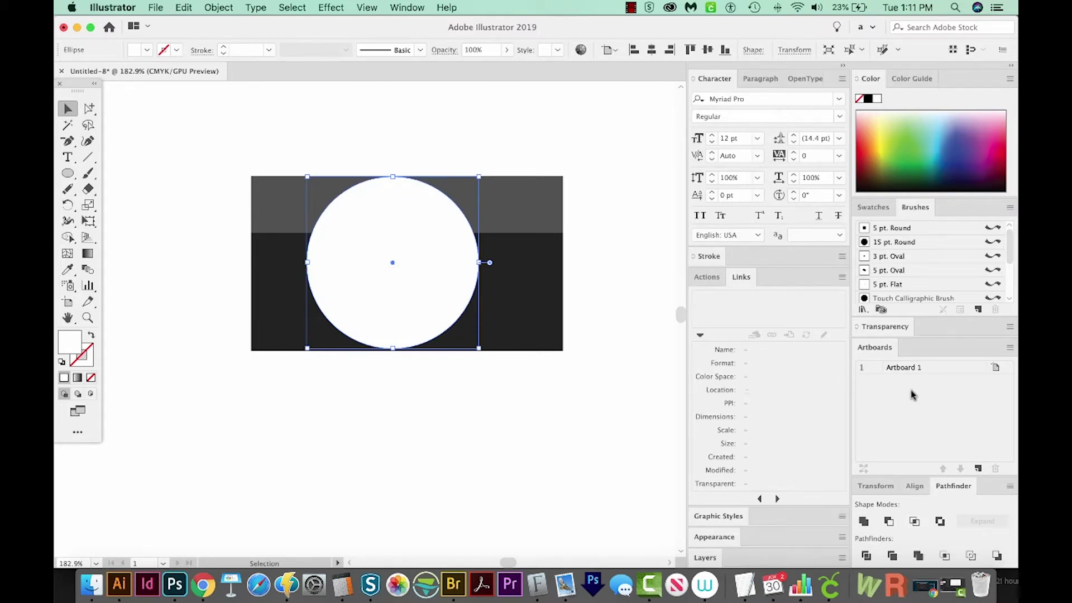
# - Detach the Appearance panel and lengthen it to show all of the circle's attributes
pyautogui.click(400, 7)
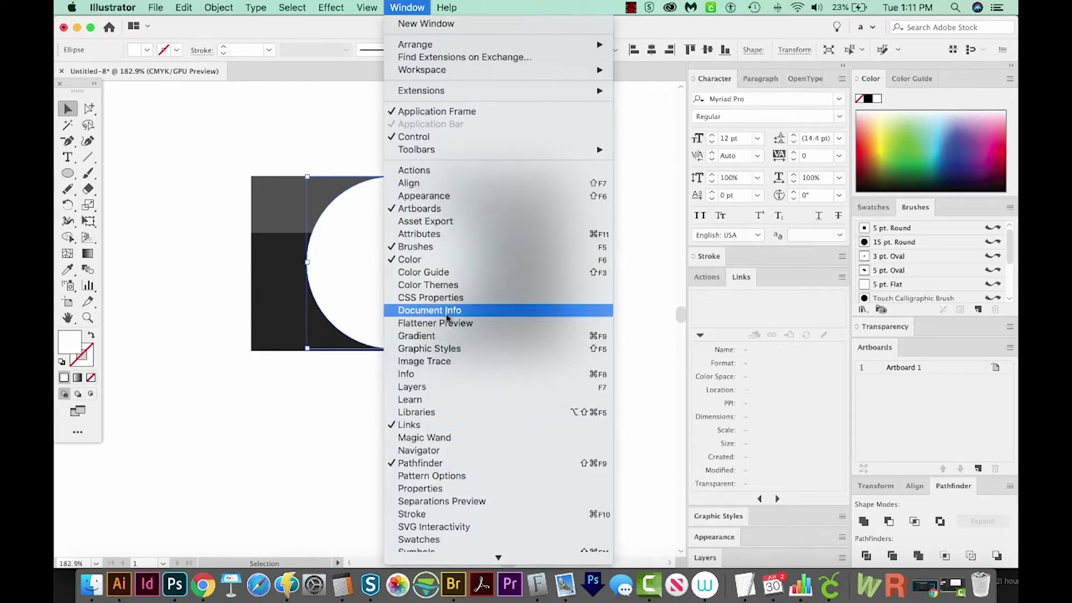
pyautogui.click(905, 416)
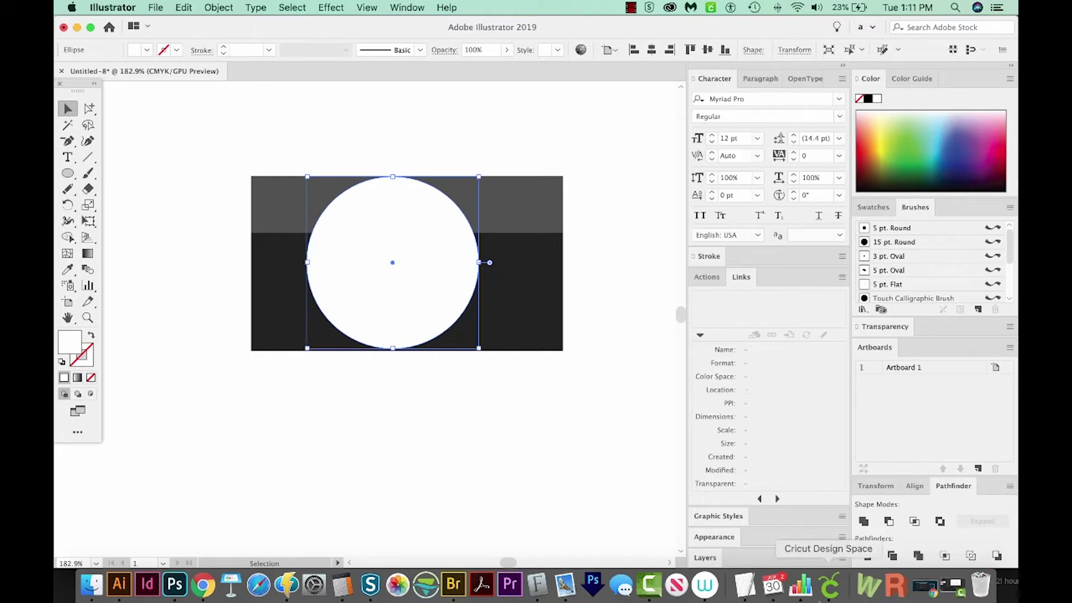
pyautogui.moveTo(715, 536)
pyautogui.mouseDown()
pyautogui.moveTo(586, 423)
pyautogui.moveTo(614, 379)
pyautogui.moveTo(630, 154)
pyautogui.mouseUp()
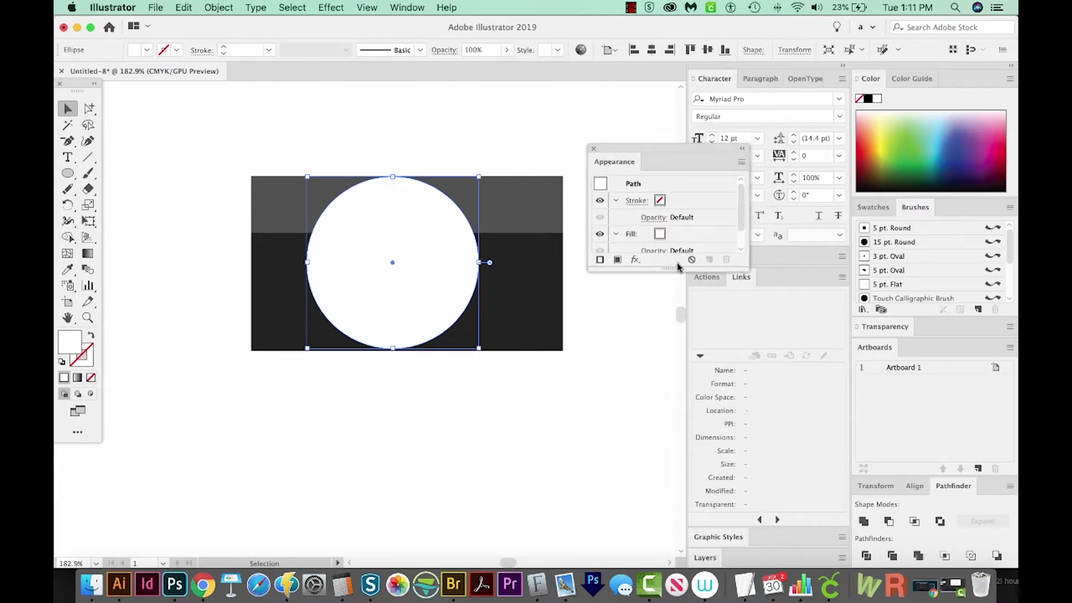
pyautogui.moveTo(716, 397); pyautogui.dragTo(716, 408)
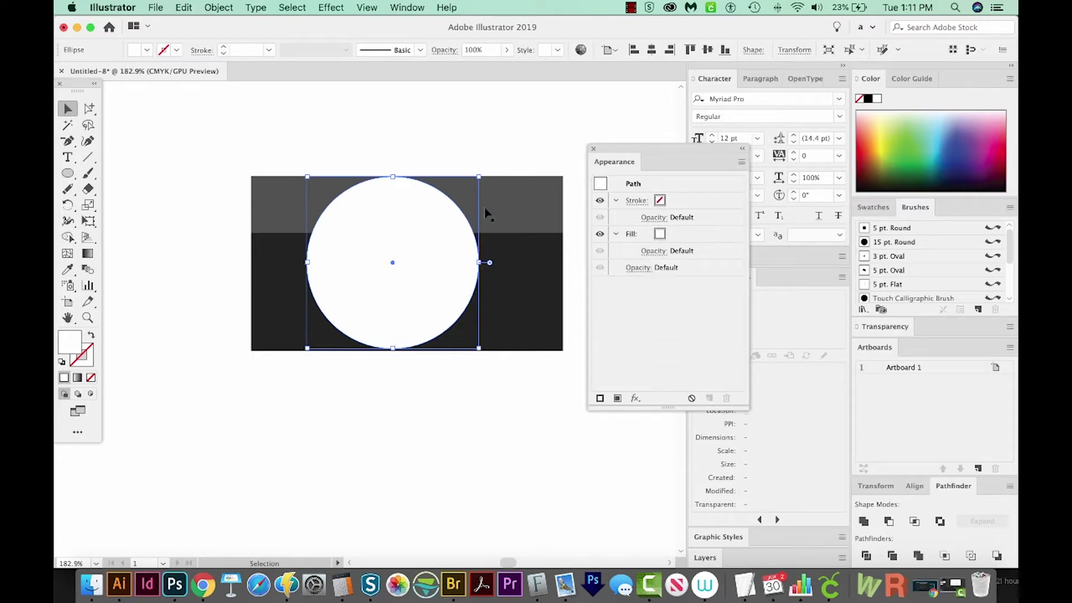
# - Give the white circle a black stroke with a weight of 4 pt
pyautogui.click(661, 201)
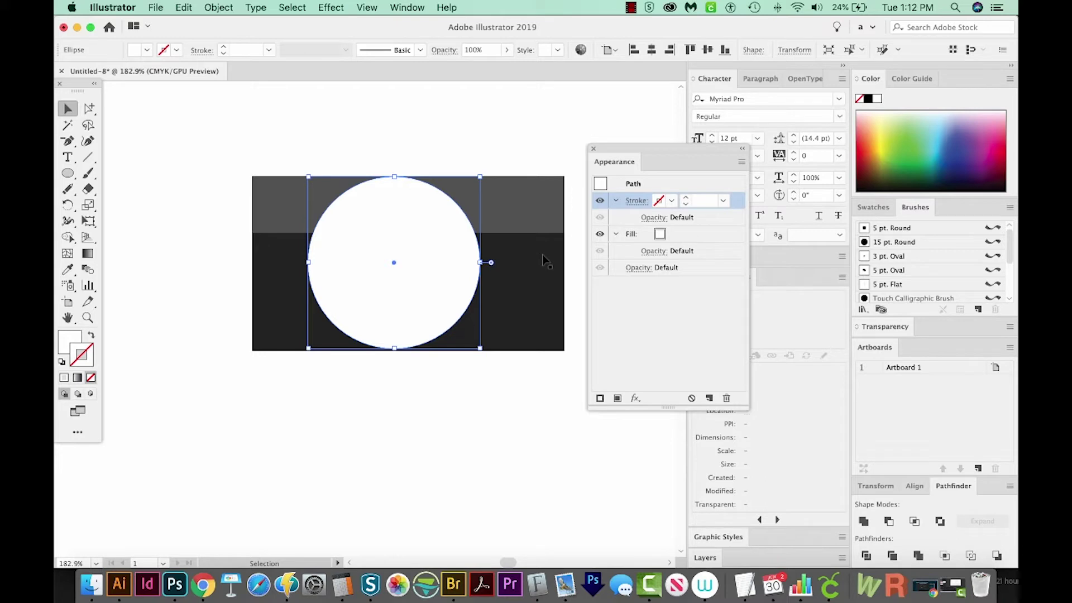
pyautogui.click(868, 100)
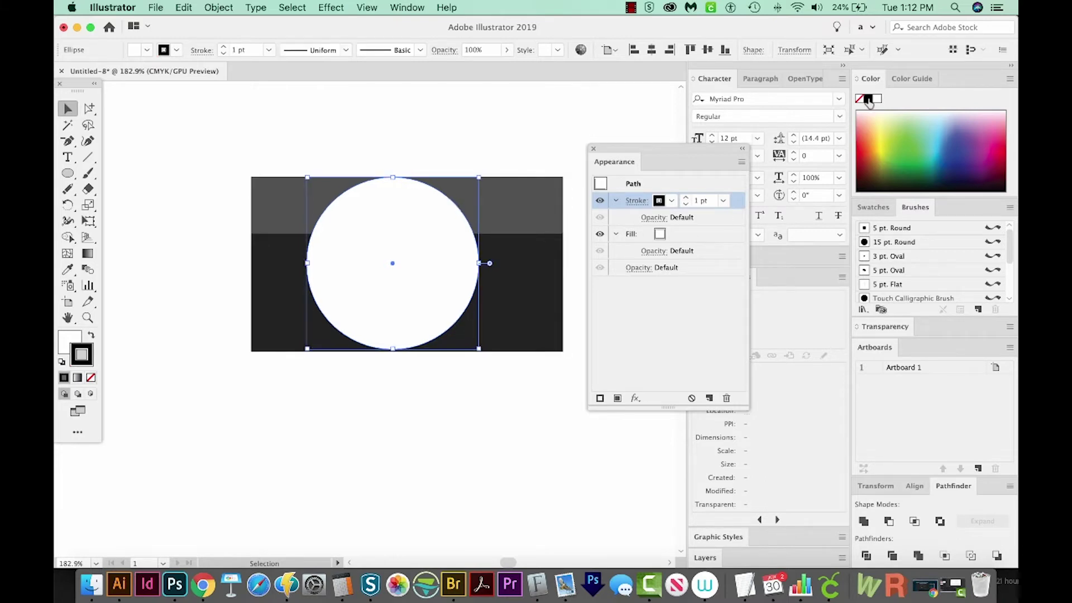
pyautogui.click(685, 197)
pyautogui.click(685, 196)
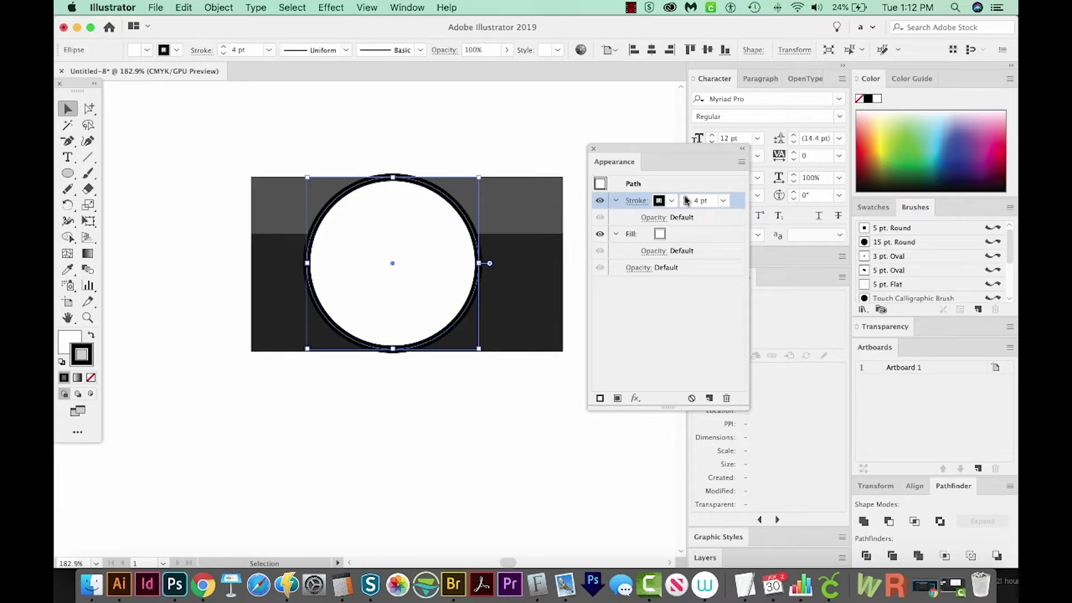
# - Reduce the circle's stroke to 3 pt and set the duplicate stroke beneath its fill to 15 pt
pyautogui.click(686, 204)
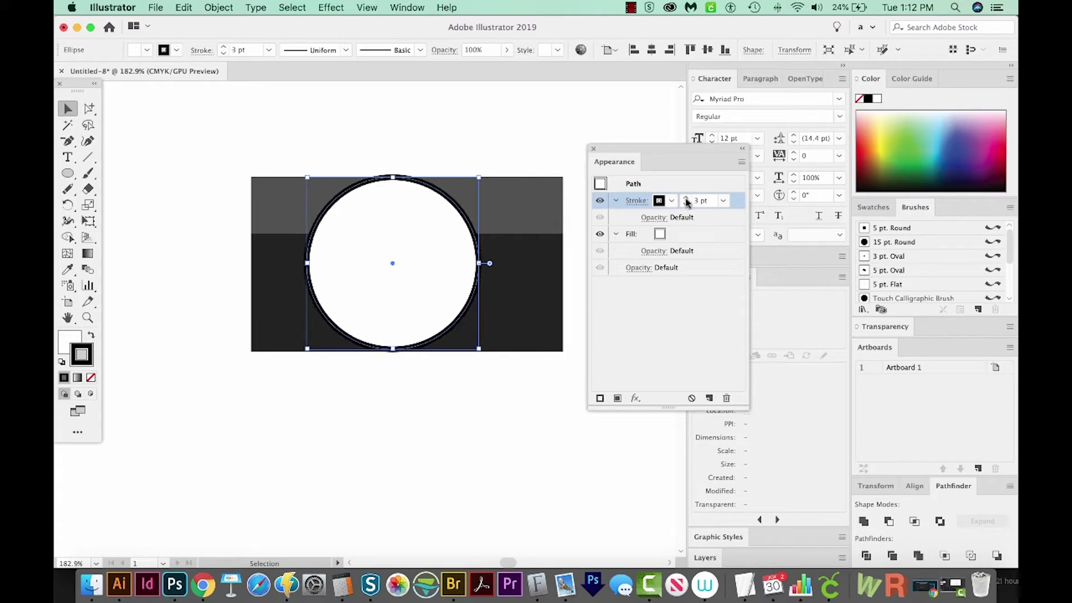
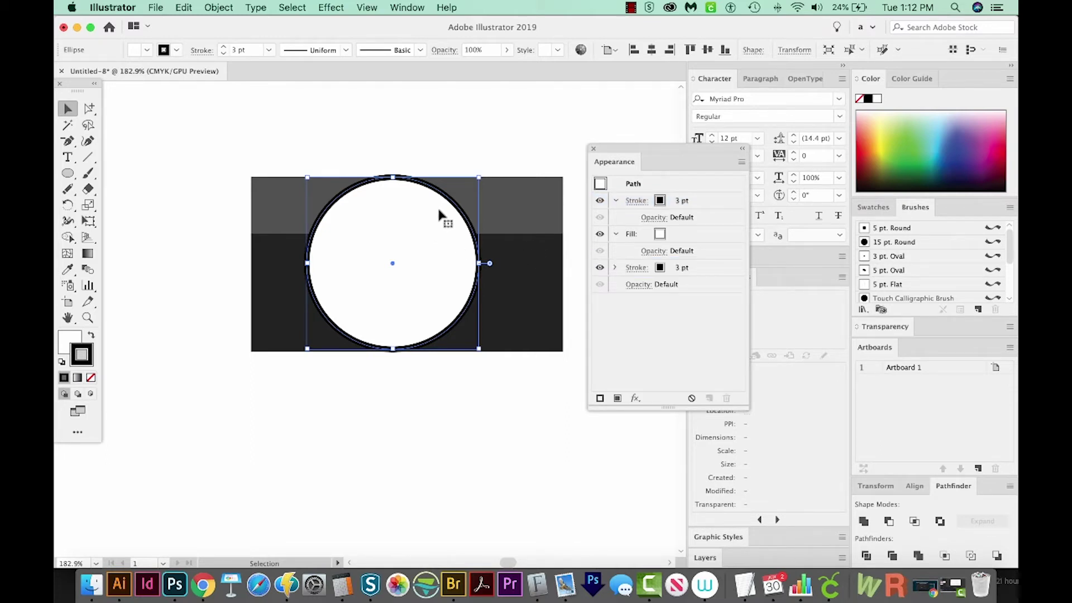
pyautogui.click(698, 269)
pyautogui.click(708, 267)
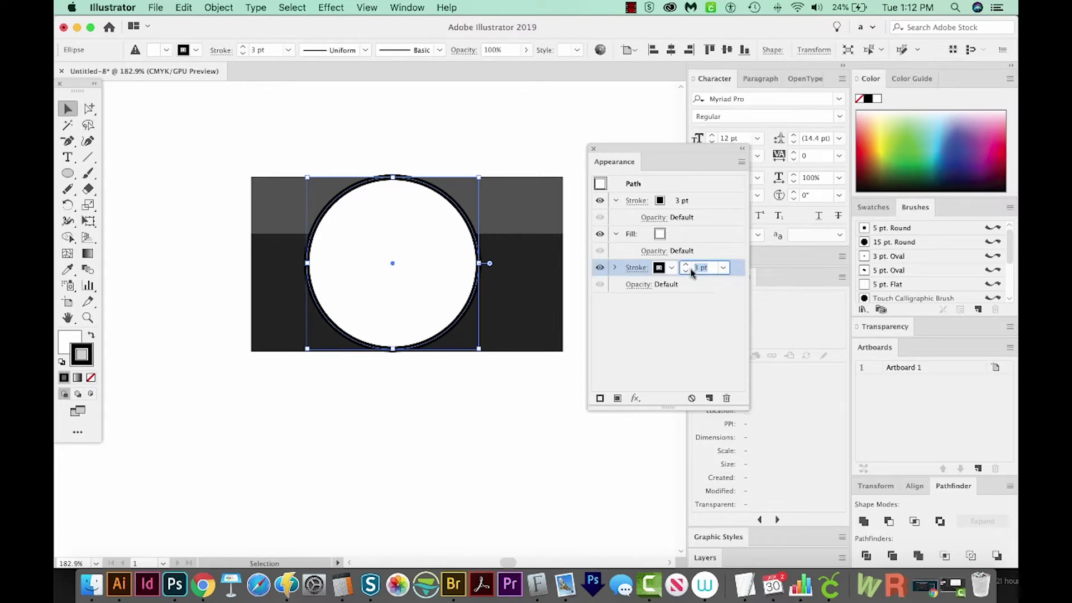
pyautogui.write('15')
pyautogui.press('Return')
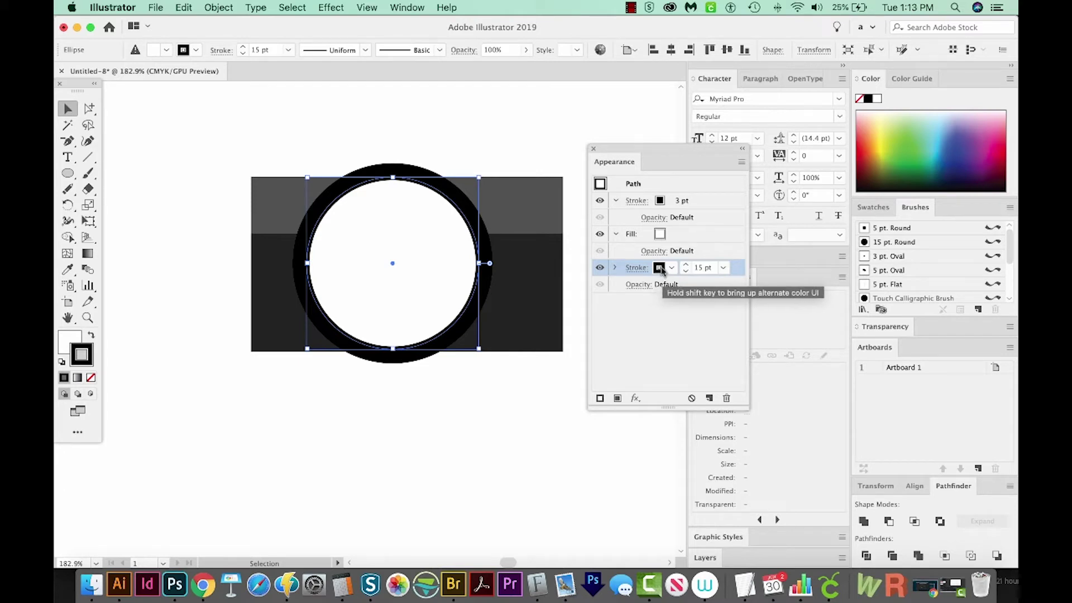
# - Recolour the circle's 15 pt stroke to the mid grey #898888
pyautogui.hscroll(1, 563, 196)
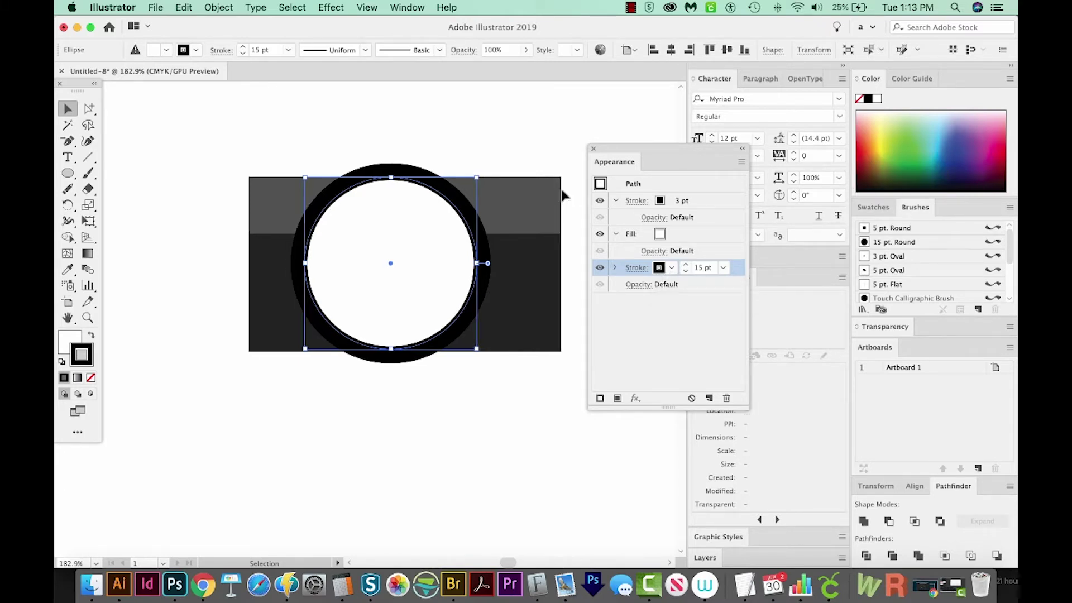
pyautogui.hscroll(3, 564, 195)
pyautogui.doubleClick(85, 359)
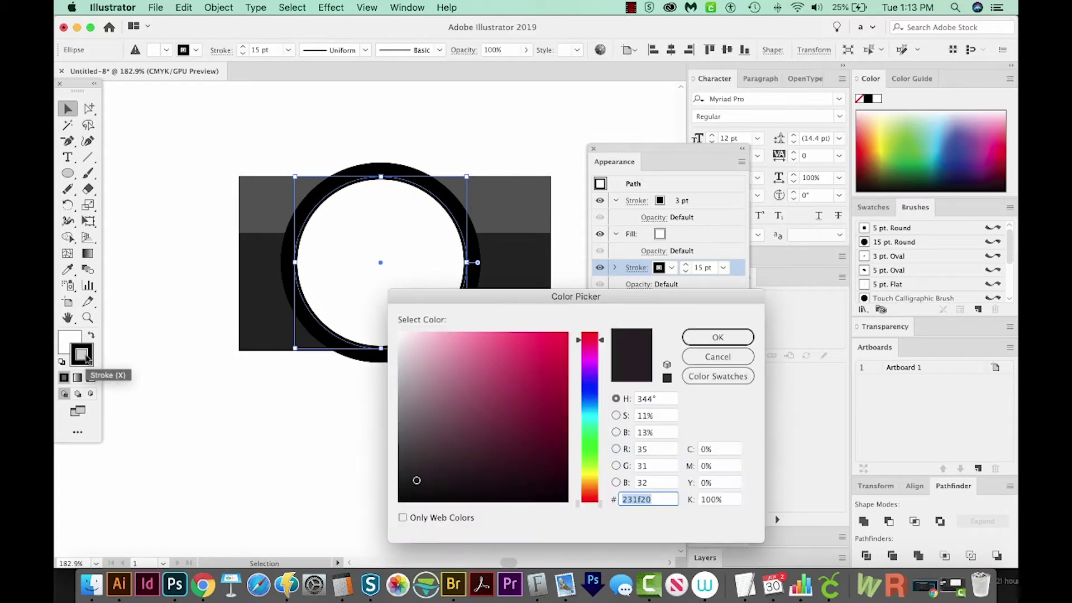
pyautogui.click(400, 410)
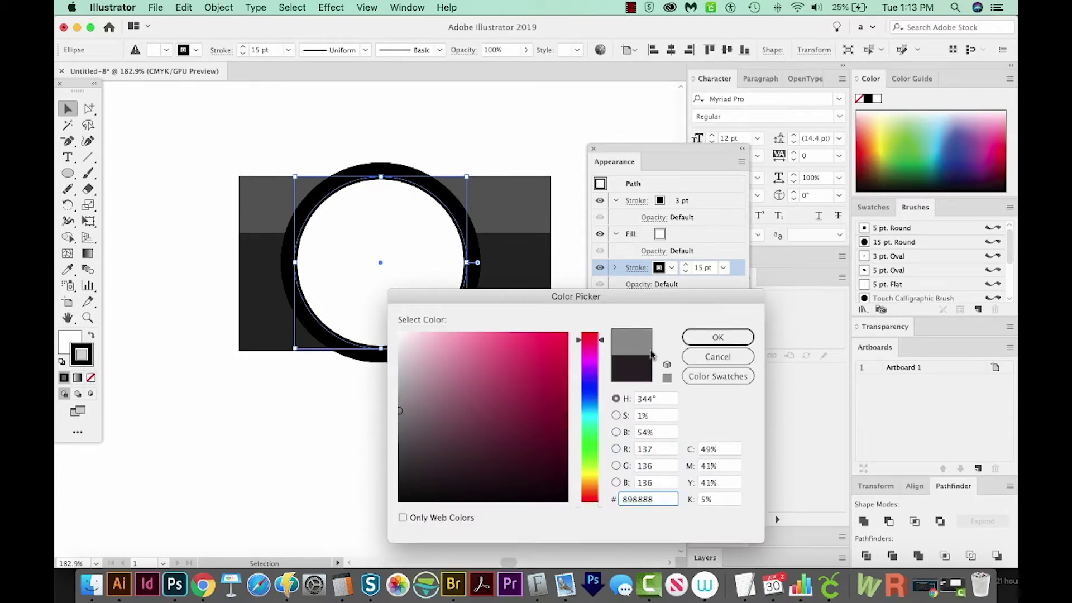
pyautogui.click(713, 340)
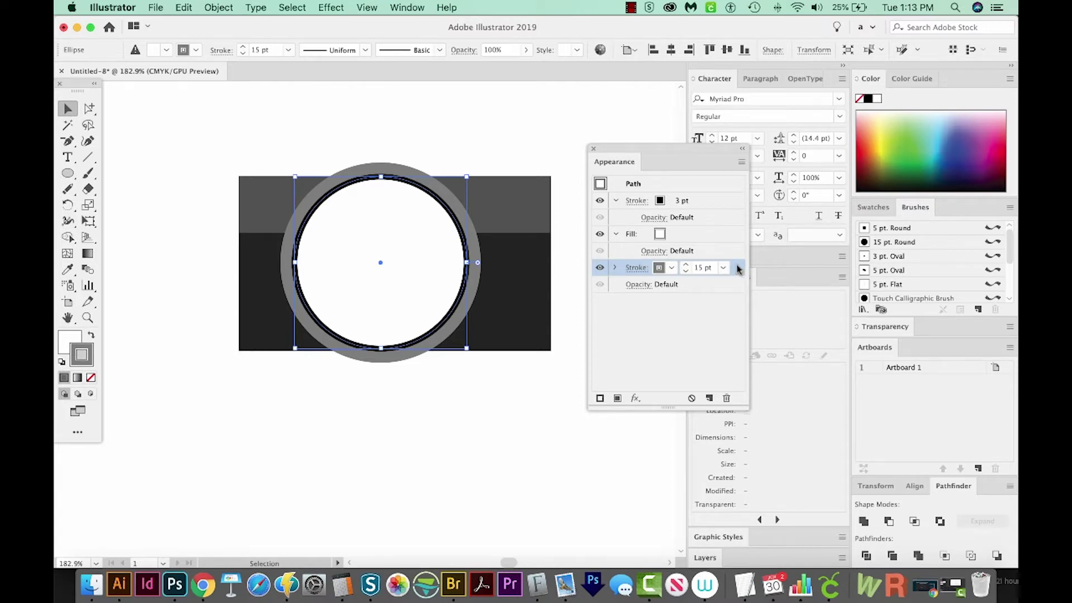
# - Duplicate the circle's grey 15 pt stroke and colour the lower copy black
pyautogui.moveTo(737, 270); pyautogui.dragTo(735, 278)
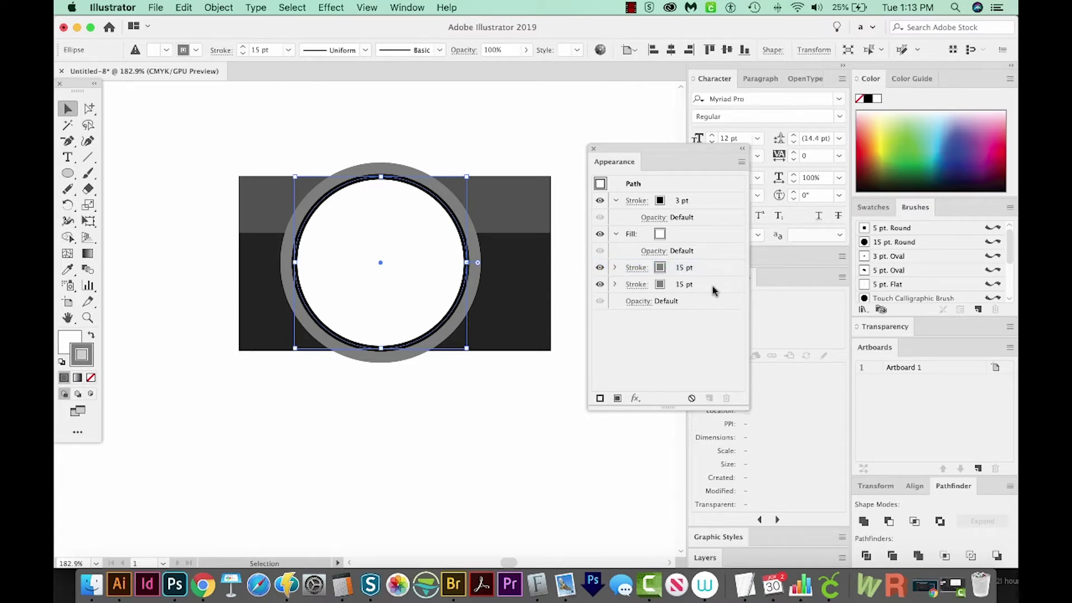
pyautogui.click(657, 285)
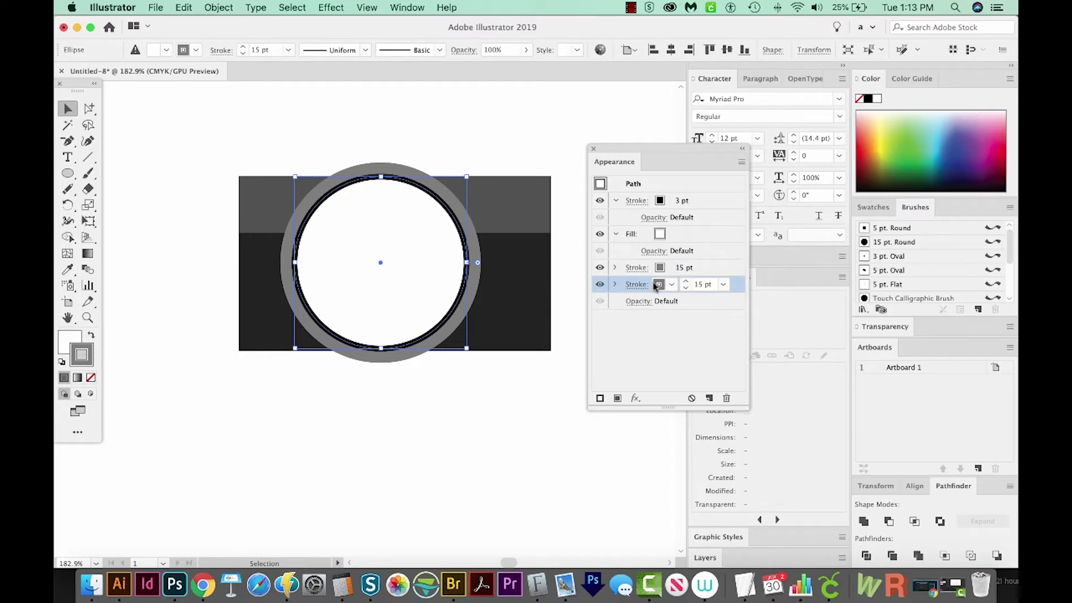
pyautogui.click(868, 101)
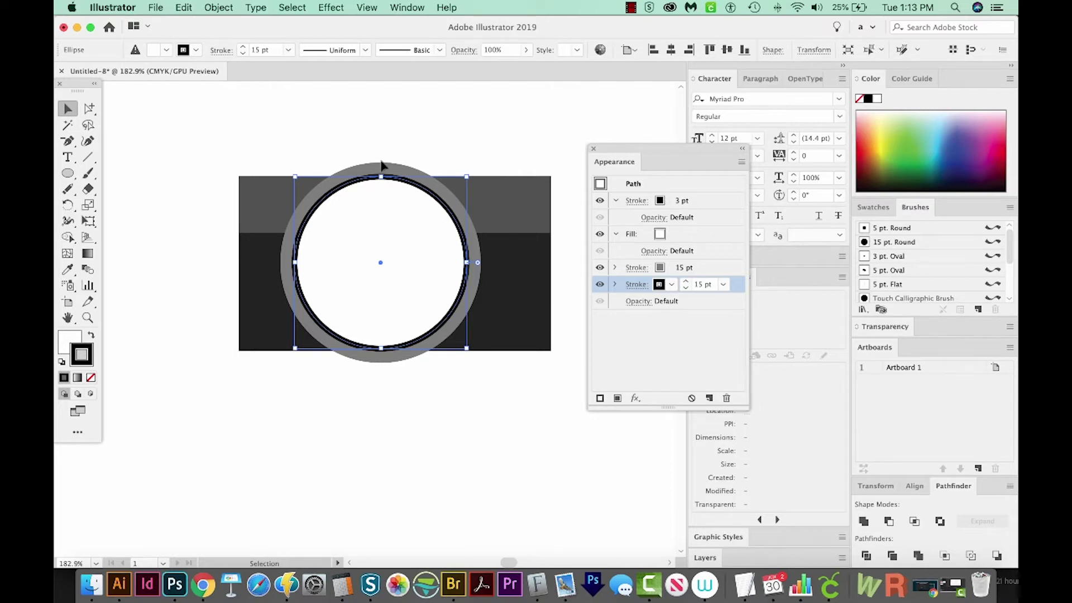
# - Set the weight of the circle's lowest black stroke to 21 pt
pyautogui.doubleClick(705, 283)
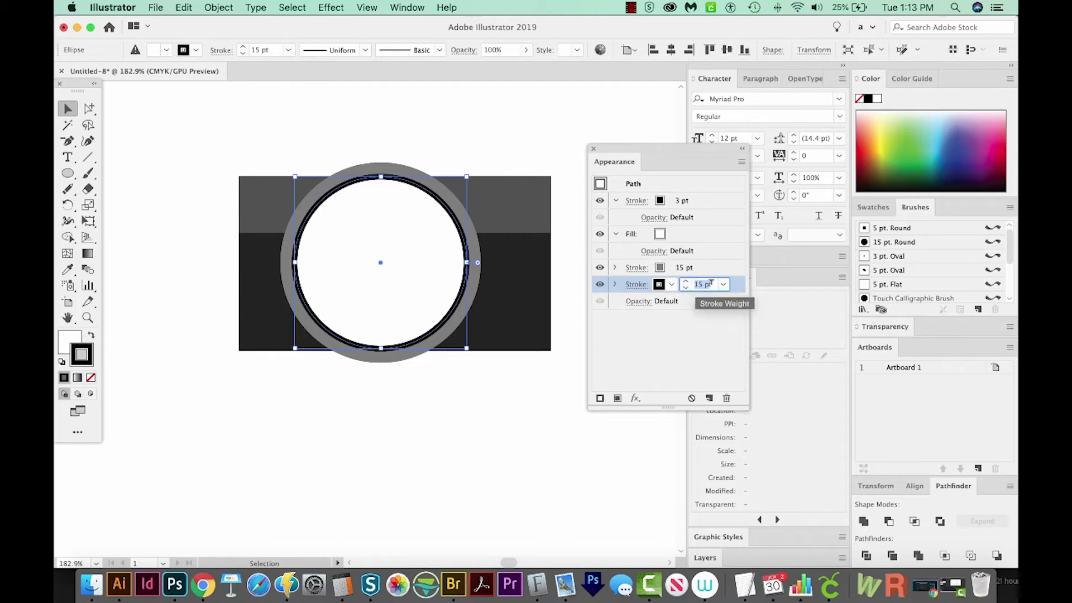
pyautogui.click(687, 281)
pyautogui.click(687, 281)
pyautogui.click(686, 282)
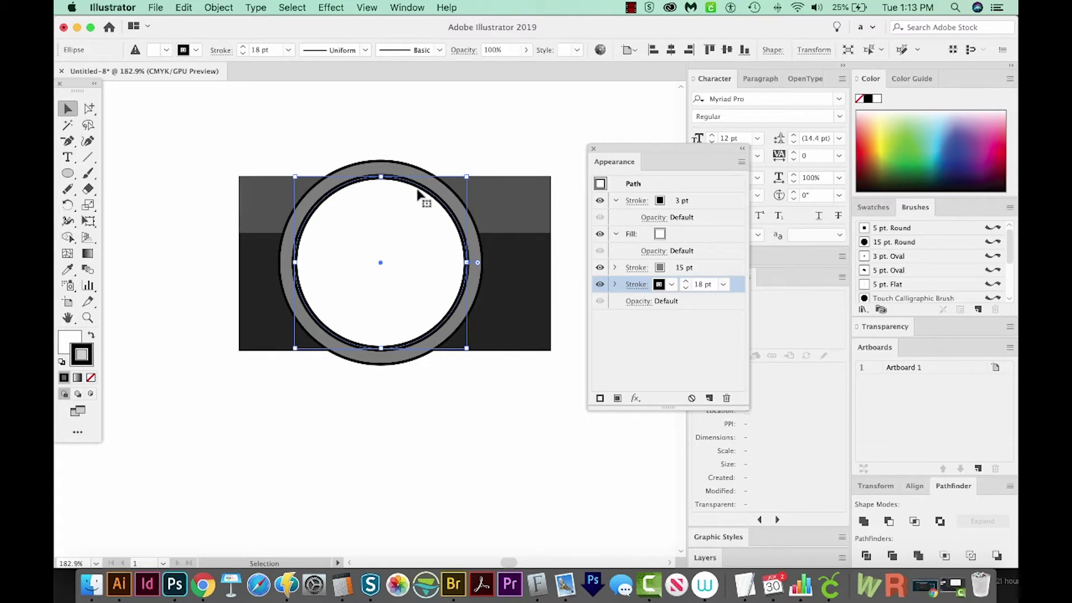
pyautogui.doubleClick(699, 284)
pyautogui.write('21')
pyautogui.press('Return')
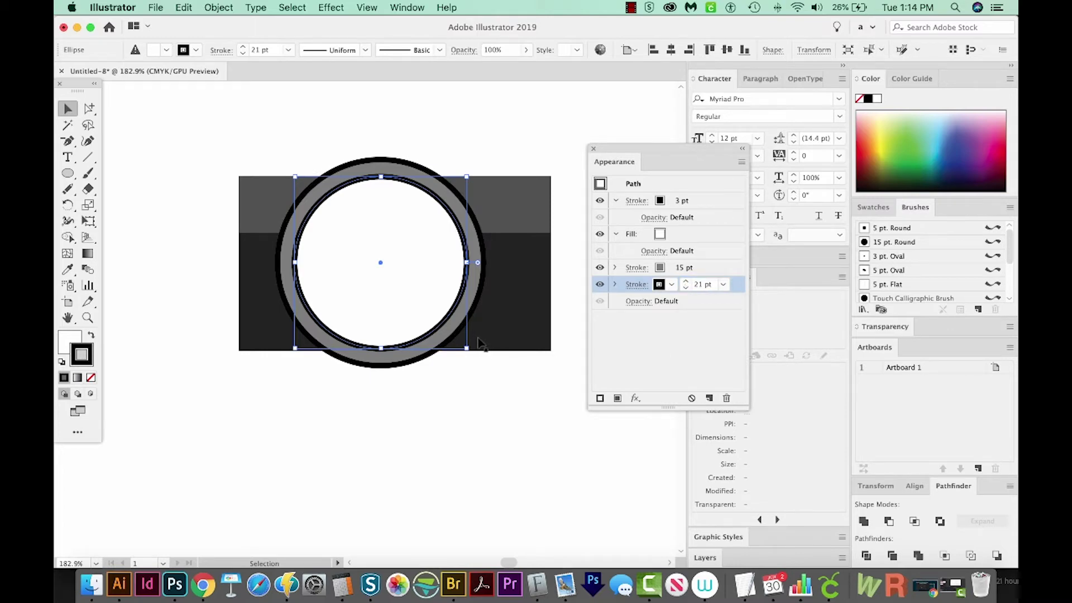
# - Deselect the circle, draw a wide rectangle overlapping the top of the lens ring and clear its appearance
pyautogui.press('a')
pyautogui.press('super+shift+a')
pyautogui.hscroll(1, 391, 342)
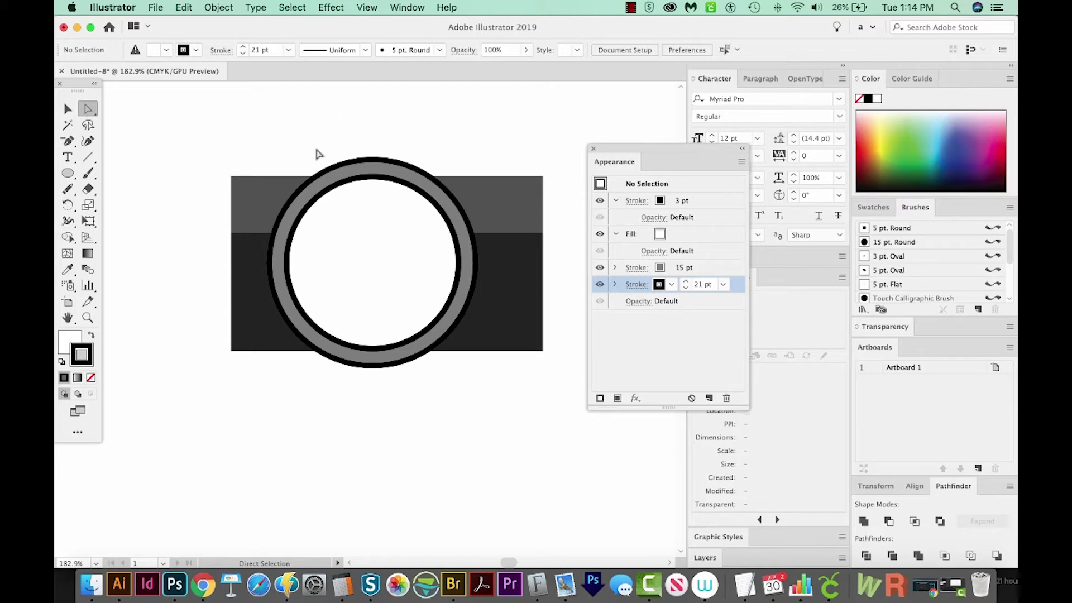
pyautogui.press('m')
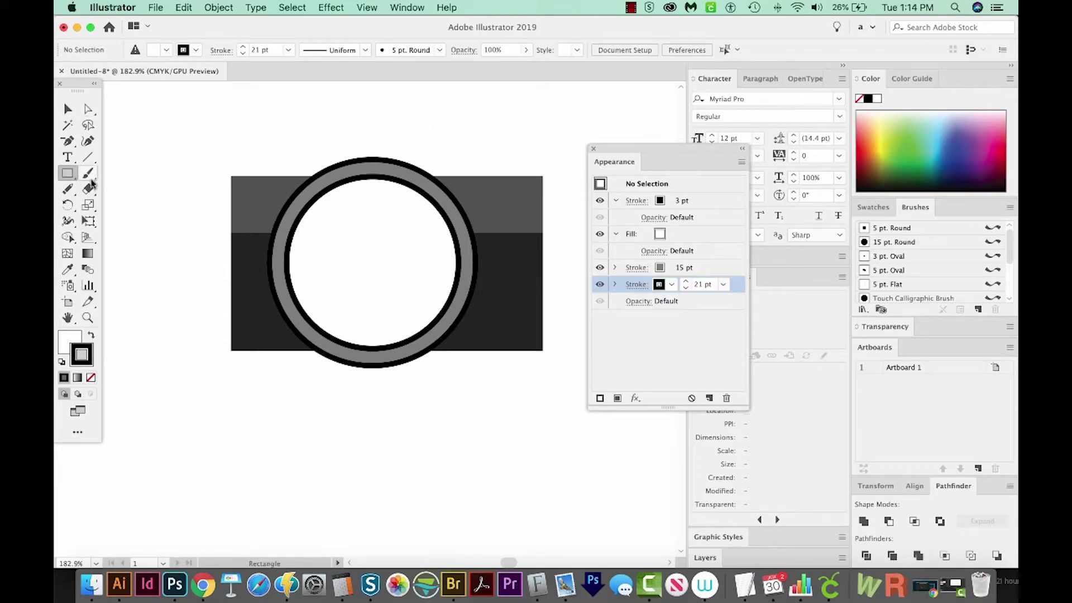
pyautogui.moveTo(300, 135)
pyautogui.mouseDown()
pyautogui.moveTo(375, 169)
pyautogui.moveTo(451, 178)
pyautogui.moveTo(441, 179)
pyautogui.mouseUp()
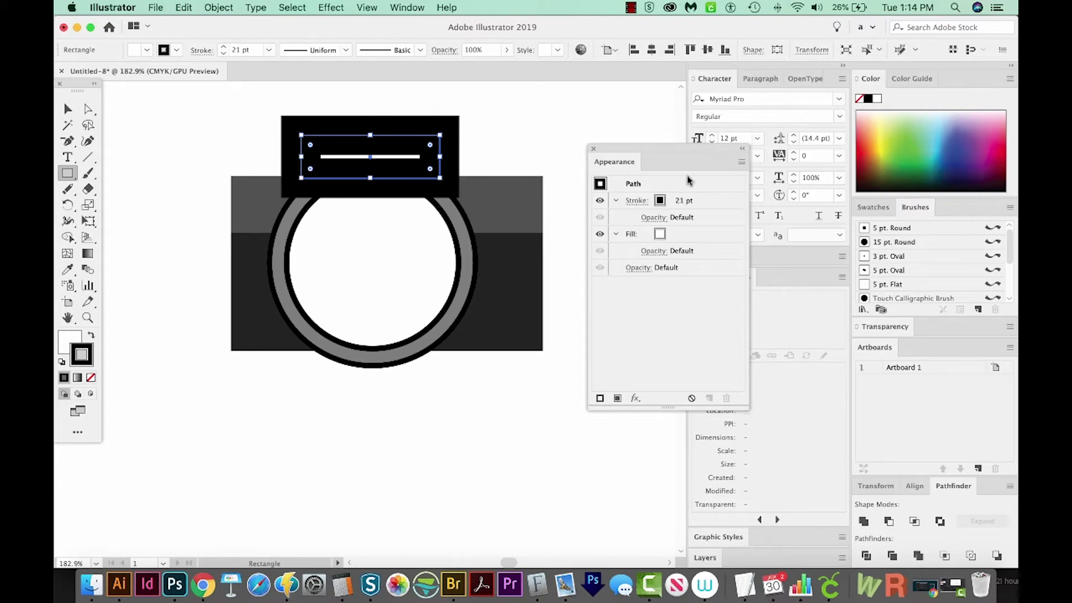
pyautogui.click(740, 162)
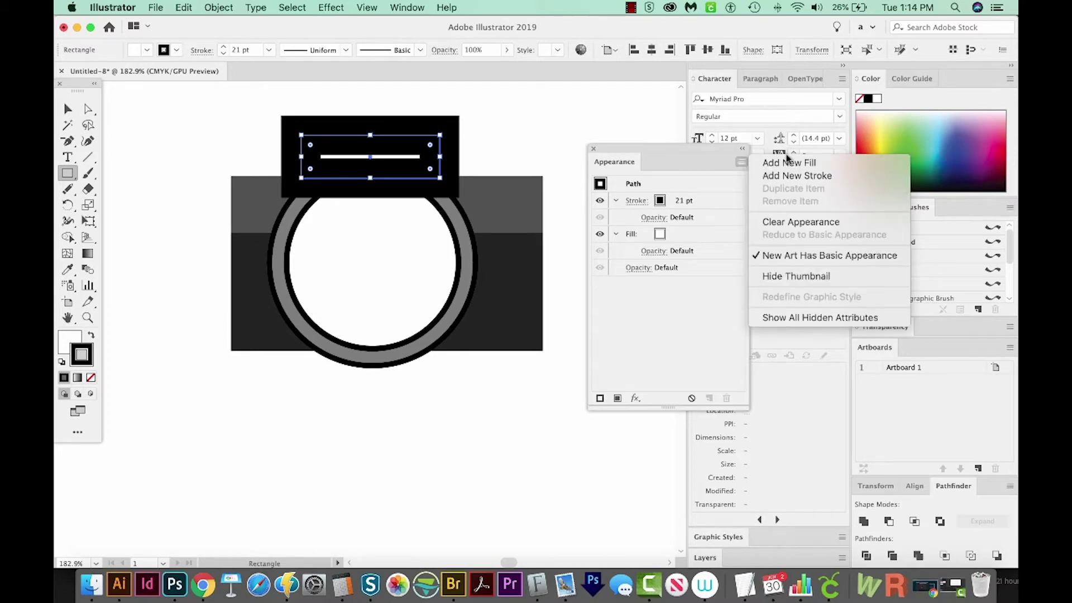
pyautogui.click(797, 223)
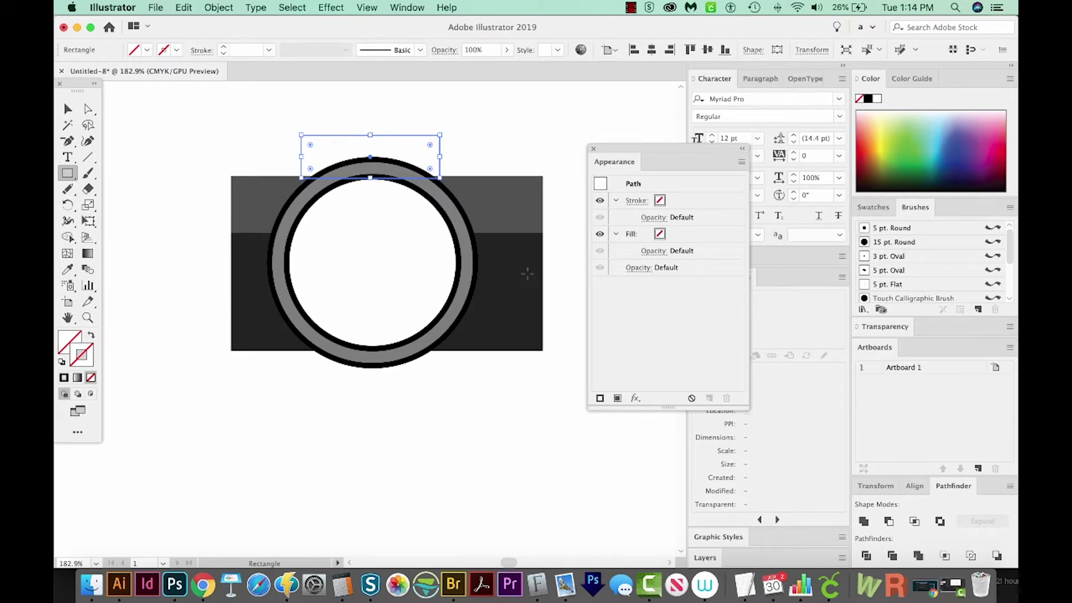
# - Fill the new rectangle with the dark grey sampled from the camera body
pyautogui.press('i')
pyautogui.hscroll(1, 478, 254)
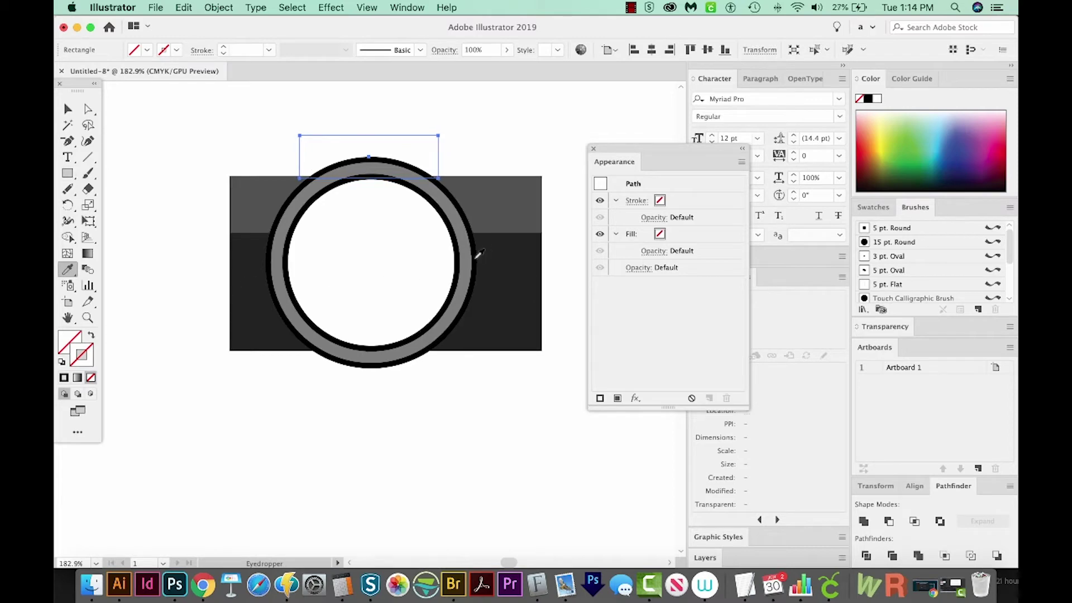
pyautogui.click(505, 256)
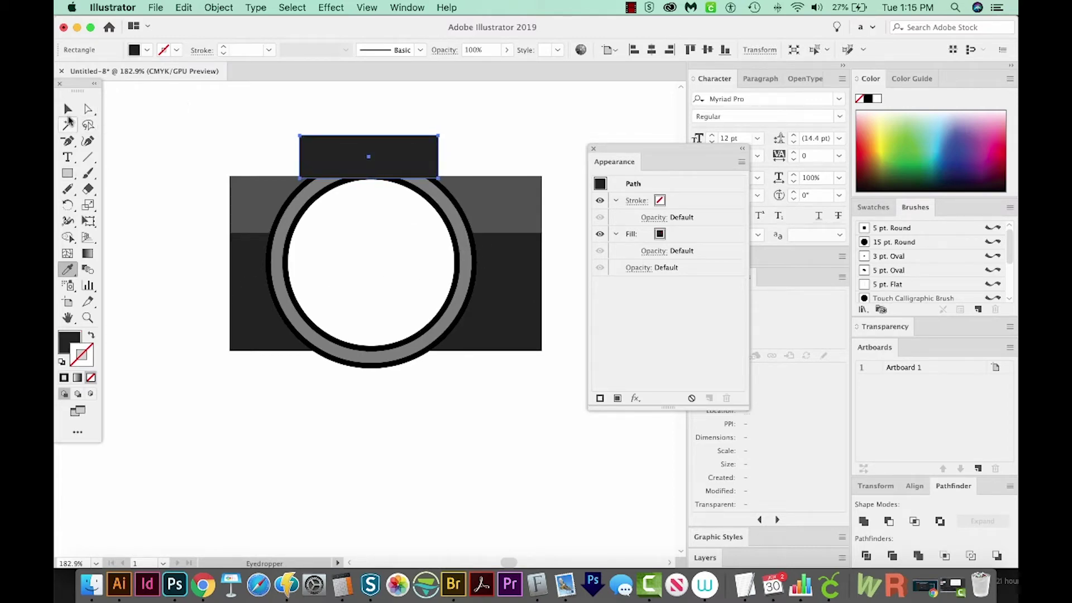
# - Move the dark top rectangle sideways and nudge it until it is centred above the lens
pyautogui.click(67, 108)
pyautogui.moveTo(368, 159); pyautogui.dragTo(383, 158)
pyautogui.press('Left')
pyautogui.press('Left')
pyautogui.press('Left')
pyautogui.press('Left')
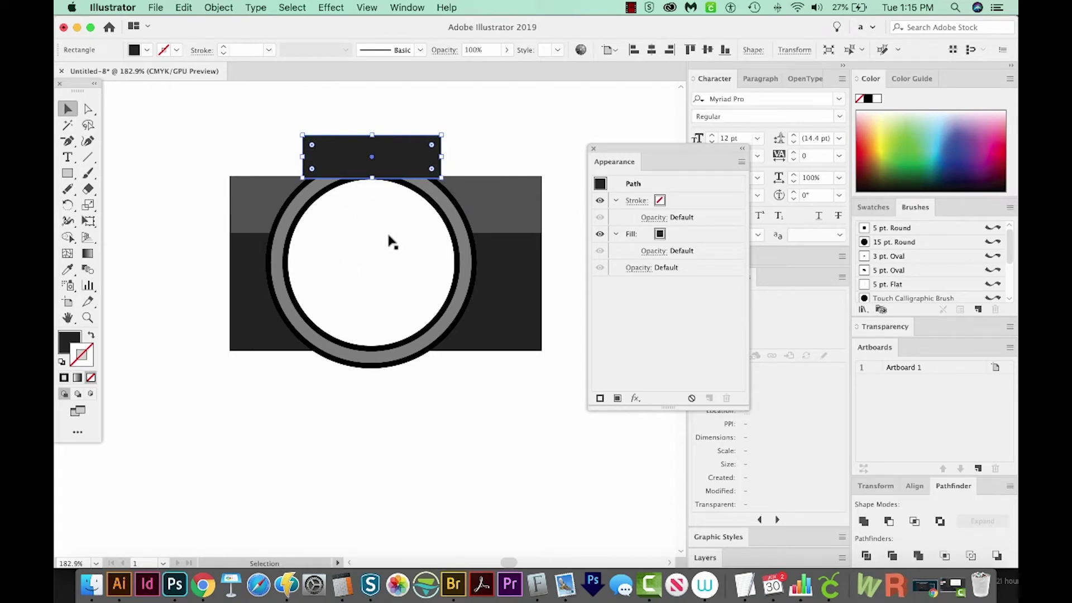
# - Send the top rectangle behind all other artwork and deselect it
pyautogui.click(226, 8)
pyautogui.moveTo(237, 36)
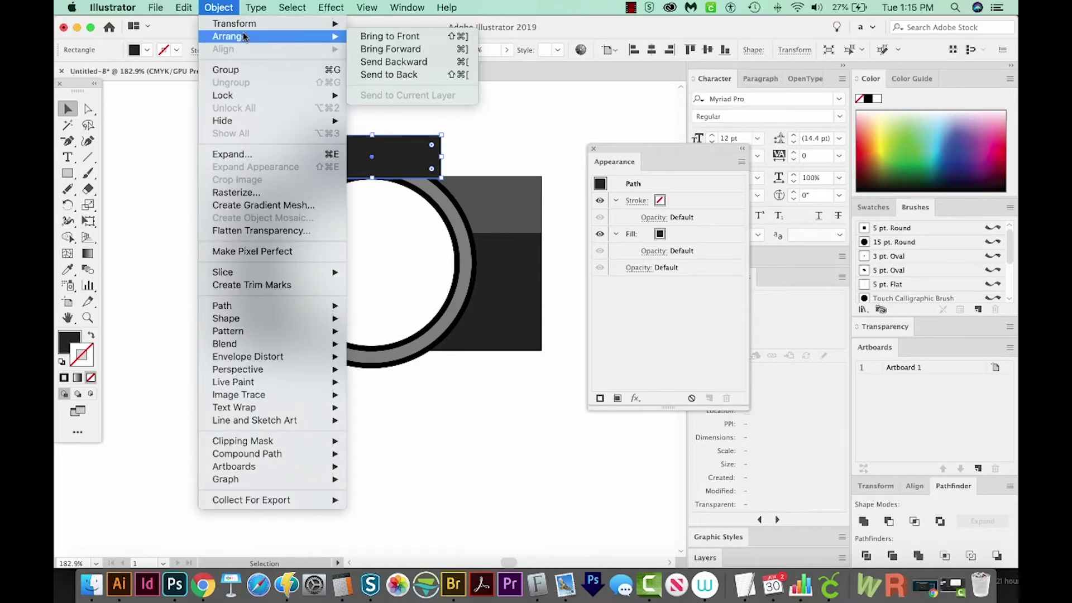
pyautogui.click(433, 75)
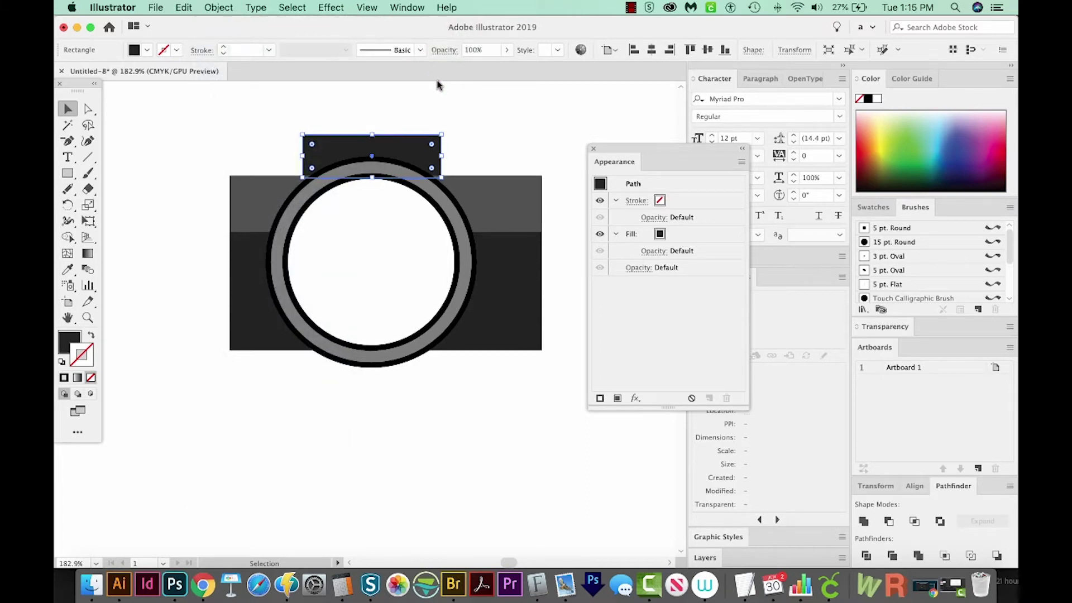
pyautogui.click(494, 147)
# - Draw two small dark rectangles on the camera's top edge, a wider one near the right end and a narrow one near the left
pyautogui.press('m')
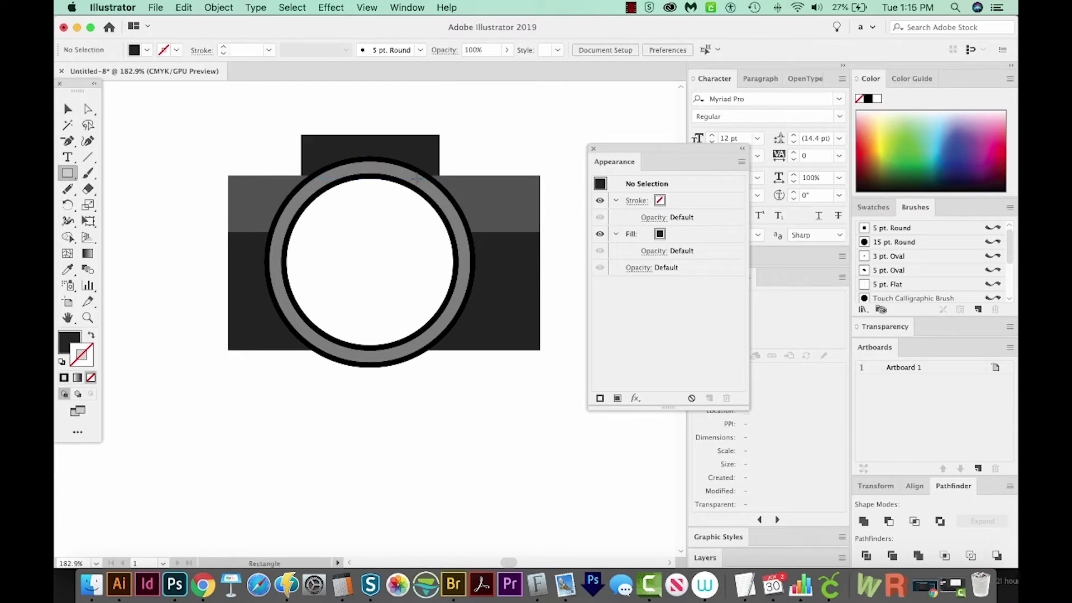
pyautogui.moveTo(487, 162); pyautogui.dragTo(529, 175)
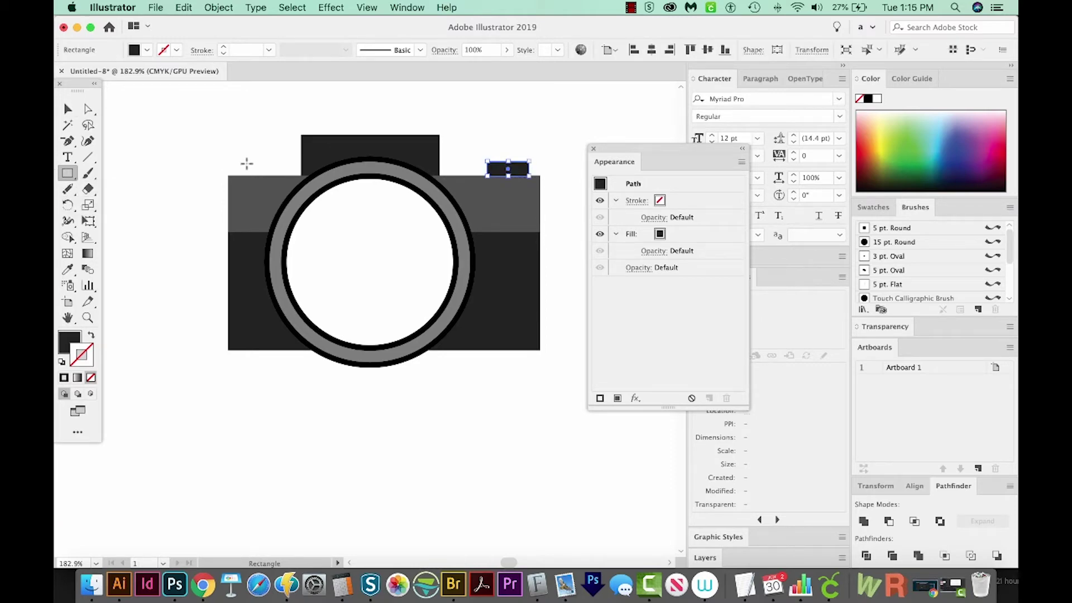
pyautogui.moveTo(247, 161); pyautogui.dragTo(264, 176)
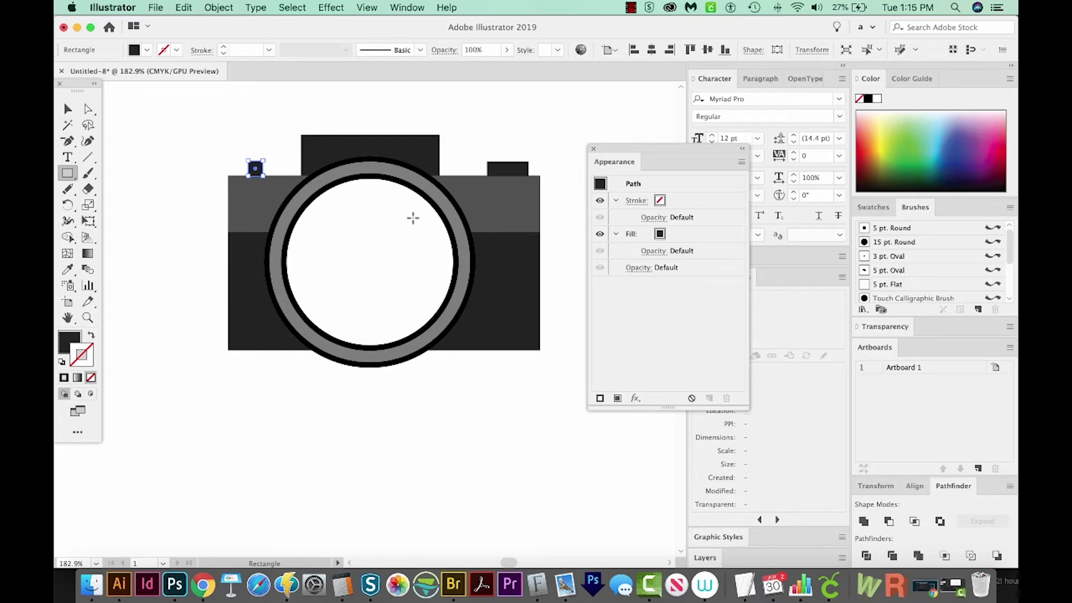
# - Draw a small rectangle on the right part of the lighter strip and fill it white
pyautogui.moveTo(509, 200); pyautogui.dragTo(529, 213)
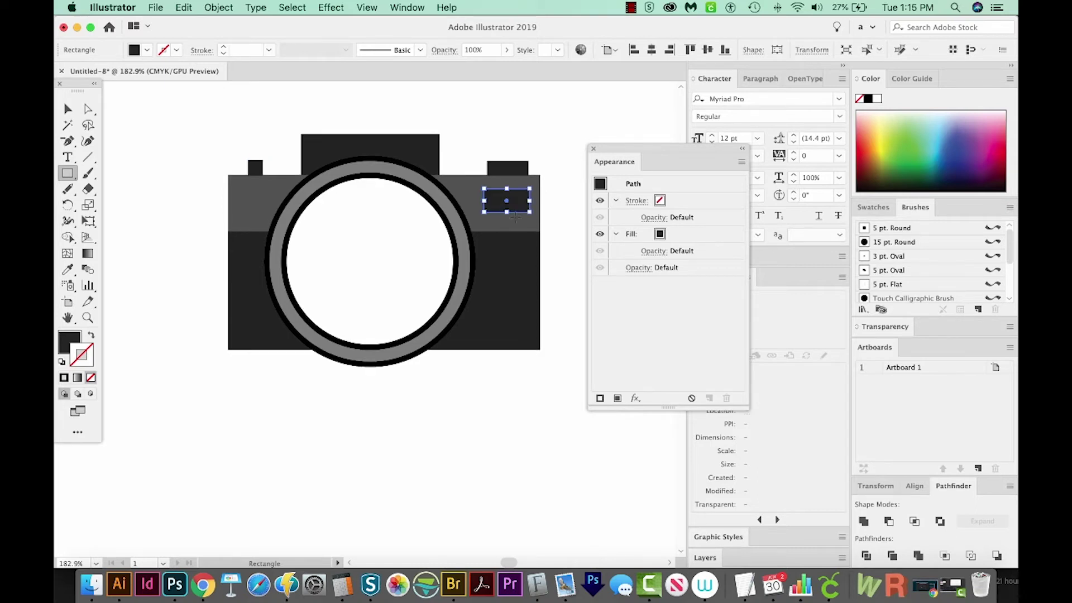
pyautogui.press('x')
pyautogui.click(877, 99)
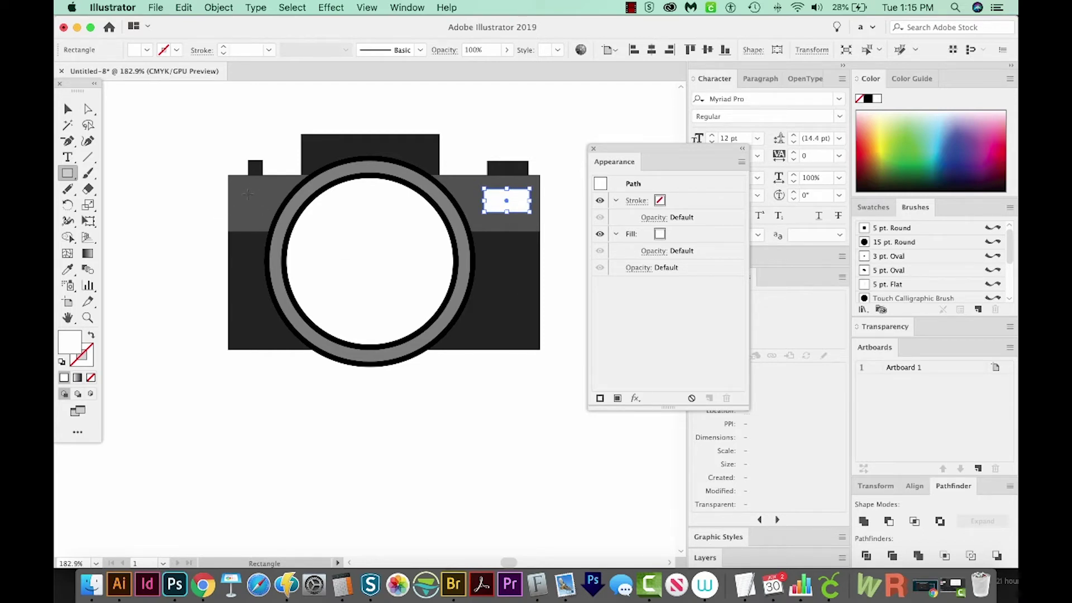
# - Draw a small white circle on the left part of the lighter strip, beneath the narrow top button
pyautogui.press('l')
pyautogui.moveTo(255, 196); pyautogui.dragTo(262, 202)
pyautogui.press('Left')
pyautogui.press('Left')
pyautogui.press('Right')
pyautogui.press('Right')
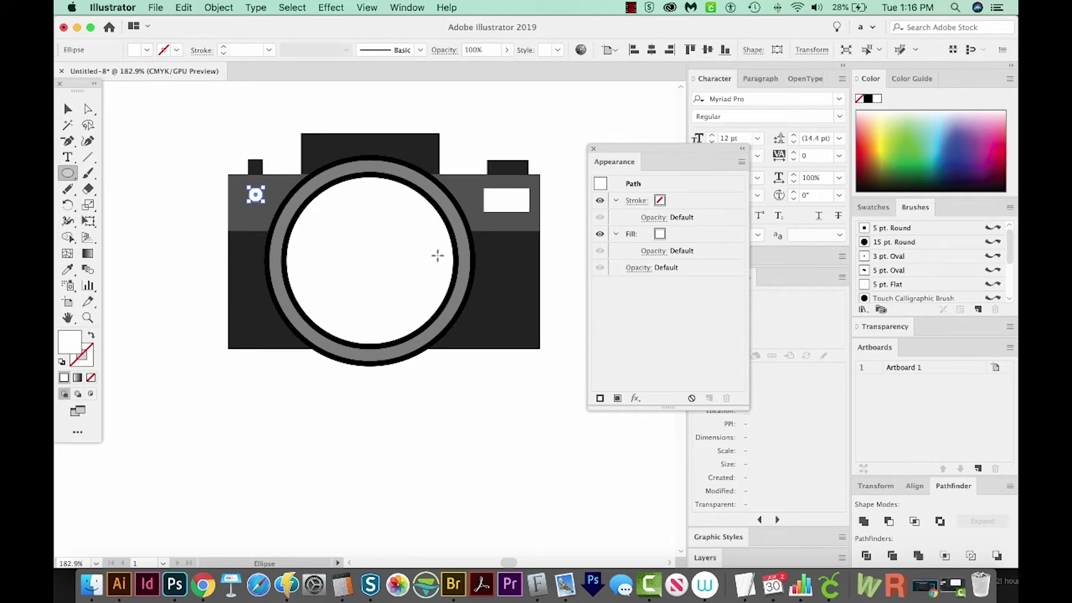
# - Select the outer corners of the camera body and lighter strip and round them by about 10.66 pt
pyautogui.hscroll(3, 437, 256)
pyautogui.scroll(2, 436, 251)
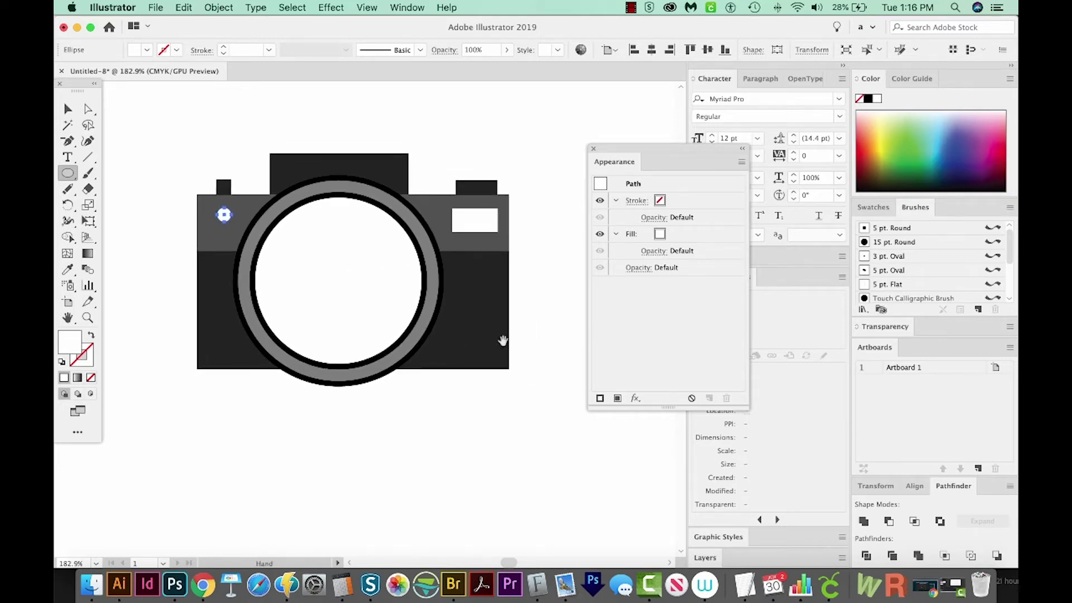
pyautogui.scroll(-1, 478, 399)
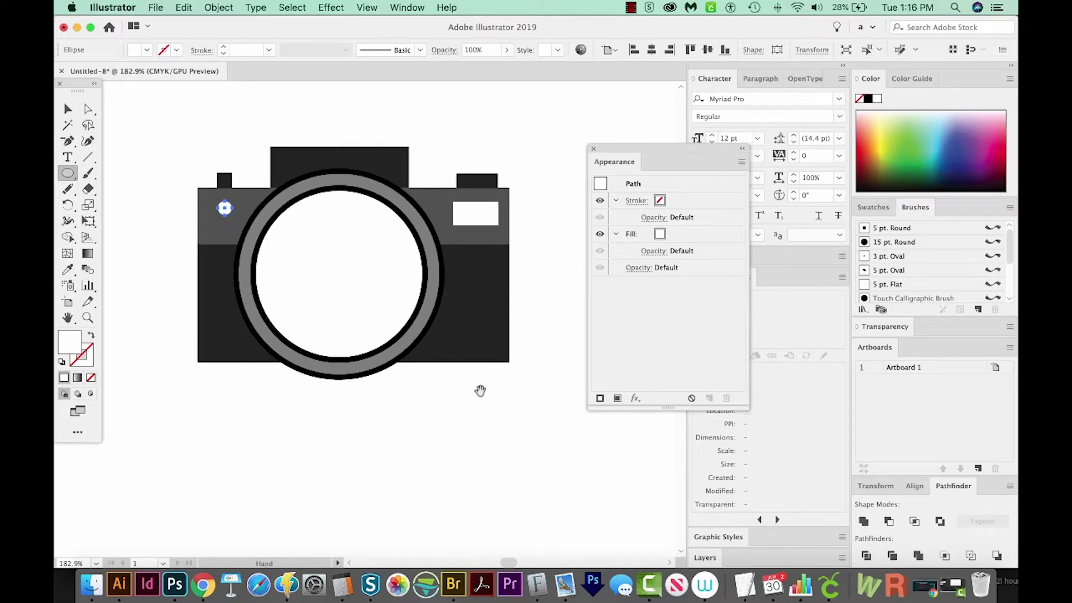
pyautogui.press('space')
pyautogui.press('a')
pyautogui.hscroll(-1, 525, 342)
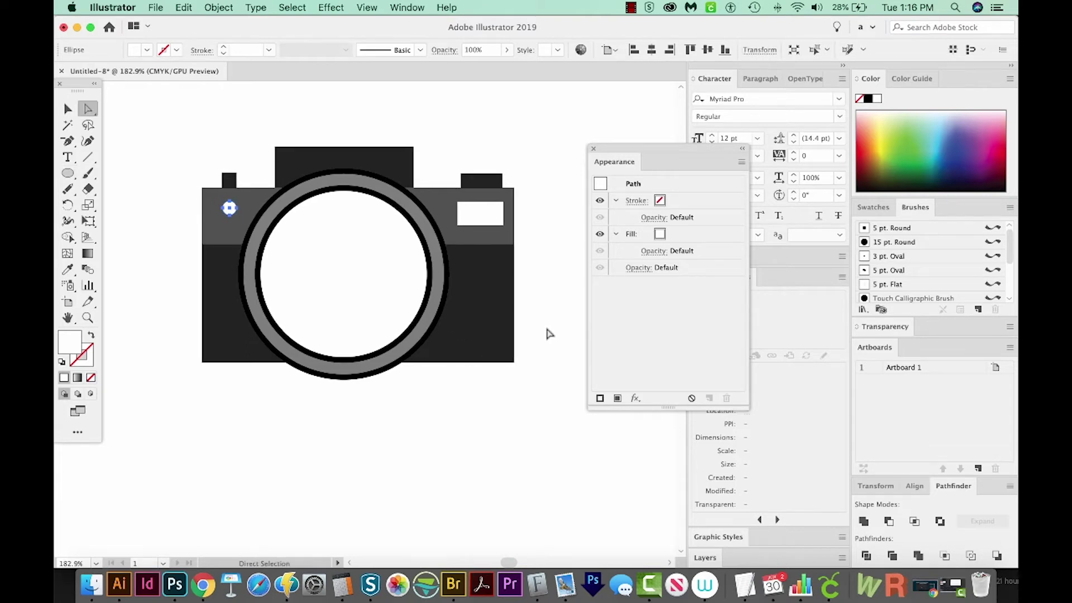
pyautogui.scroll(-2, 530, 167)
pyautogui.hscroll(-1, 531, 168)
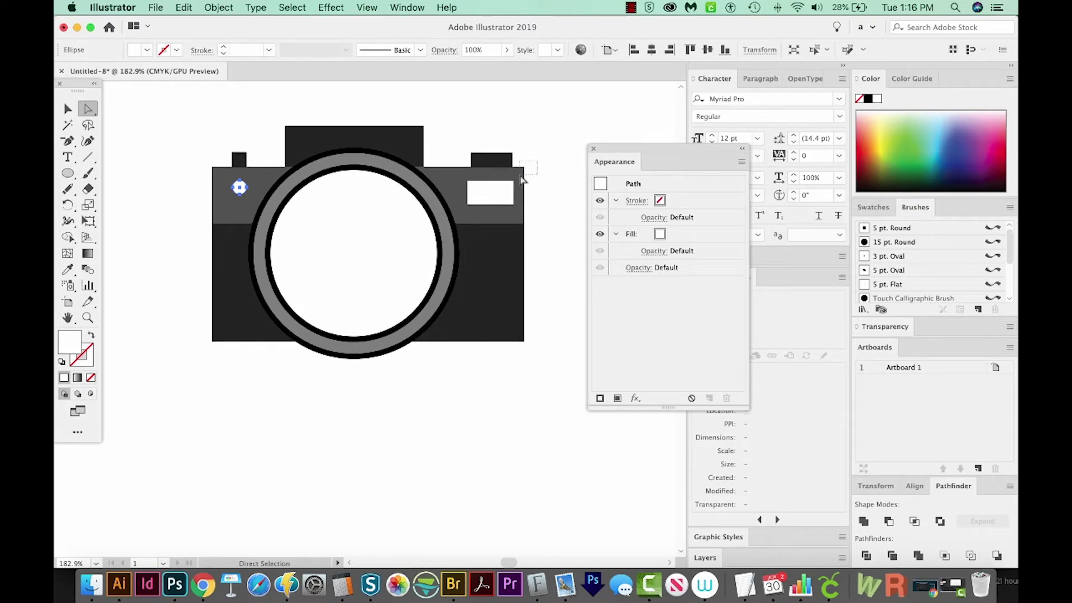
pyautogui.click(370, 290)
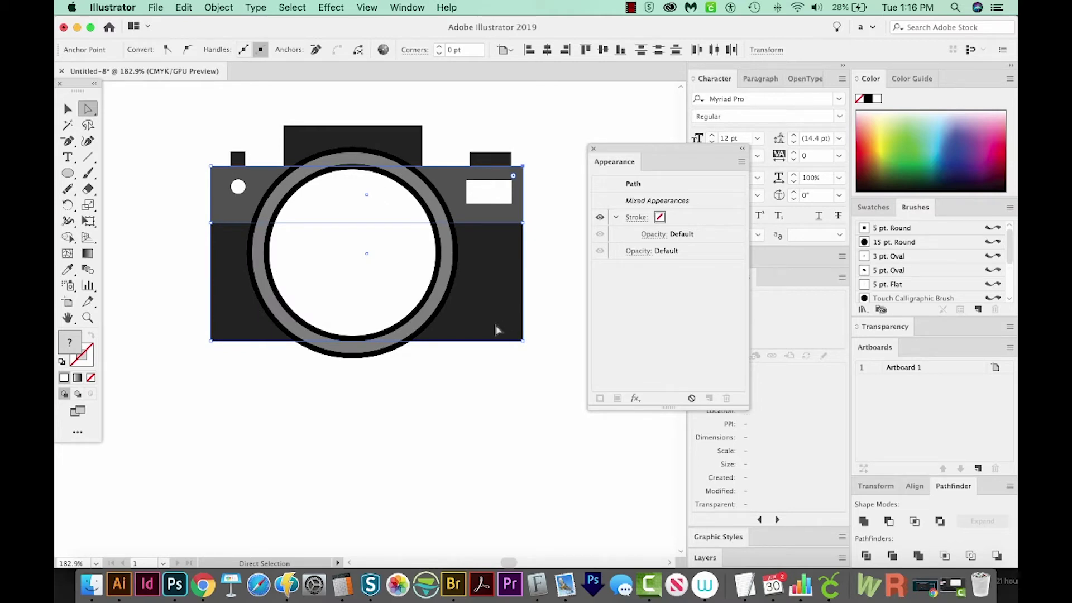
pyautogui.hscroll(1, 363, 203)
pyautogui.moveTo(195, 155); pyautogui.dragTo(225, 366)
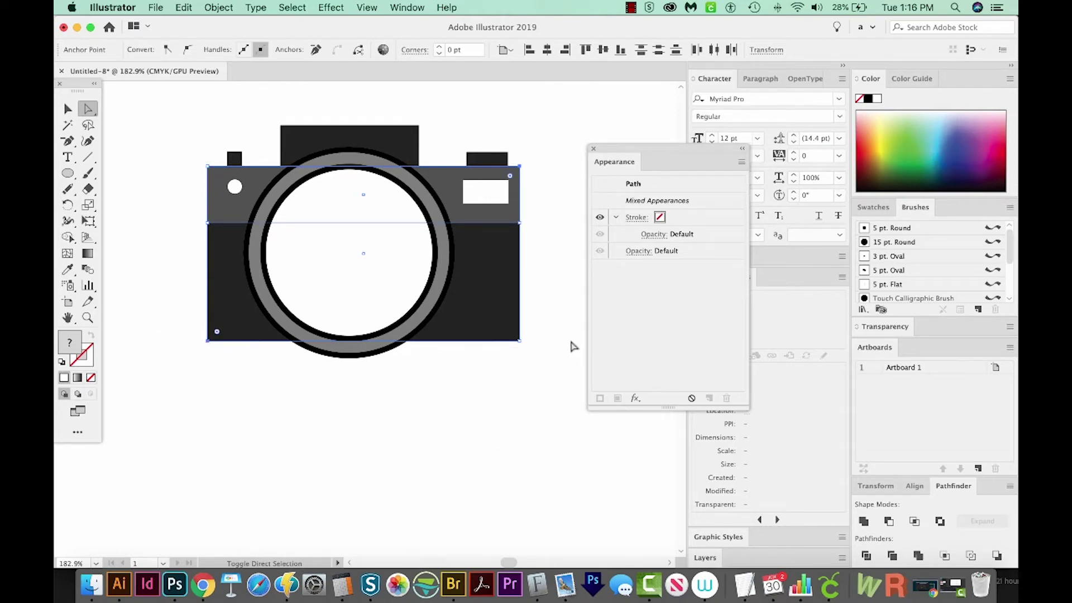
pyautogui.hscroll(1, 502, 351)
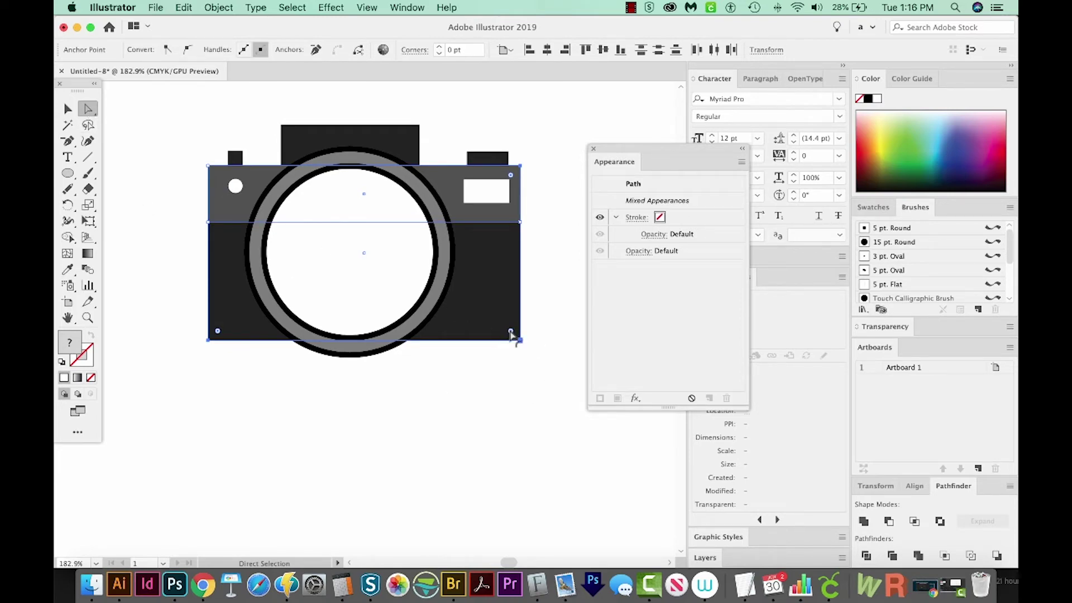
pyautogui.moveTo(510, 332); pyautogui.dragTo(500, 322)
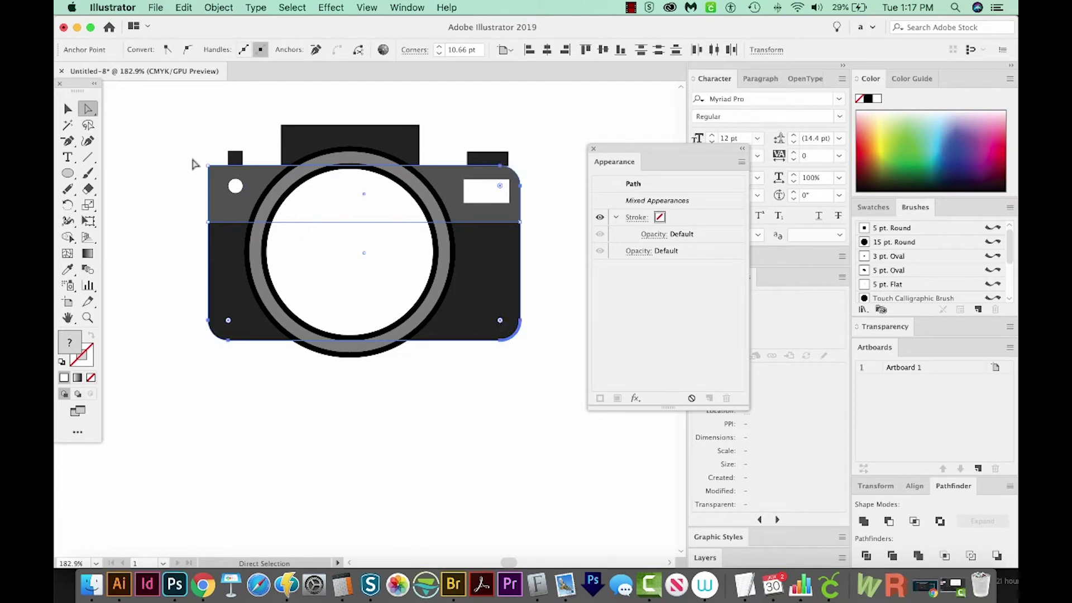
# - Round the lighter strip's remaining sharp upper-left corner to match the body's other corners, and deselect
pyautogui.click(445, 50)
pyautogui.write('4')
pyautogui.moveTo(194, 152); pyautogui.dragTo(218, 183)
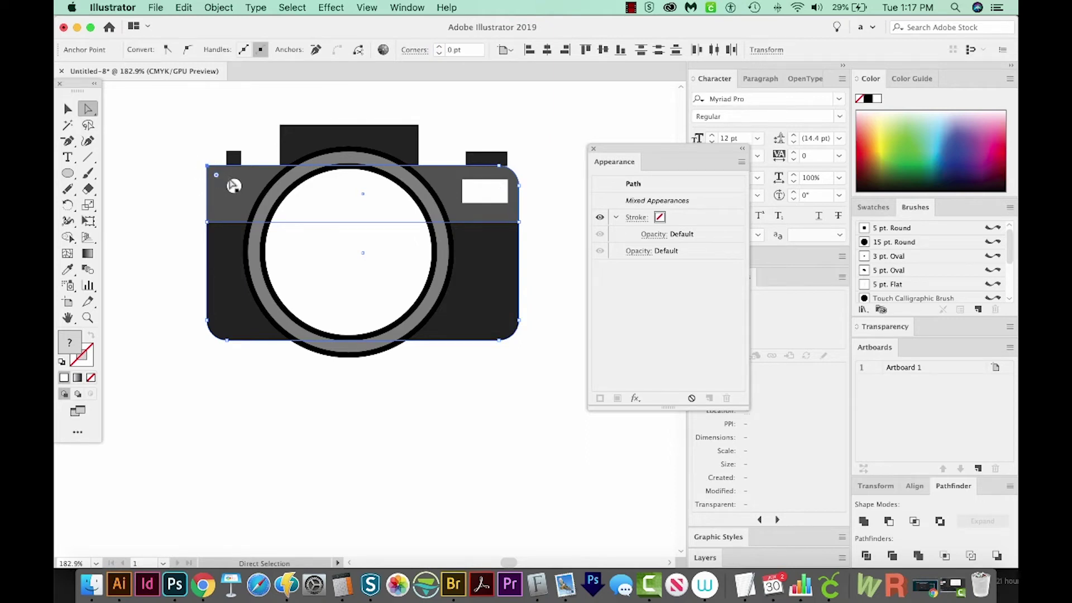
pyautogui.click(461, 50)
pyautogui.press('Return')
pyautogui.click(467, 397)
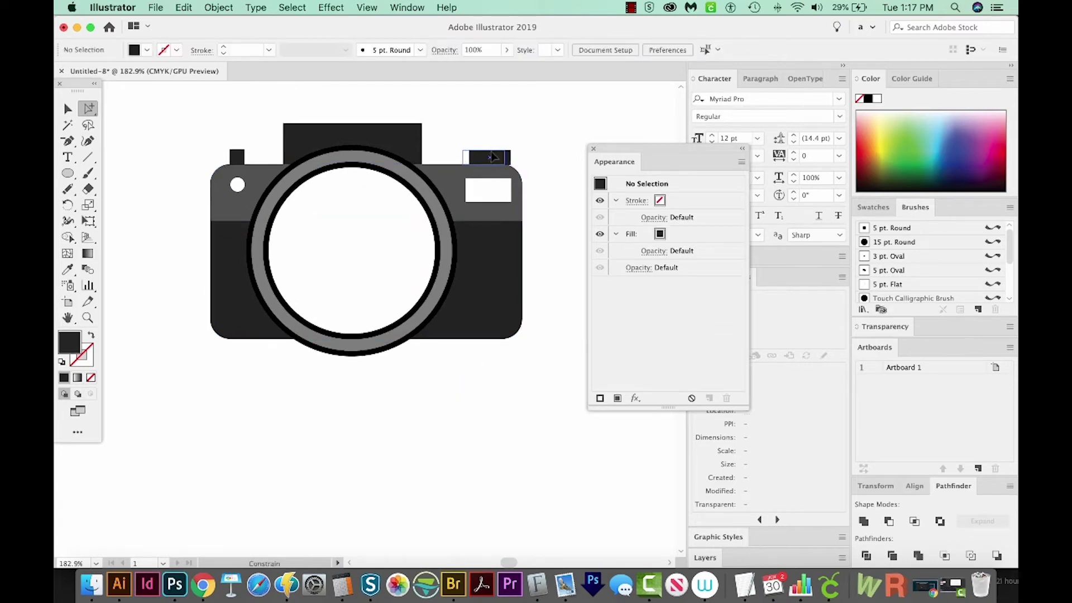
# - Nudge the wider top button slightly left and round the upper corners of both top buttons by about 3.92 pt
pyautogui.click(491, 157)
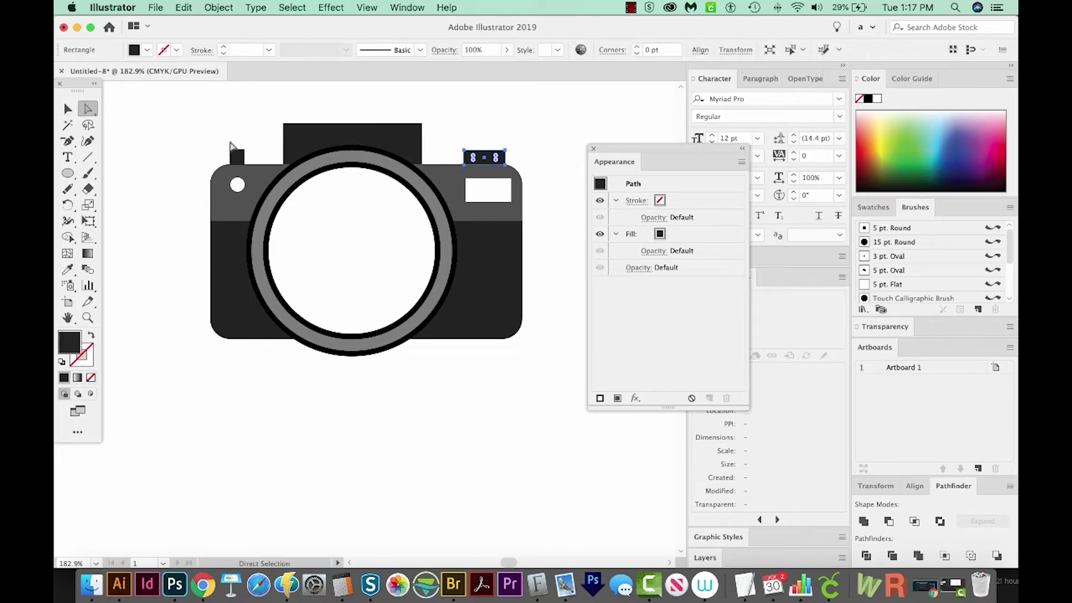
pyautogui.moveTo(222, 144); pyautogui.dragTo(250, 159)
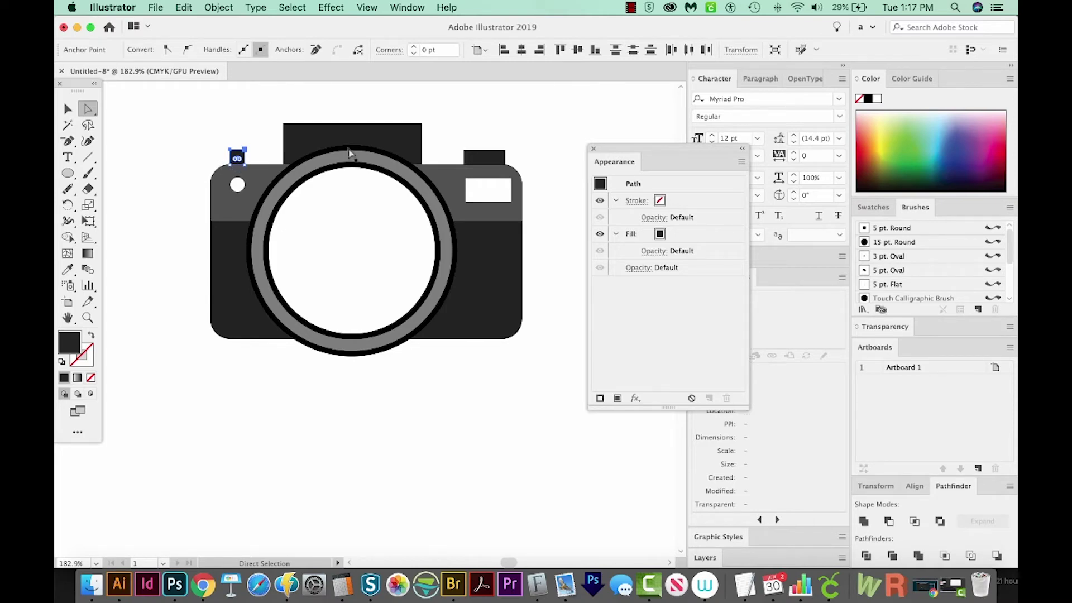
pyautogui.moveTo(443, 130); pyautogui.dragTo(511, 163)
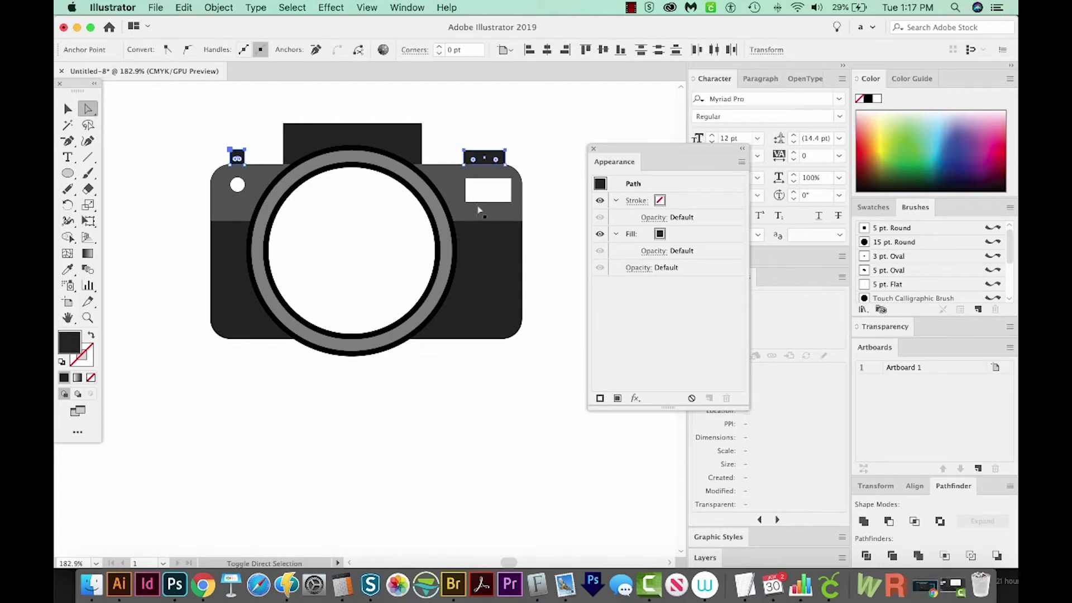
pyautogui.moveTo(474, 162); pyautogui.dragTo(476, 164)
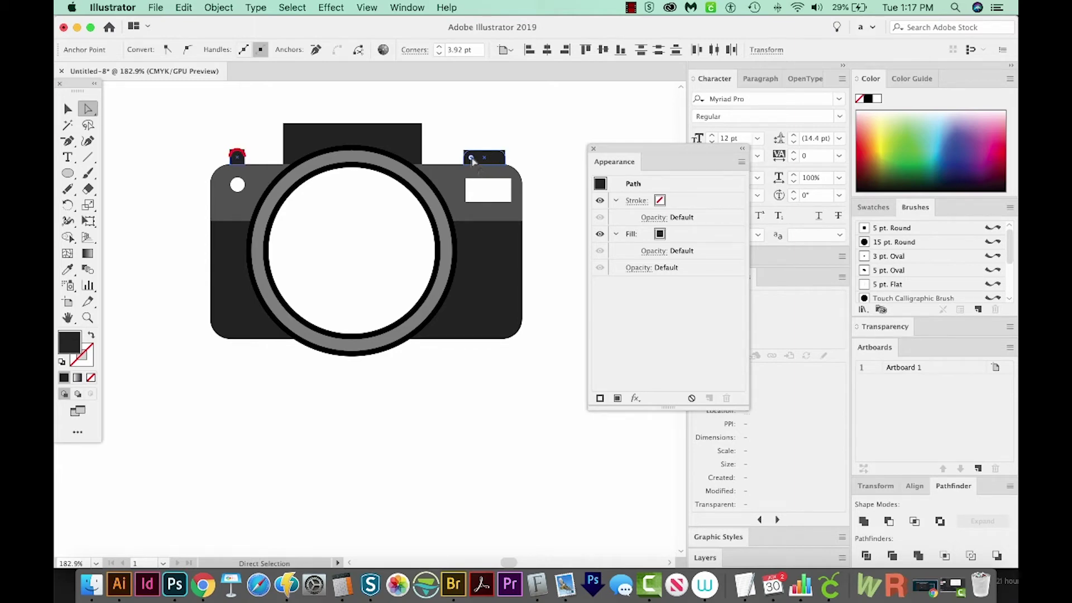
pyautogui.click(429, 162)
pyautogui.moveTo(449, 217); pyautogui.dragTo(463, 255)
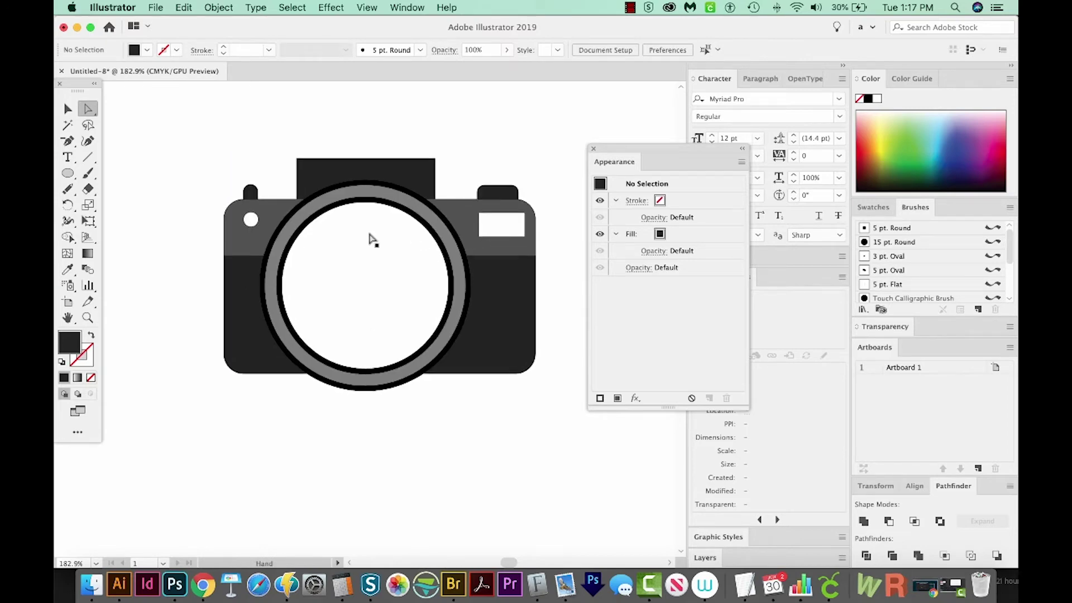
# - Round all corners of the small white rectangle by about 3.11 pt and move it slightly up and left
pyautogui.press('v')
pyautogui.click(507, 235)
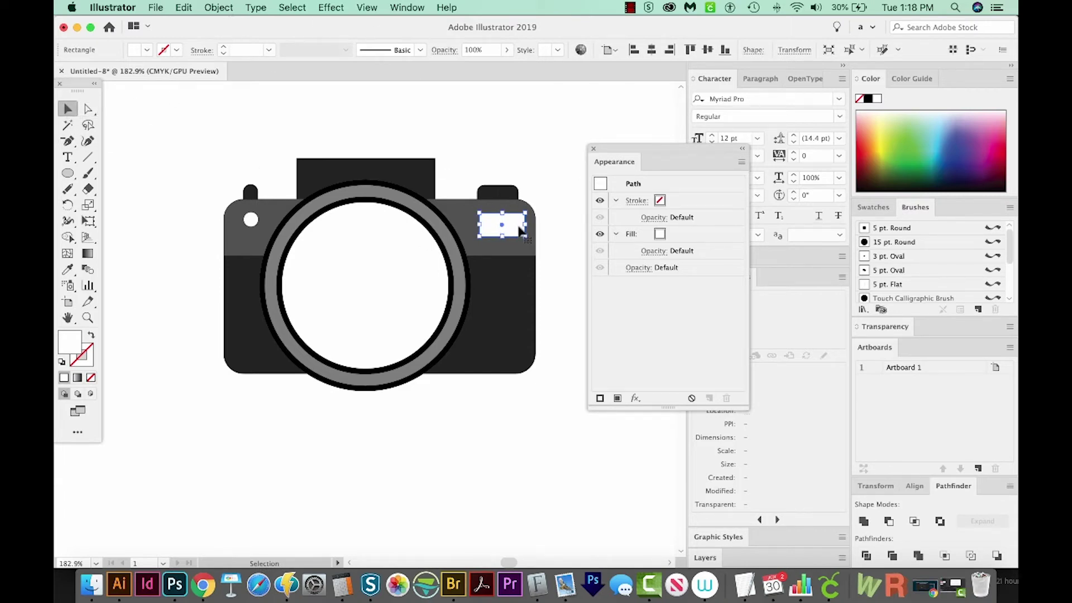
pyautogui.press('a')
pyautogui.moveTo(516, 225); pyautogui.dragTo(519, 223)
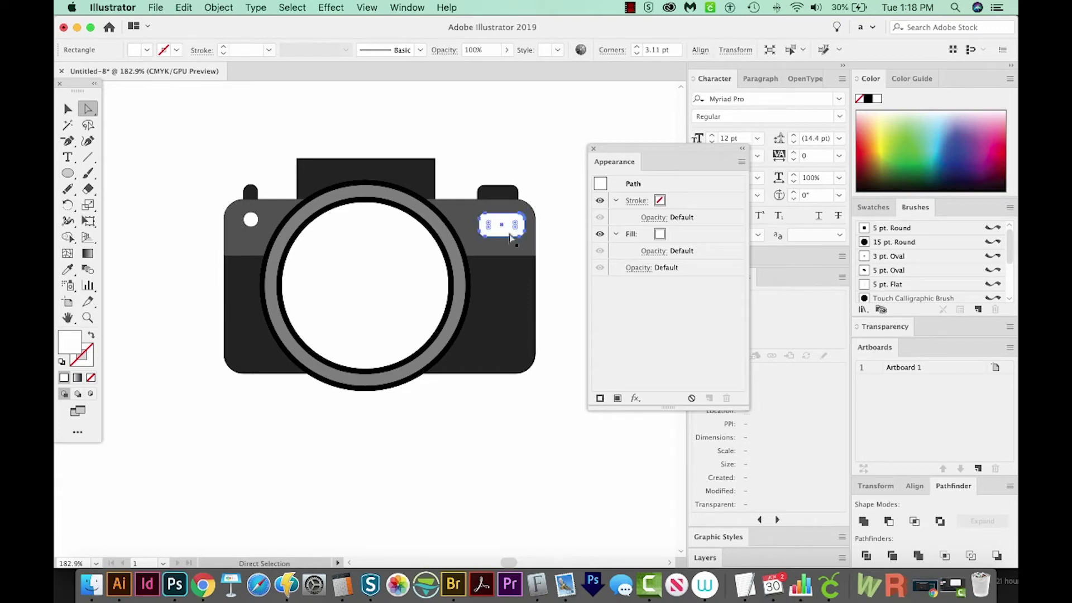
pyautogui.press('v')
pyautogui.click(541, 237)
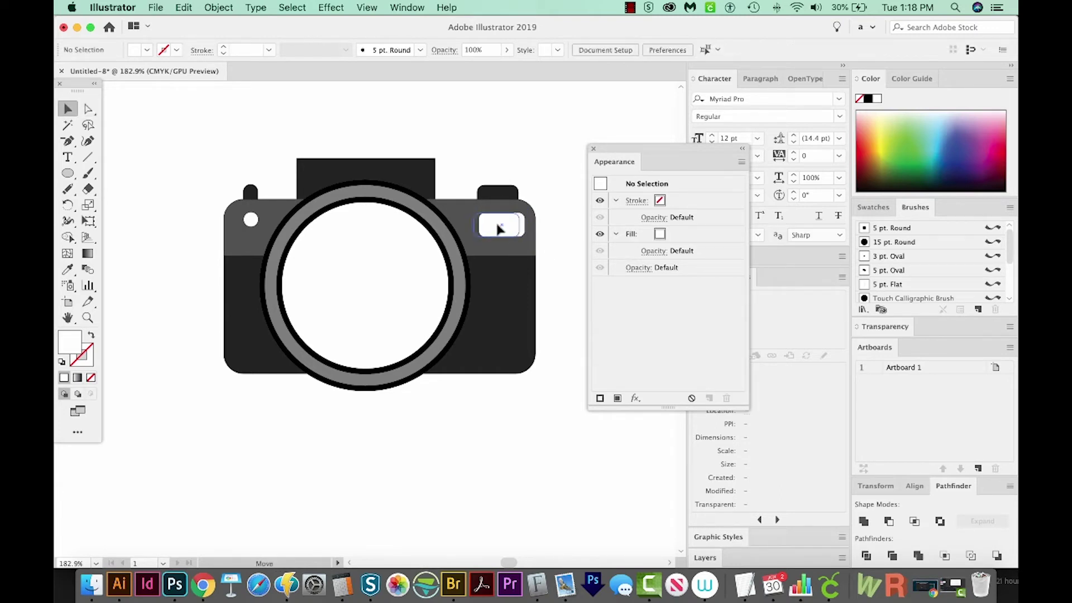
pyautogui.click(504, 229)
pyautogui.click(552, 220)
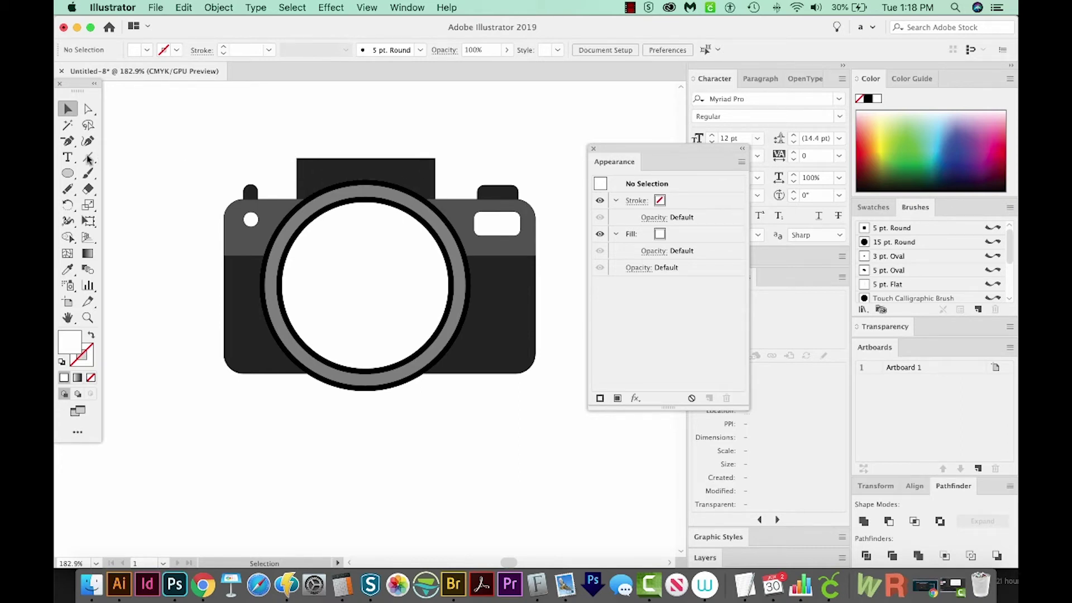
# - Taper the large top rectangle by scaling its two upper corner points uniformly to 80%
pyautogui.click(87, 109)
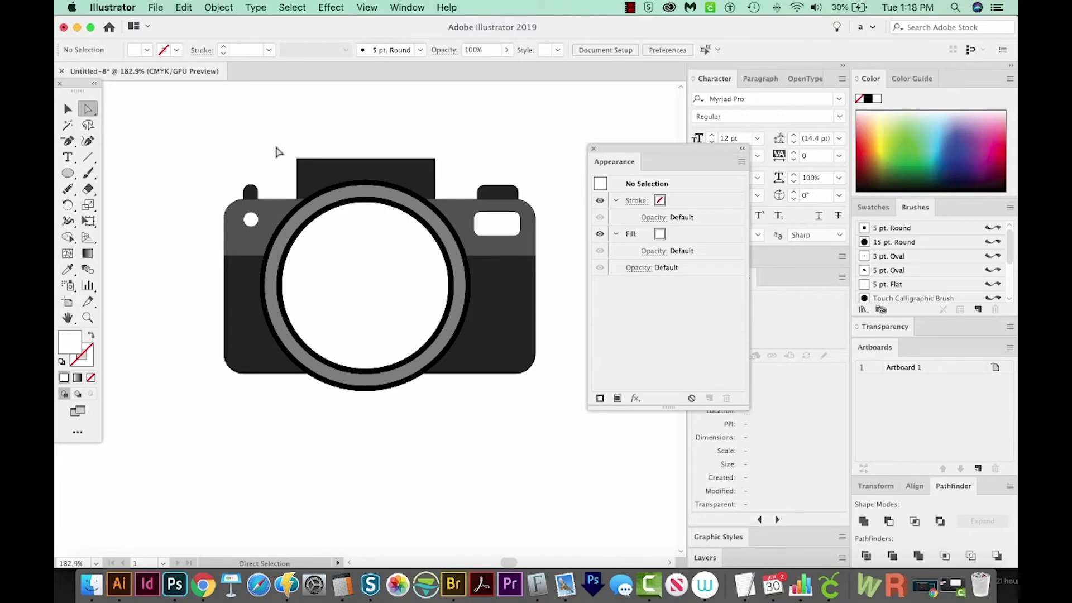
pyautogui.click(296, 159)
pyautogui.moveTo(466, 138); pyautogui.dragTo(426, 176)
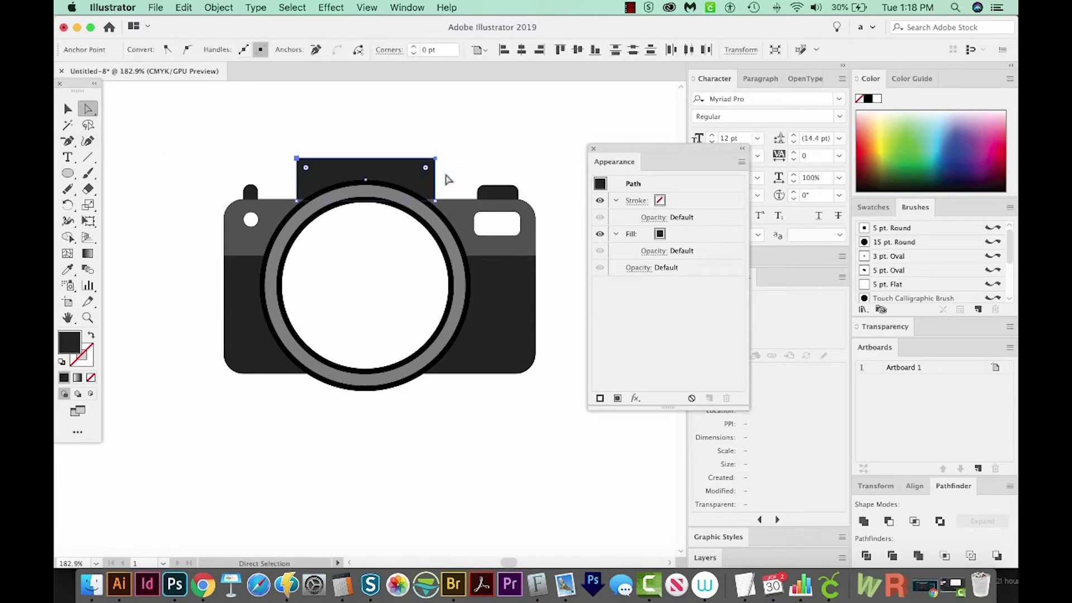
pyautogui.press('s')
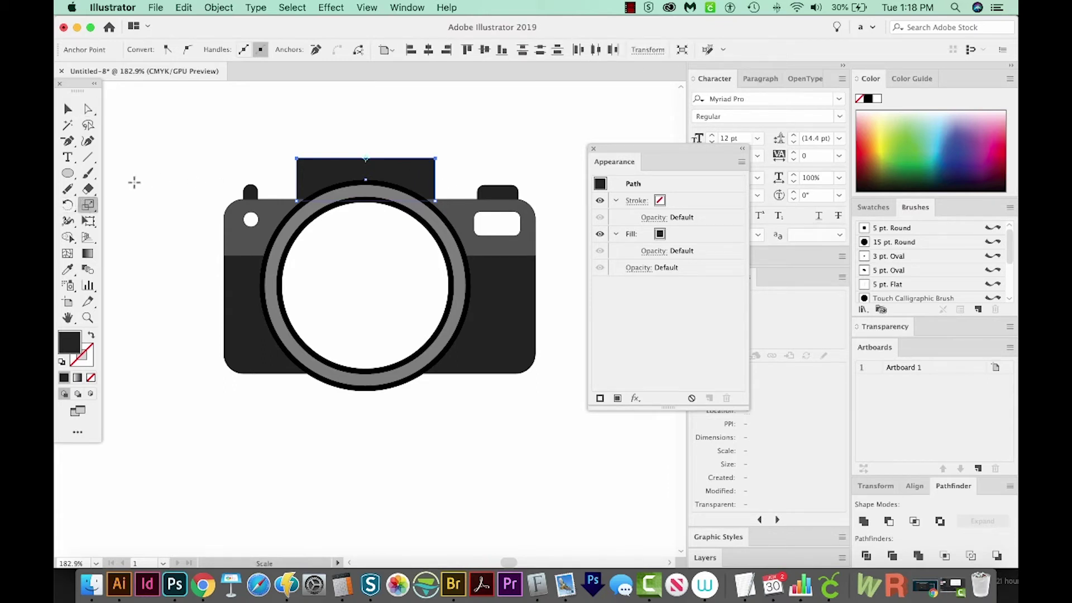
pyautogui.press('Return')
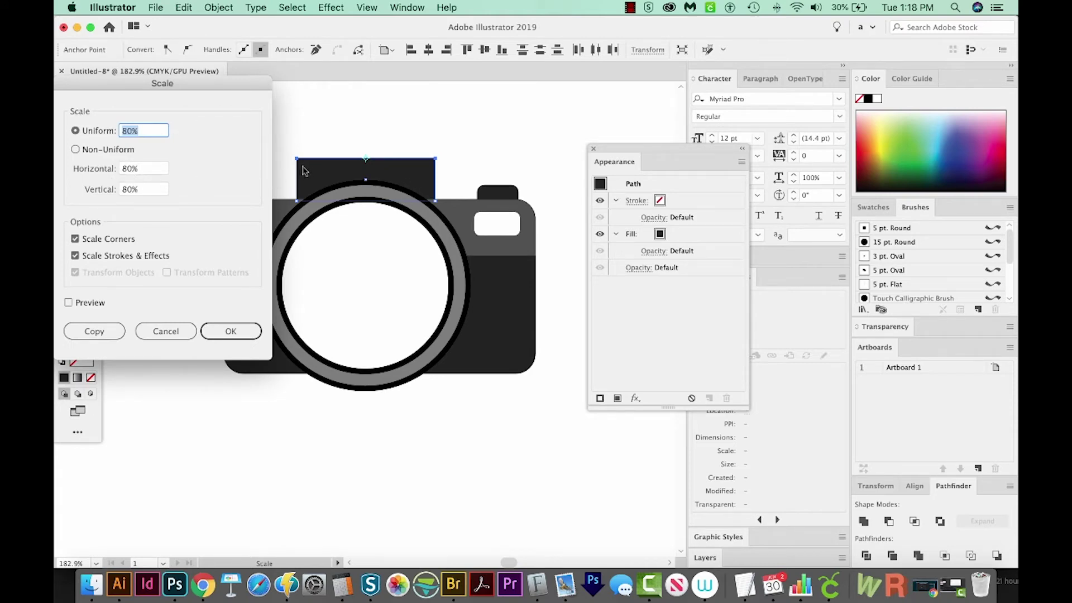
pyautogui.click(69, 303)
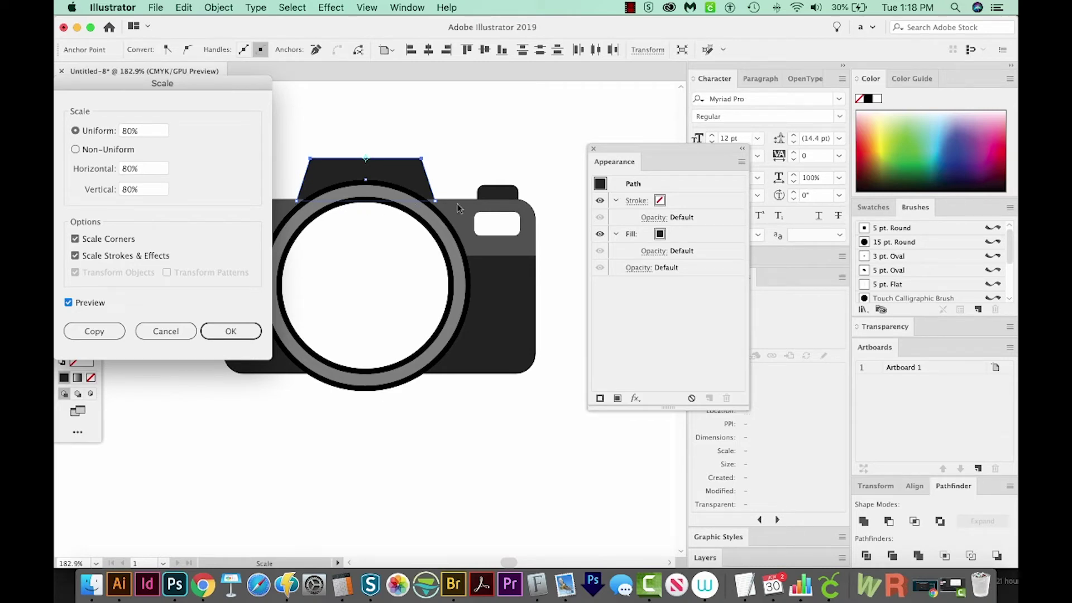
pyautogui.click(227, 328)
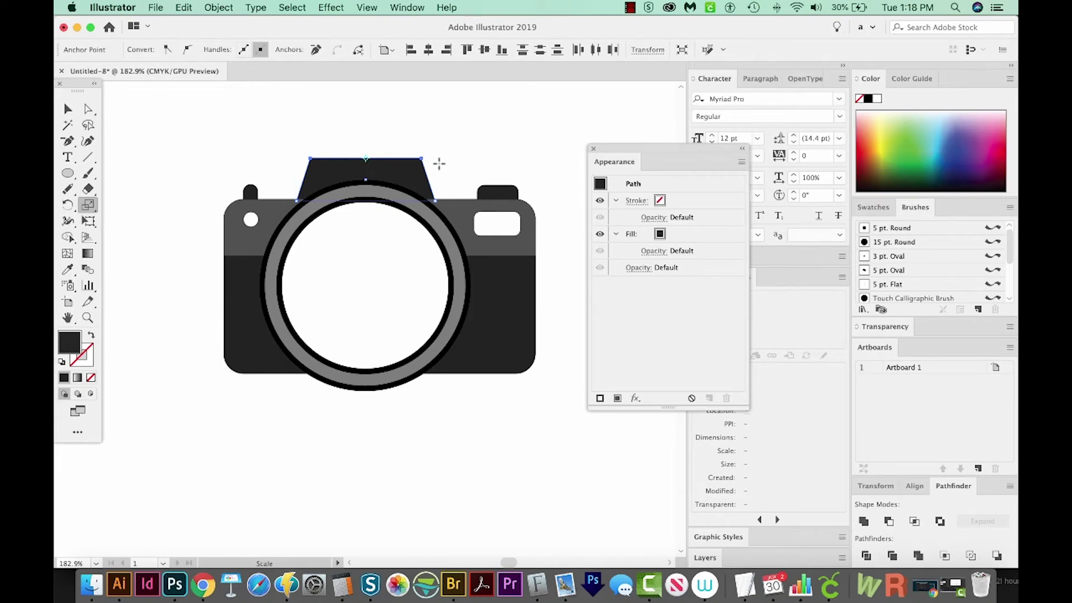
# - Round the two upper corners of the tapered top shape by about 6.05 pt and deselect it
pyautogui.press('a')
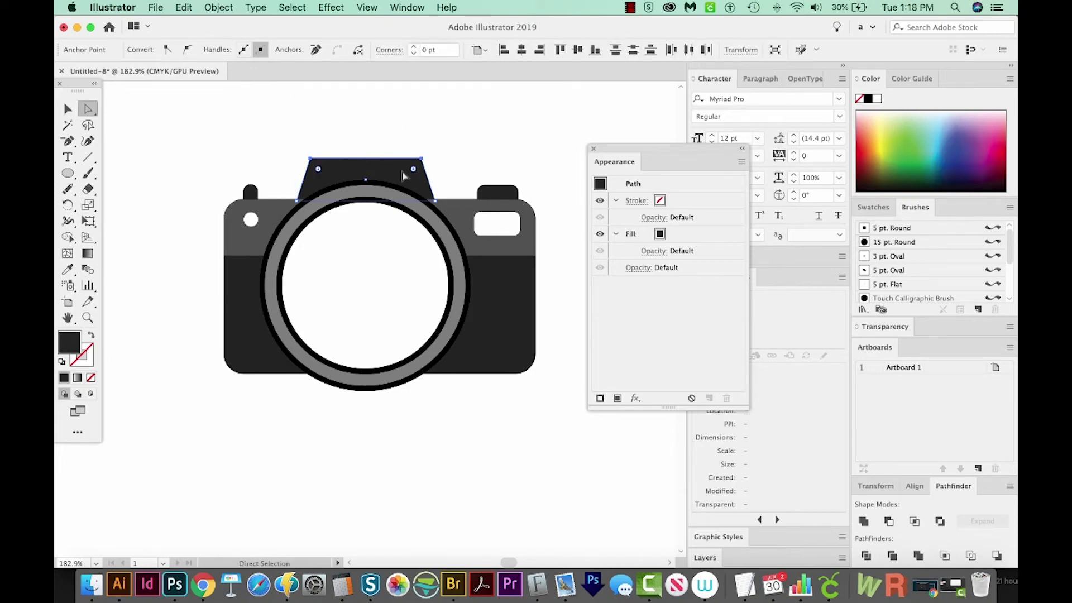
pyautogui.moveTo(415, 172); pyautogui.dragTo(415, 171)
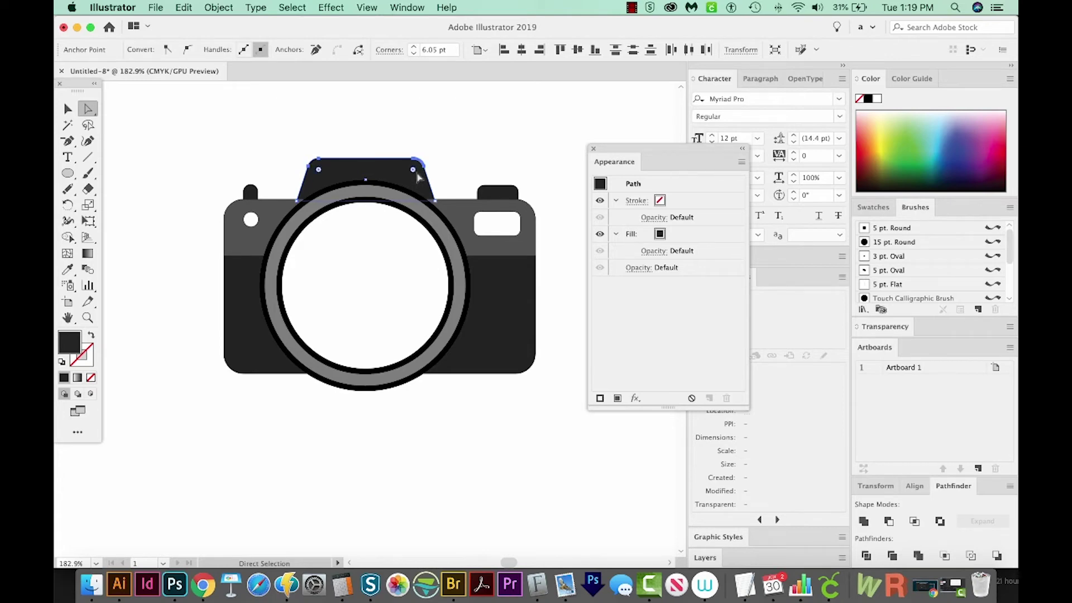
pyautogui.click(444, 166)
# - Check the camera's paths in outline view against the preview, and select the white lens circle
pyautogui.moveTo(459, 273); pyautogui.dragTo(462, 271)
pyautogui.scroll(-2, 461, 272)
pyautogui.hscroll(4, 458, 290)
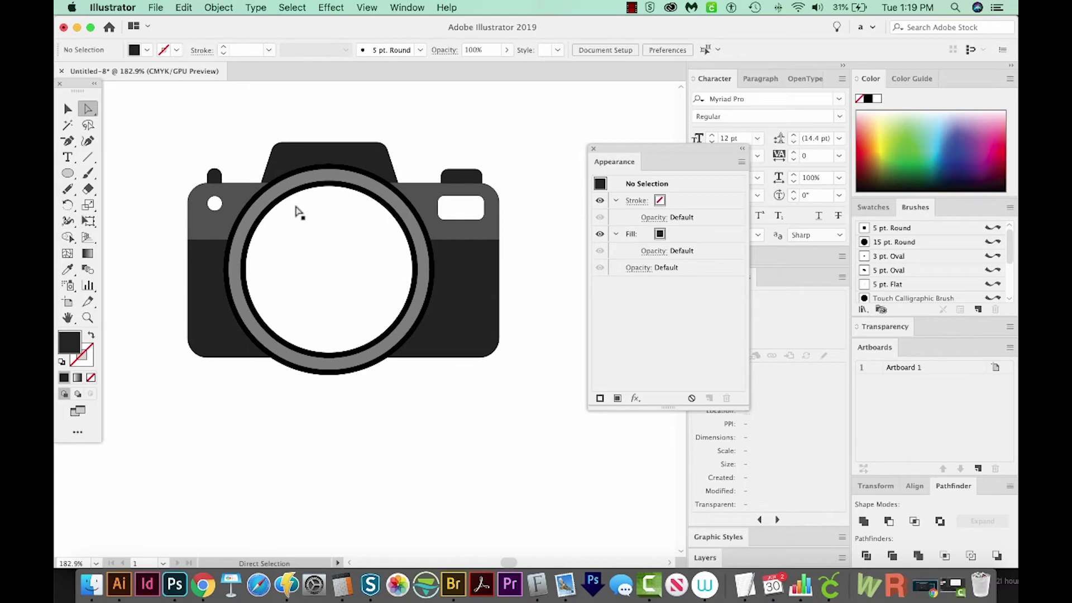
pyautogui.hscroll(1, 308, 224)
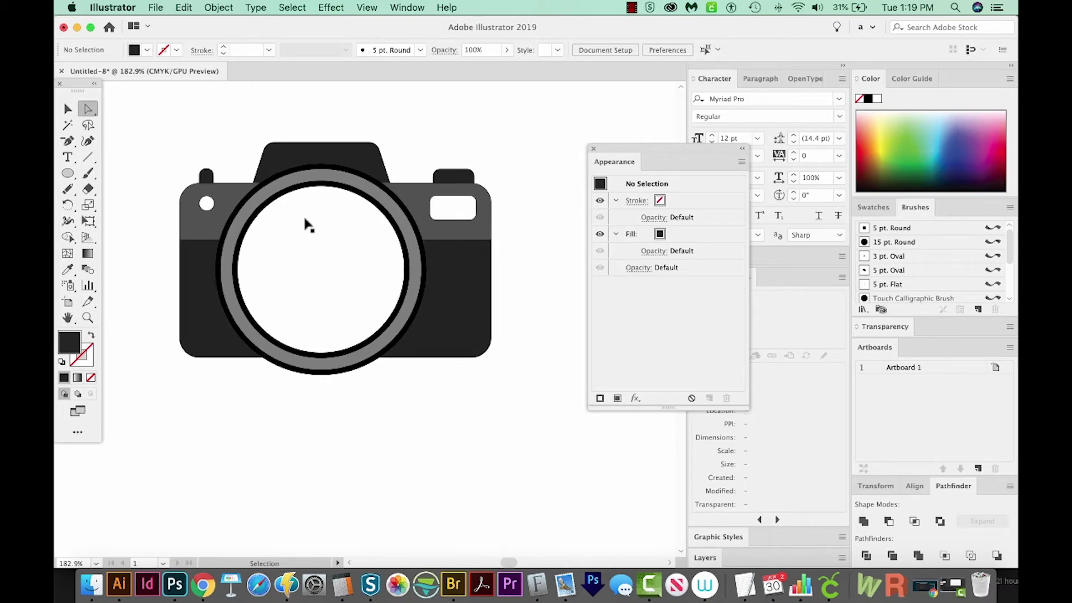
pyautogui.press('super+y')
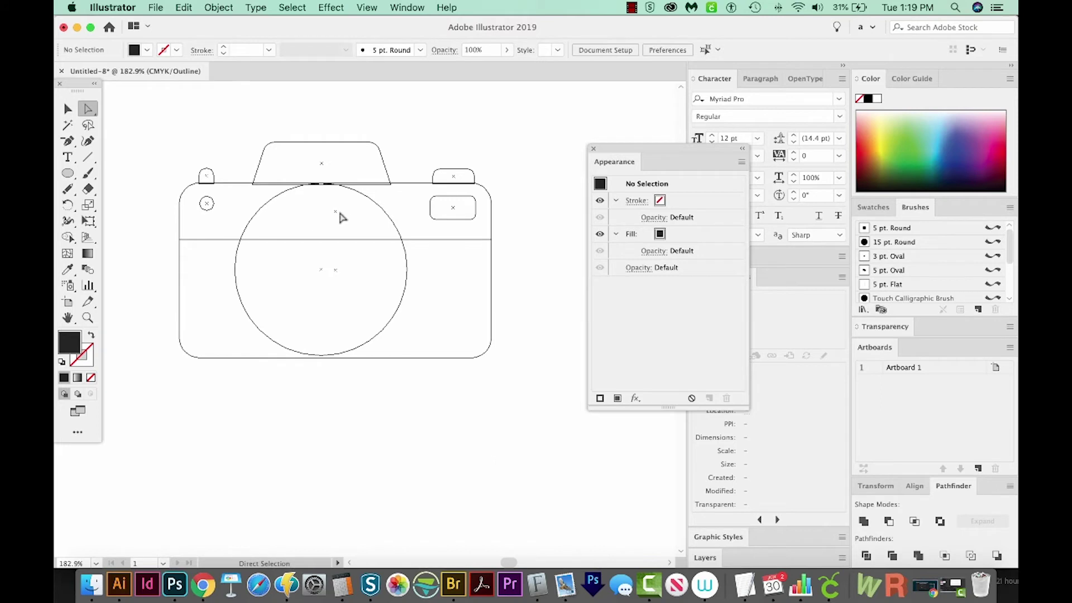
pyautogui.press('super+y')
pyautogui.click(376, 200)
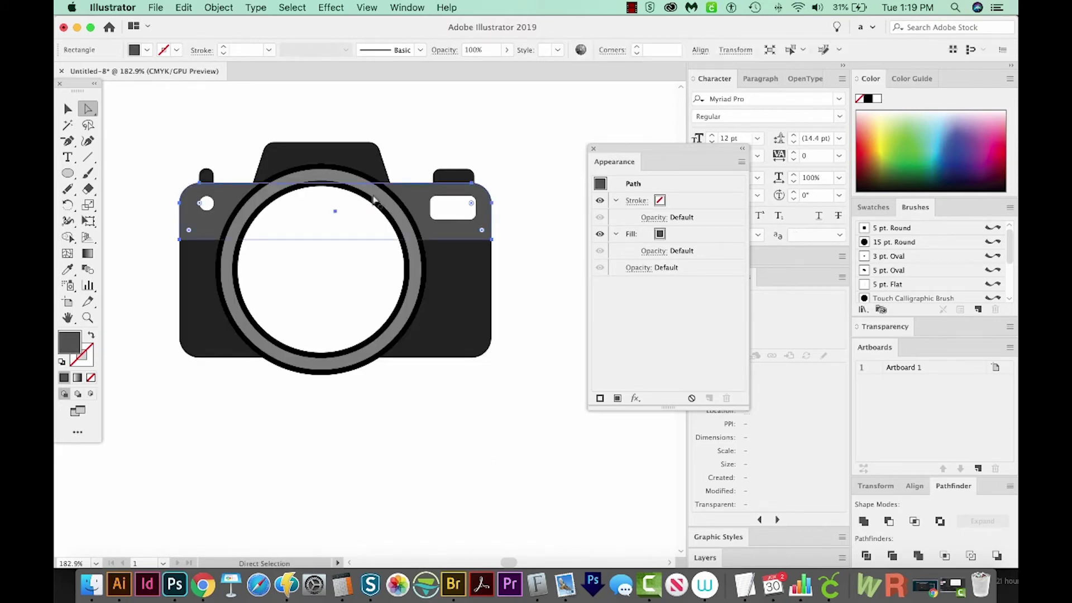
pyautogui.click(312, 282)
pyautogui.press('super+y')
pyautogui.press('super+y')
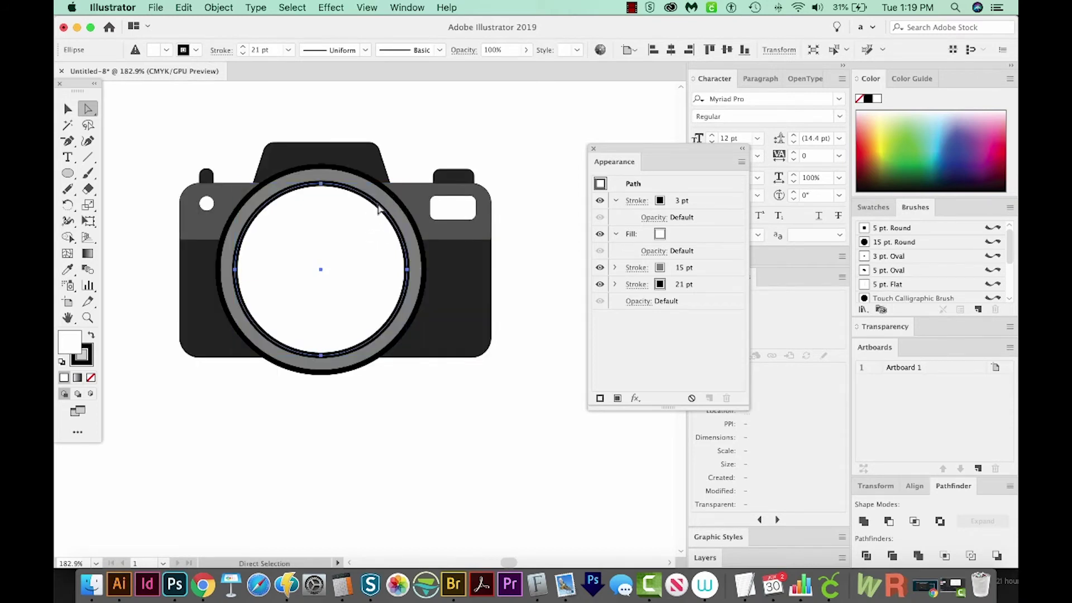
# - Select the whole lens circle in outline view, return to preview, and duplicate the circle in place
pyautogui.press('super+y')
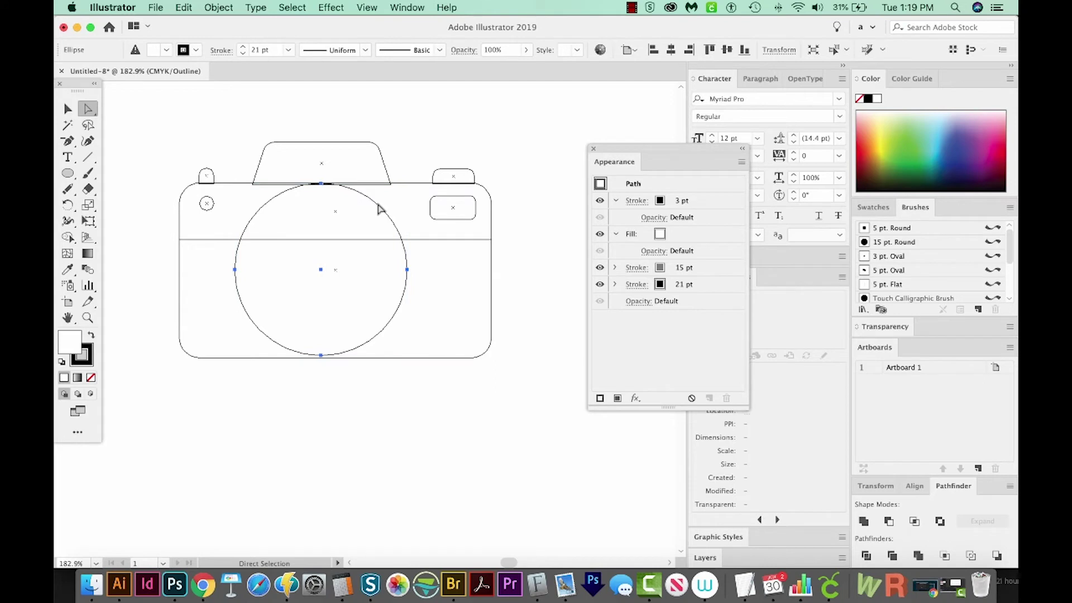
pyautogui.hscroll(-1, 376, 206)
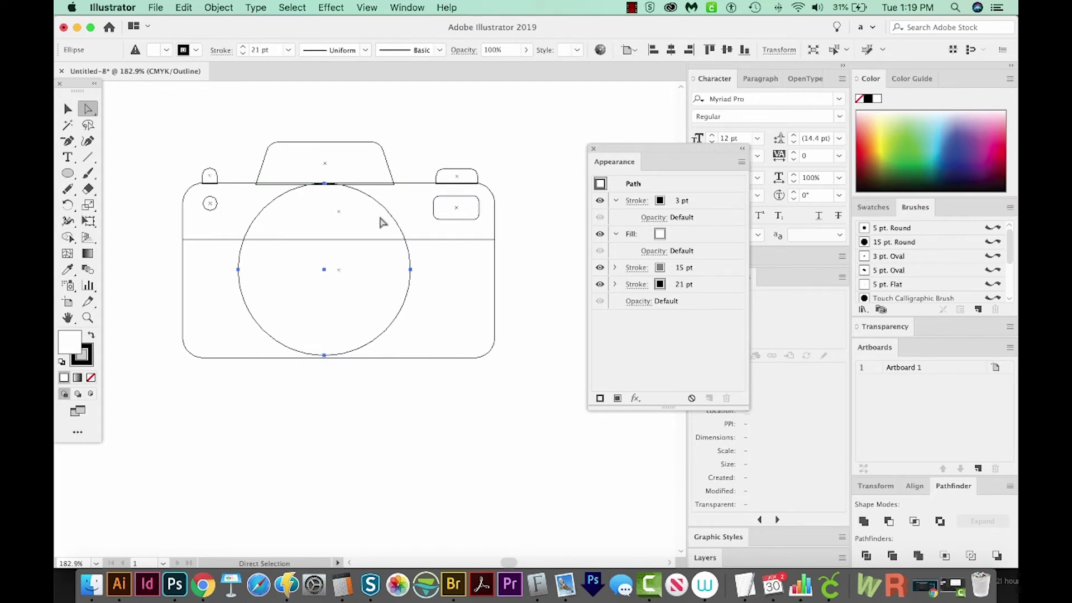
pyautogui.click(388, 225)
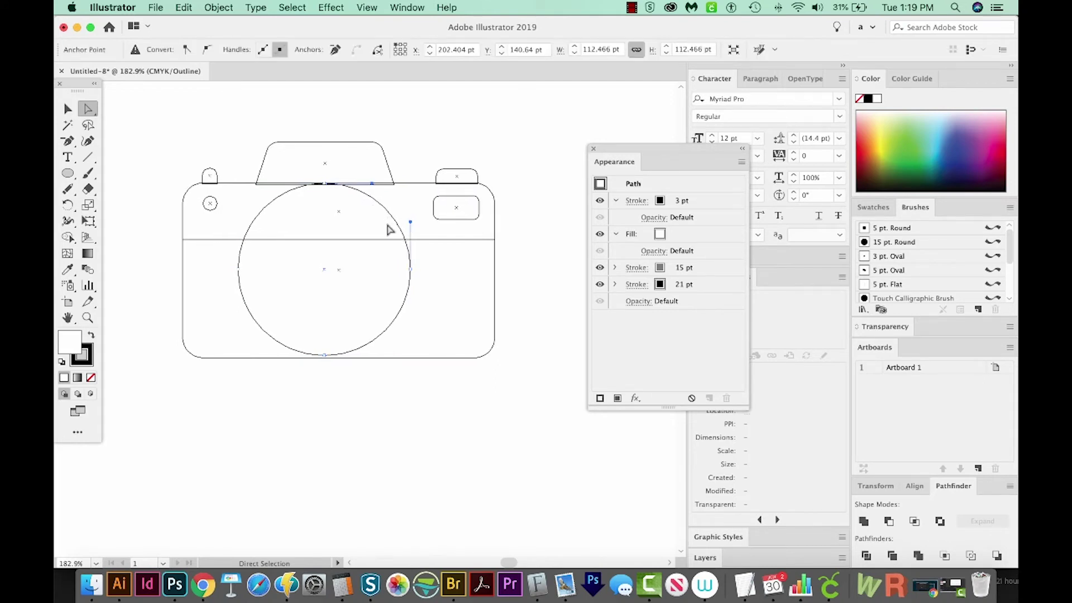
pyautogui.click(67, 108)
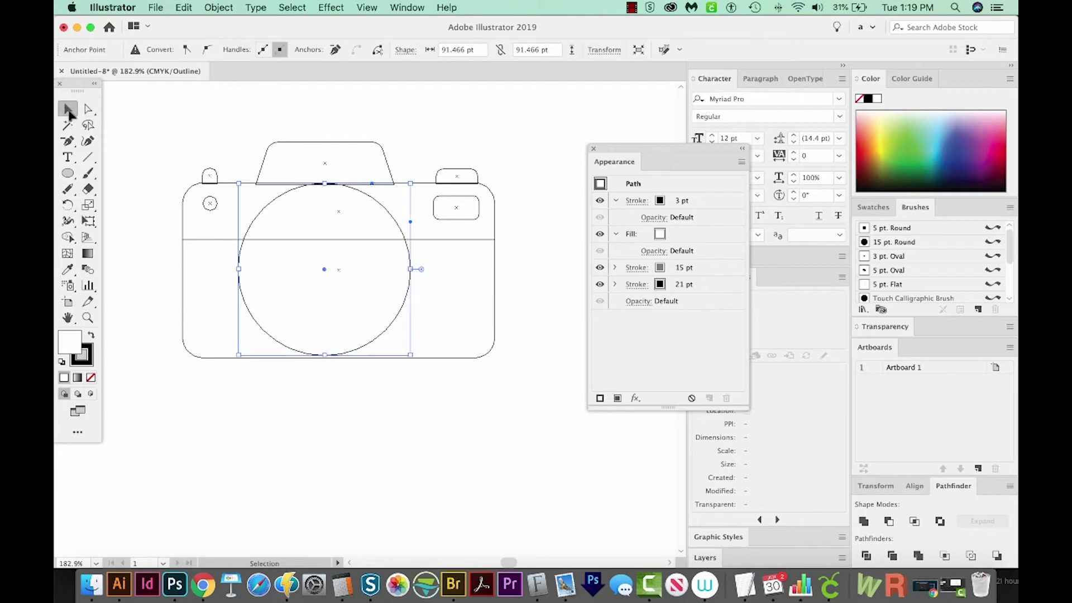
pyautogui.click(368, 229)
pyautogui.press('a')
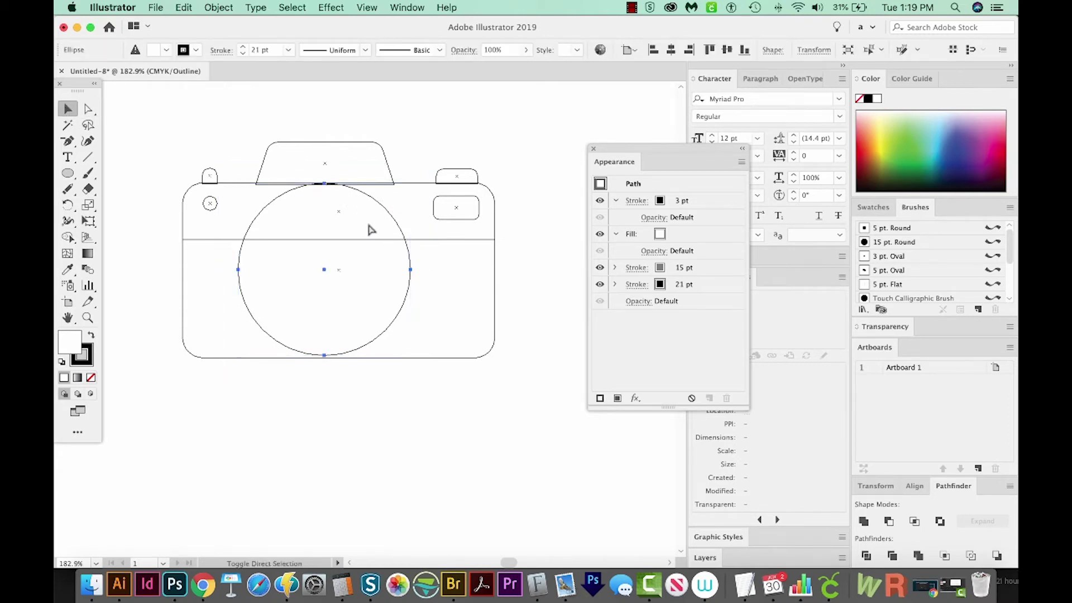
pyautogui.click(369, 229)
pyautogui.press('super+z')
pyautogui.press('super+y')
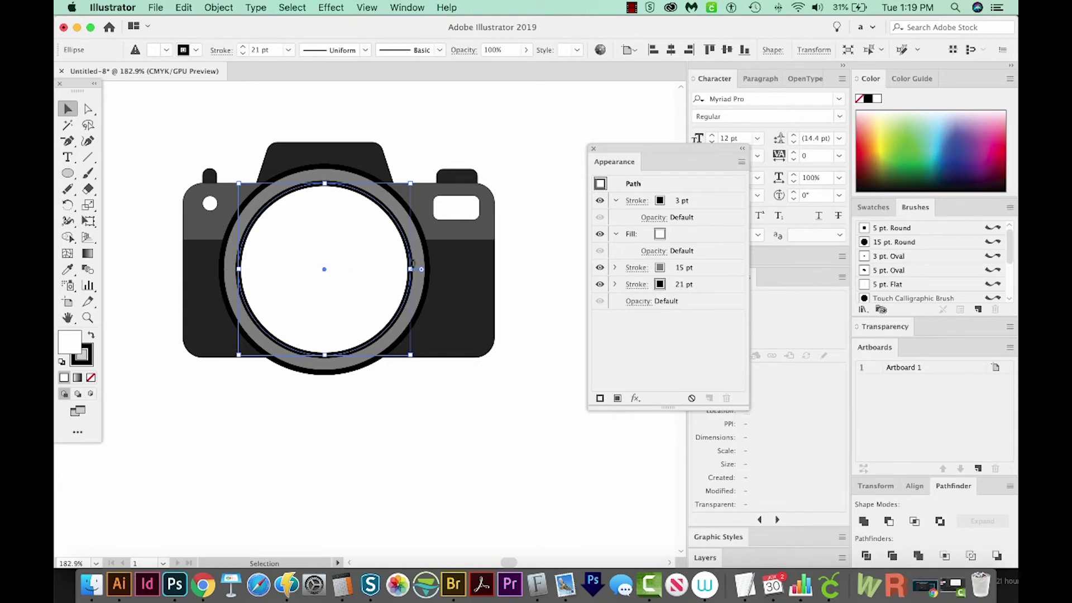
# - Clear the appearance of the duplicated lens circle and scale it down about its centre to roughly three quarters of its size
pyautogui.click(742, 162)
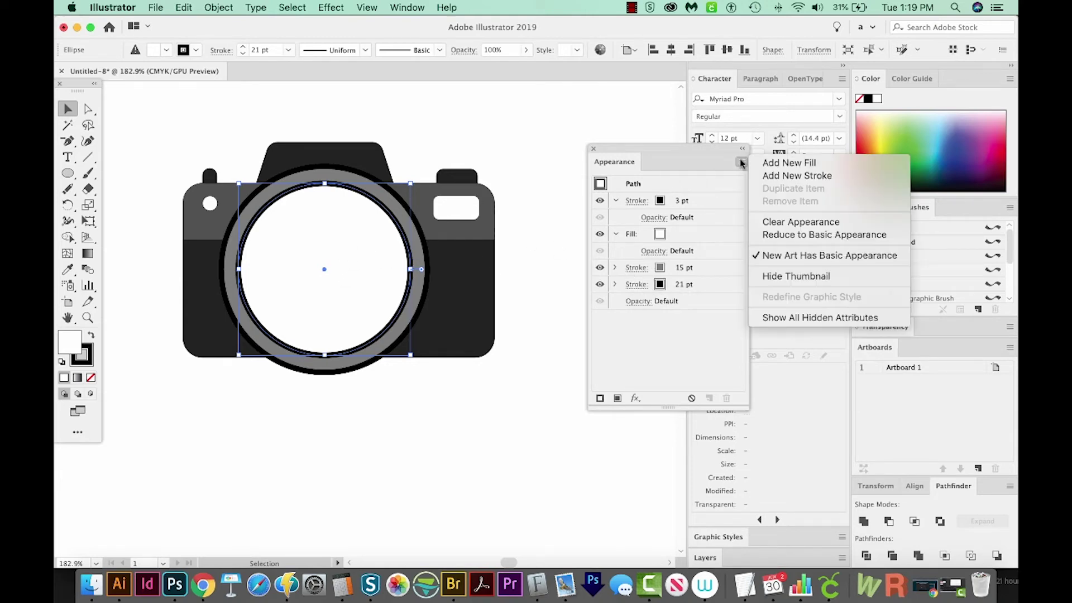
pyautogui.click(773, 222)
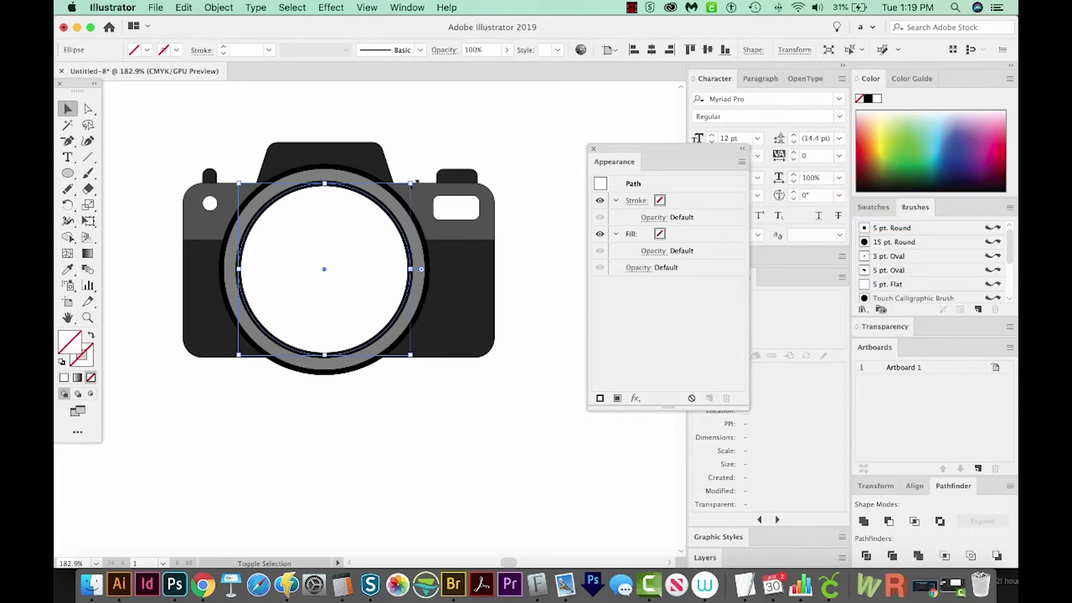
pyautogui.moveTo(411, 182); pyautogui.dragTo(392, 203)
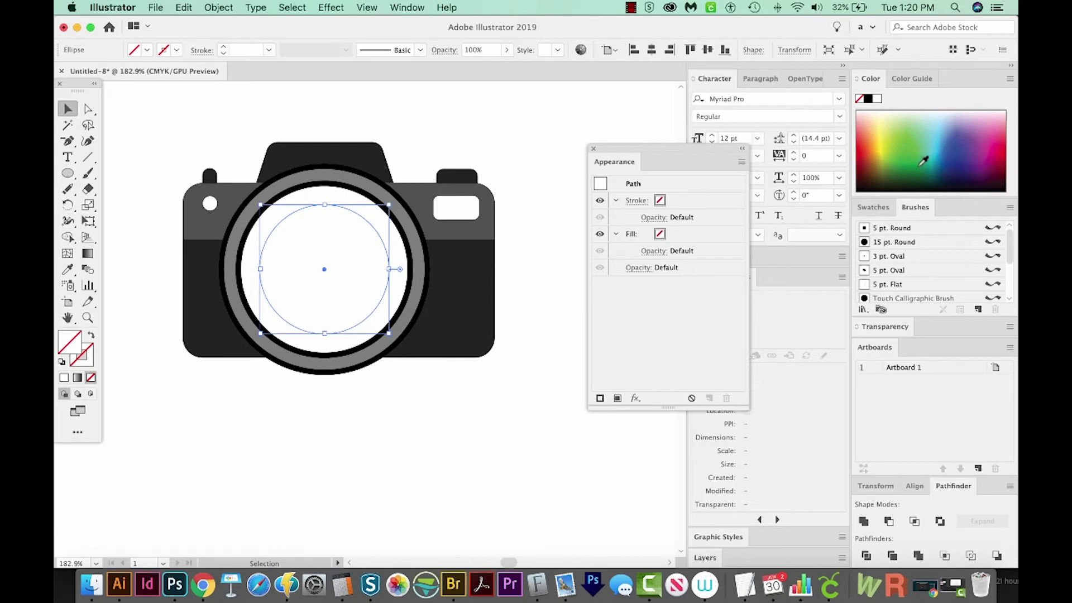
# - Give the inner circle a light green 5 pt stroke with no fill, close the Appearance settings, and deselect it
pyautogui.click(902, 118)
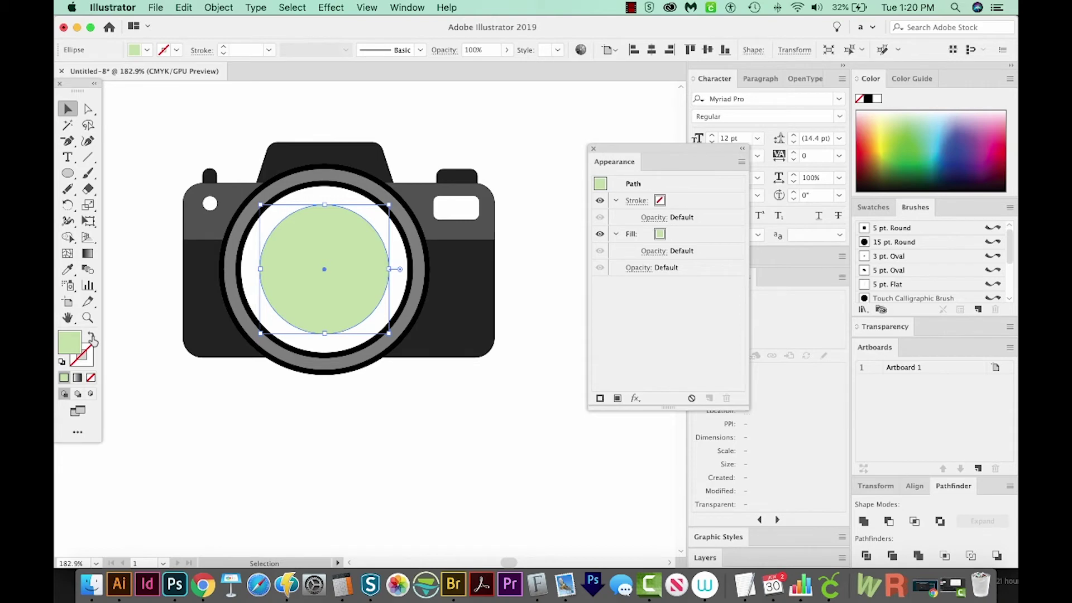
pyautogui.hotkey('shift', 'x')
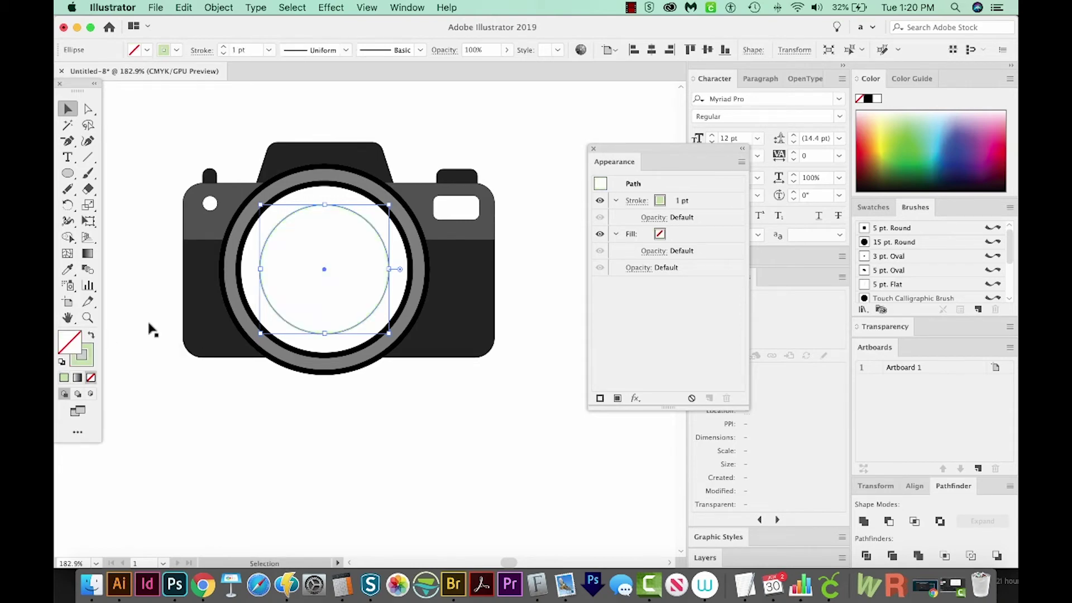
pyautogui.click(683, 201)
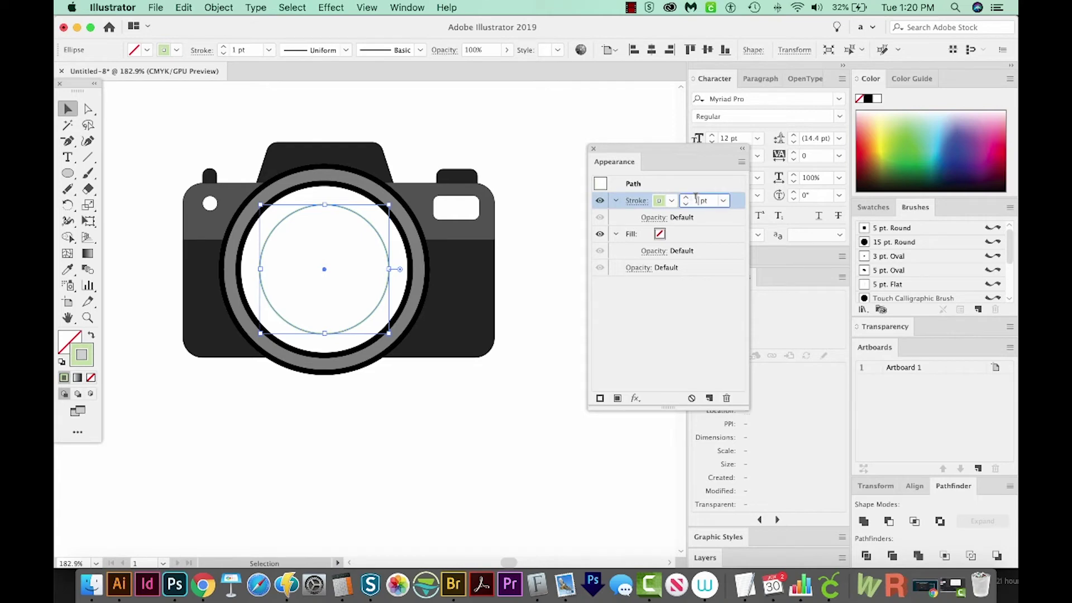
pyautogui.click(686, 199)
pyautogui.click(686, 198)
pyautogui.click(686, 198)
pyautogui.click(686, 198)
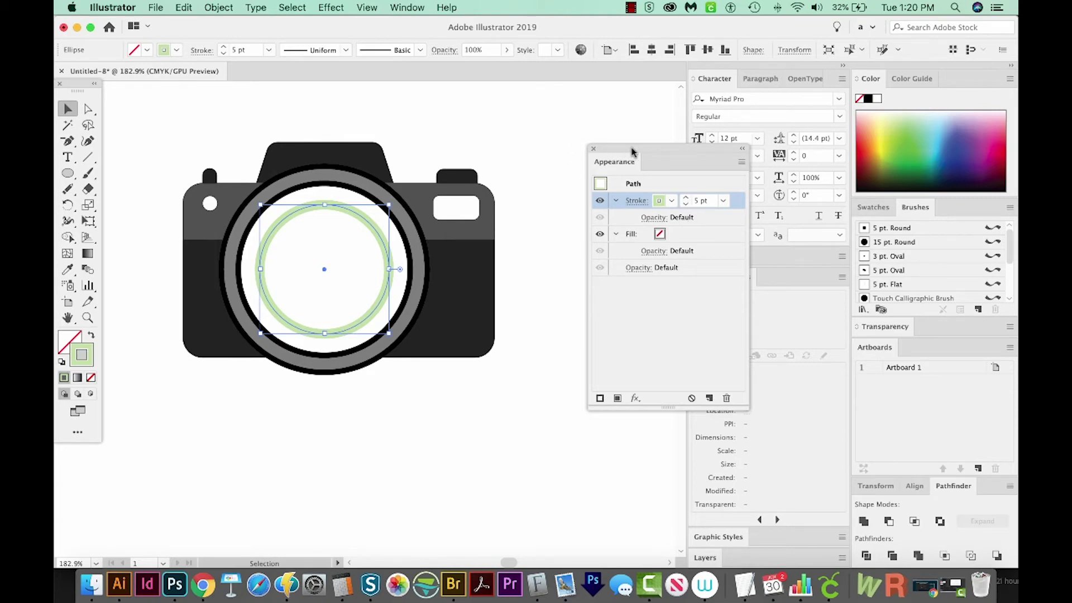
pyautogui.moveTo(626, 147); pyautogui.dragTo(631, 164)
pyautogui.click(579, 166)
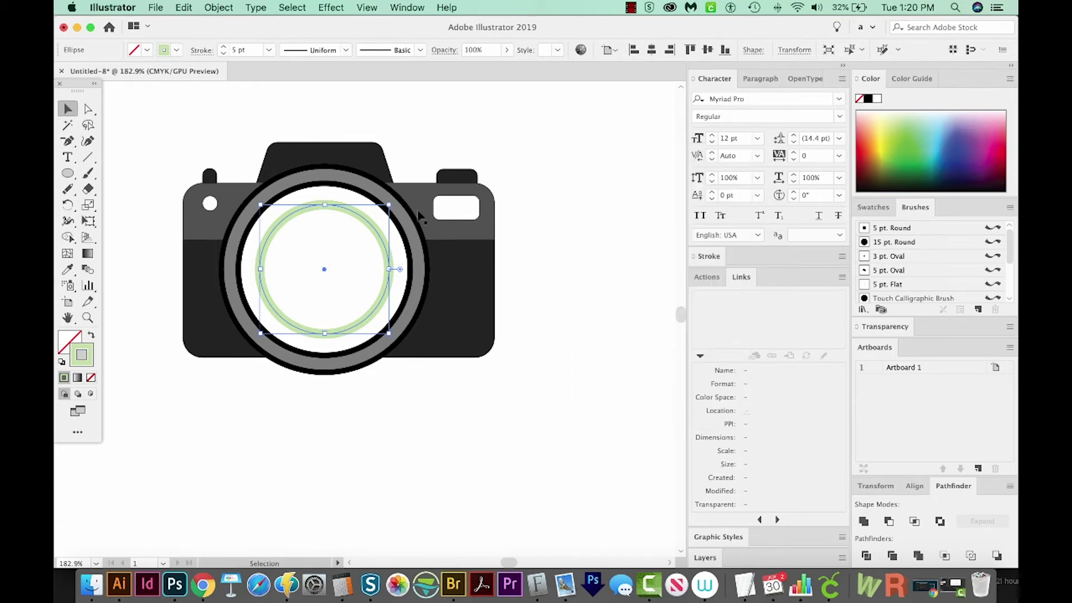
pyautogui.click(126, 111)
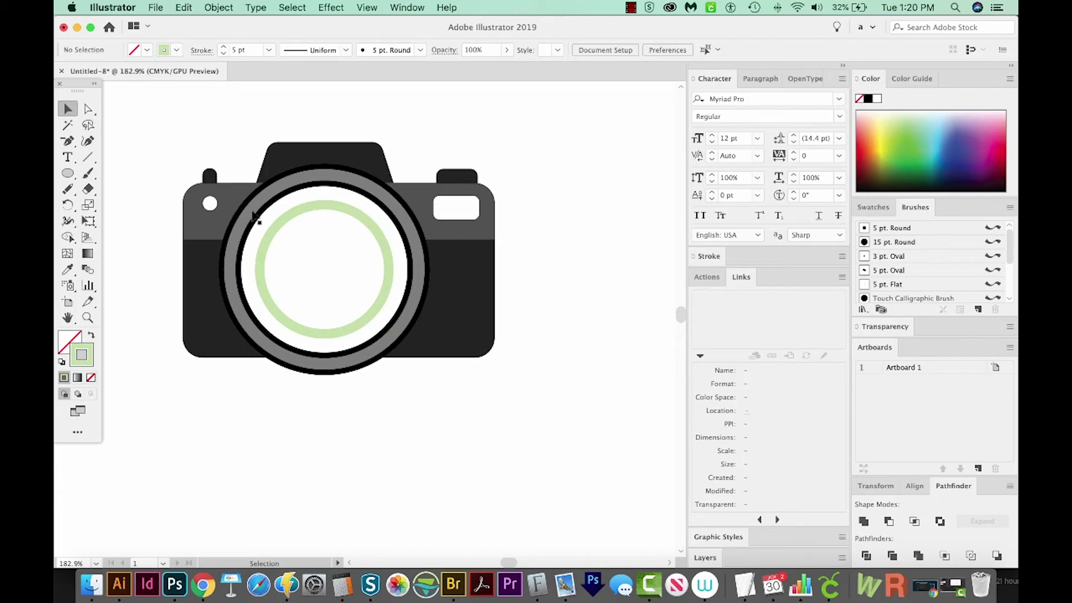
# - Delete two opposite quarter segments of the green ring, keeping the upper-left and lower-right arcs
pyautogui.press('a')
pyautogui.click(281, 231)
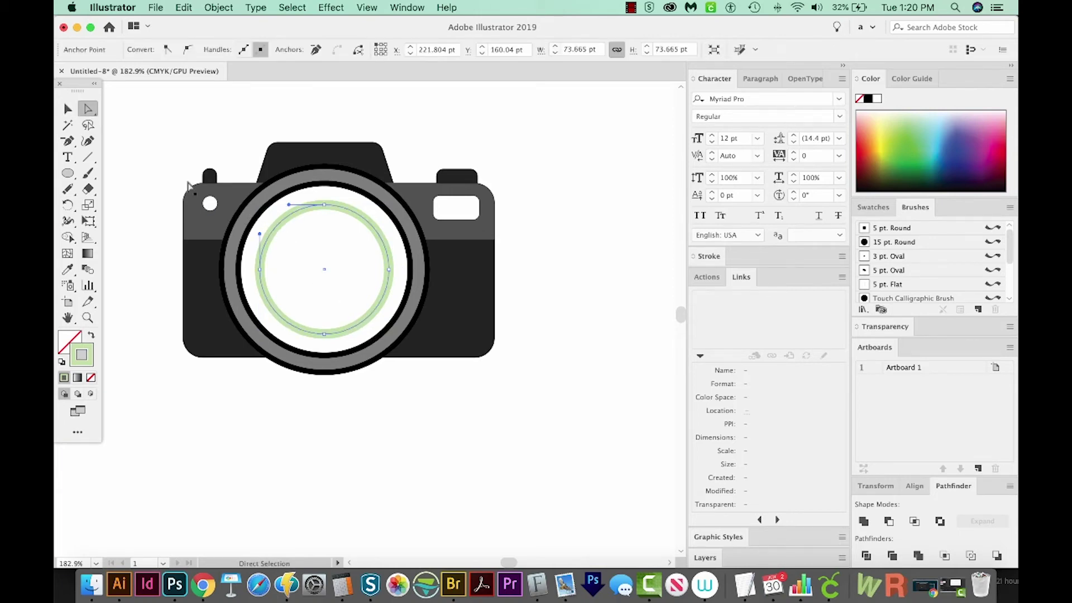
pyautogui.click(171, 127)
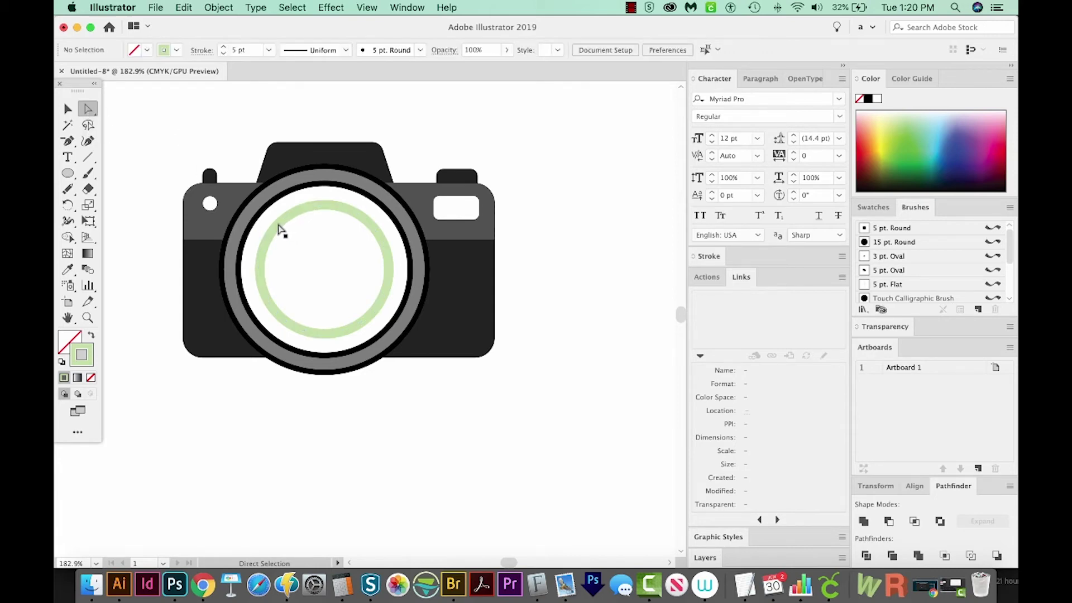
pyautogui.click(278, 229)
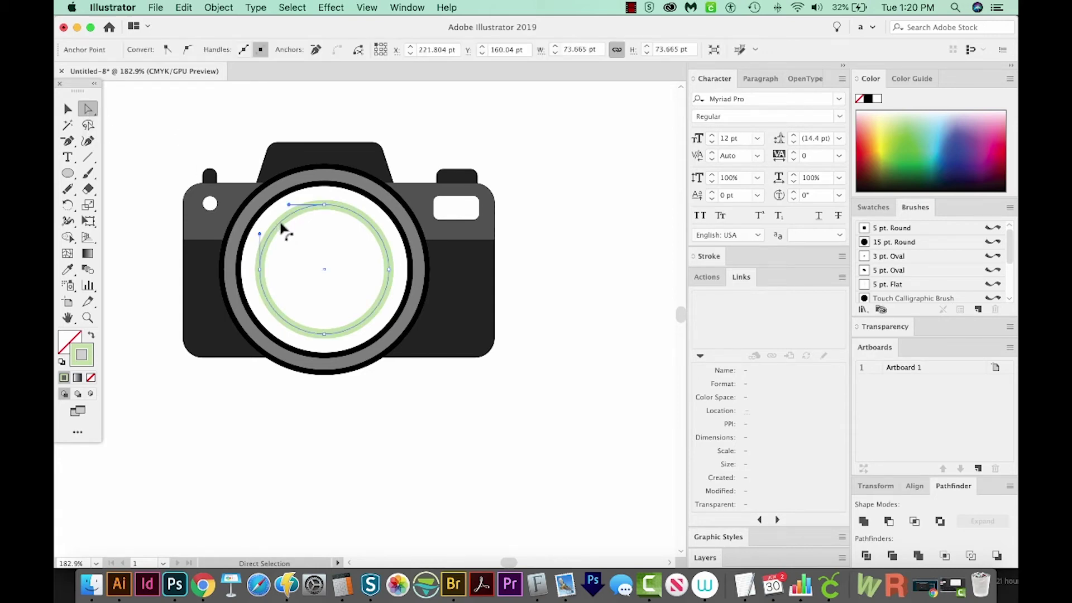
pyautogui.click(369, 320)
pyautogui.press('super')
pyautogui.press('BackSpace')
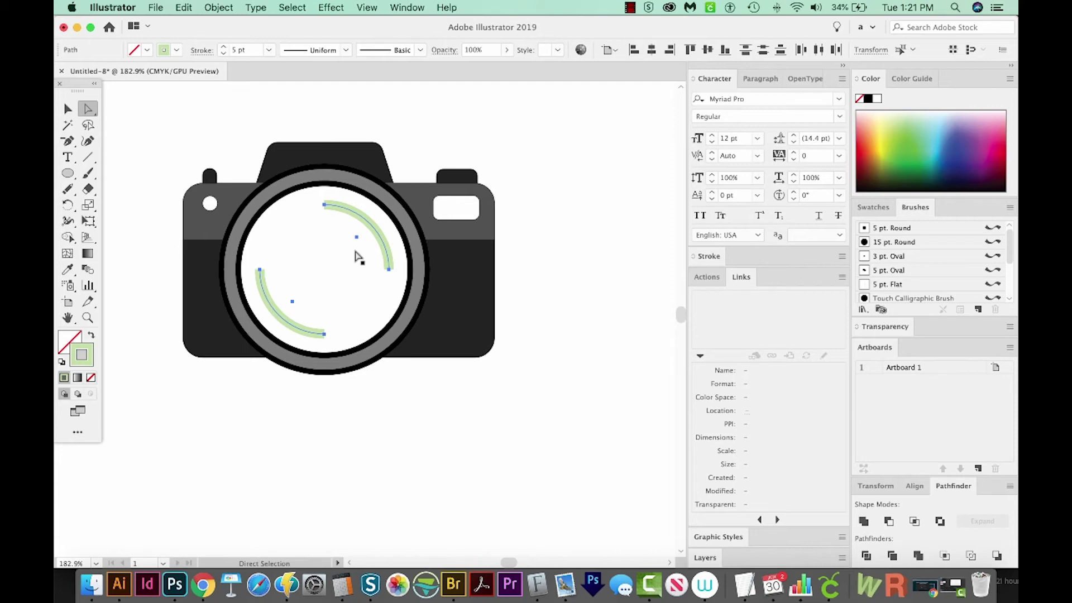
pyautogui.press('Delete')
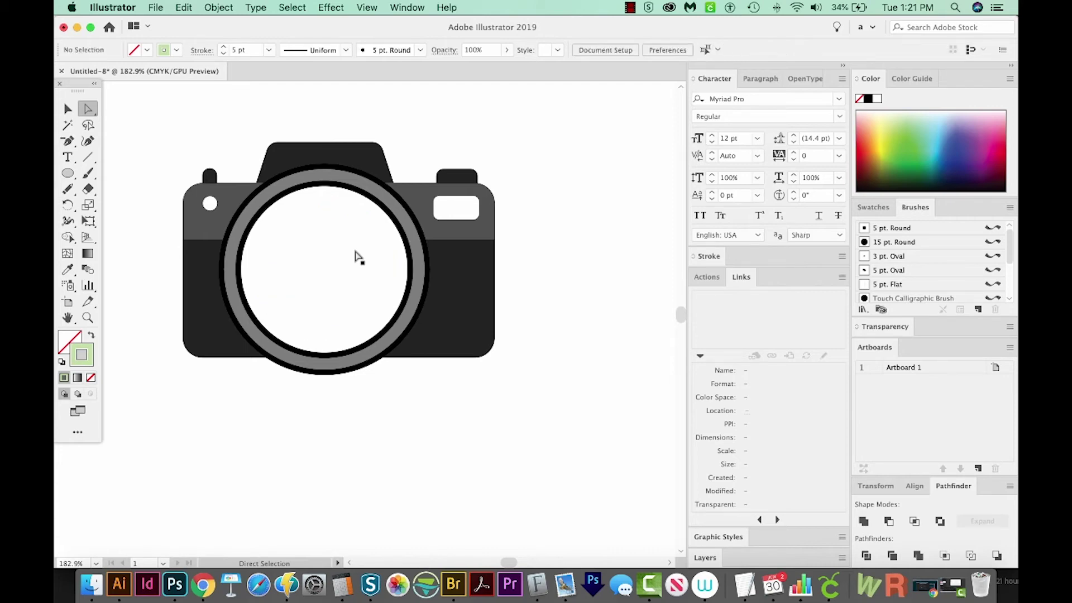
pyautogui.press('super+z')
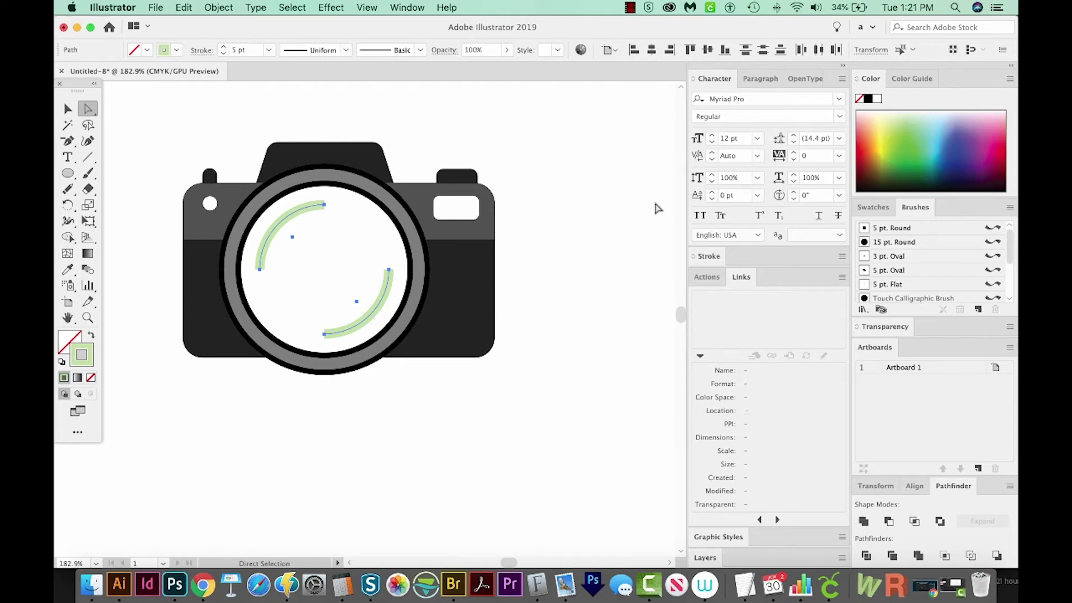
# - Give the two green arcs round caps and round corner joins, and deselect them
pyautogui.click(707, 257)
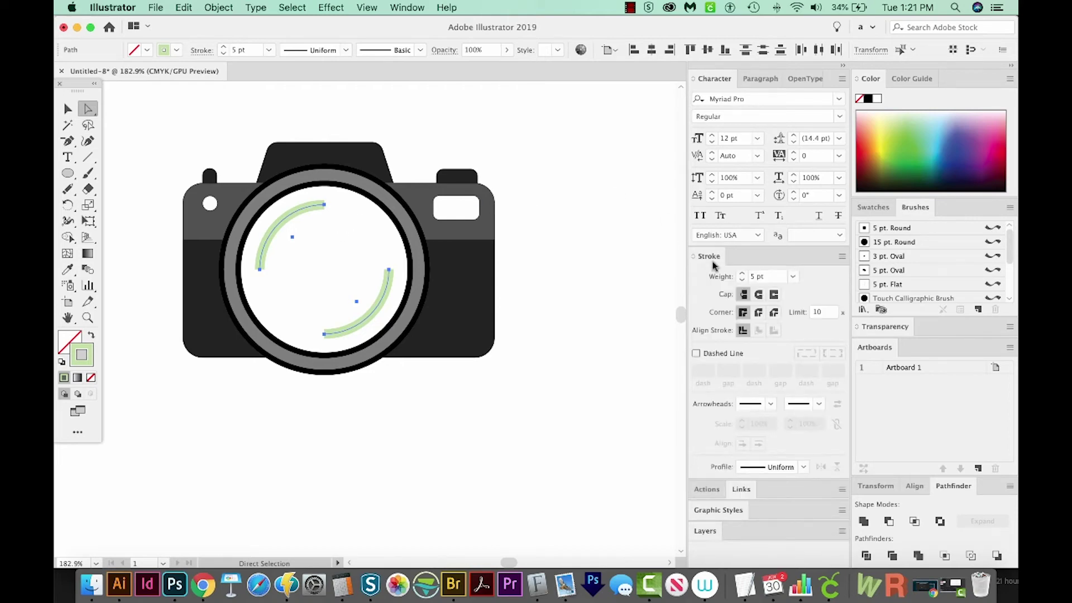
pyautogui.click(758, 294)
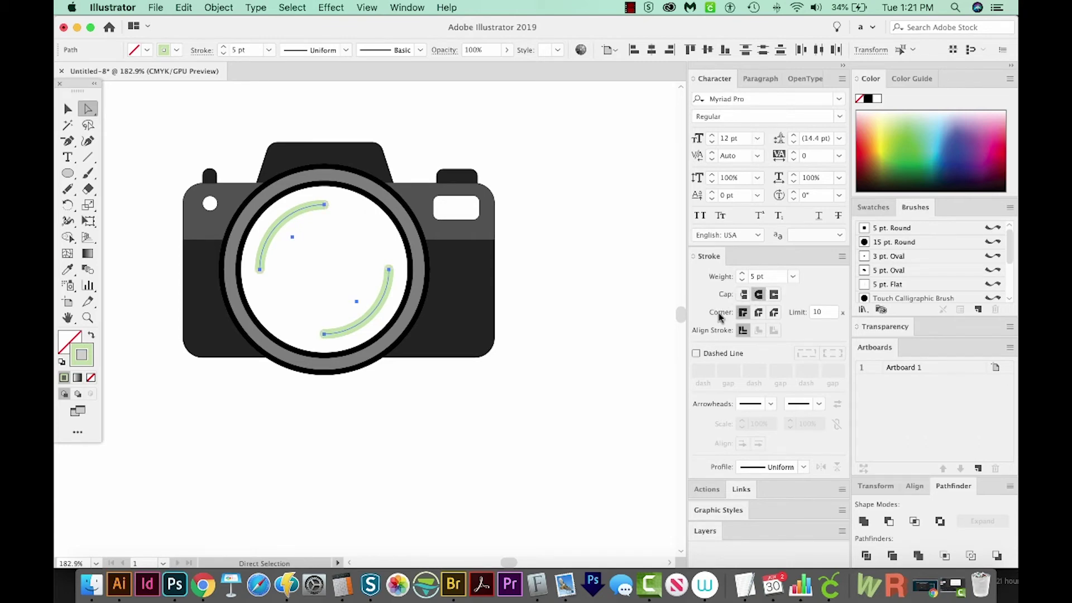
pyautogui.click(757, 313)
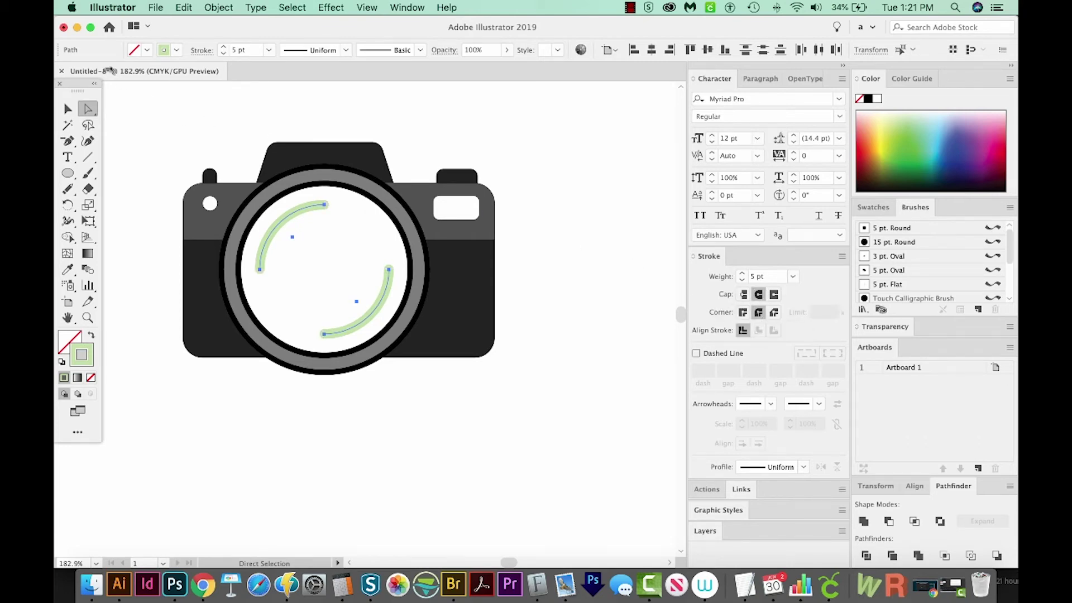
pyautogui.click(68, 109)
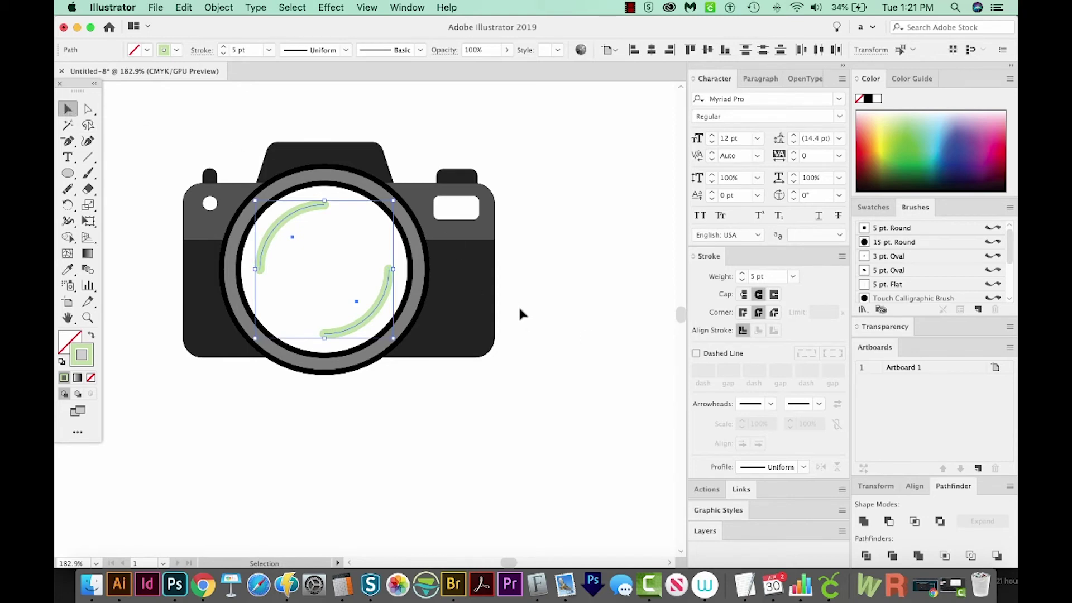
pyautogui.click(619, 360)
# - Draw a large circle from the lens centre enclosing the whole camera, and nudge it slightly left and up
pyautogui.press('super+minus')
pyautogui.press('super+minus')
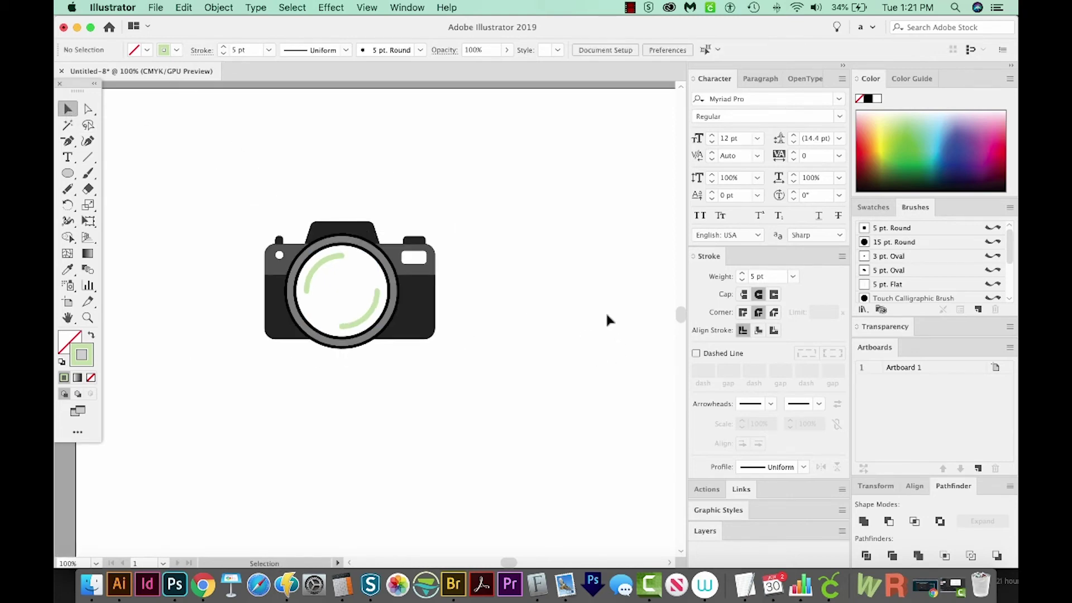
pyautogui.press('super+1')
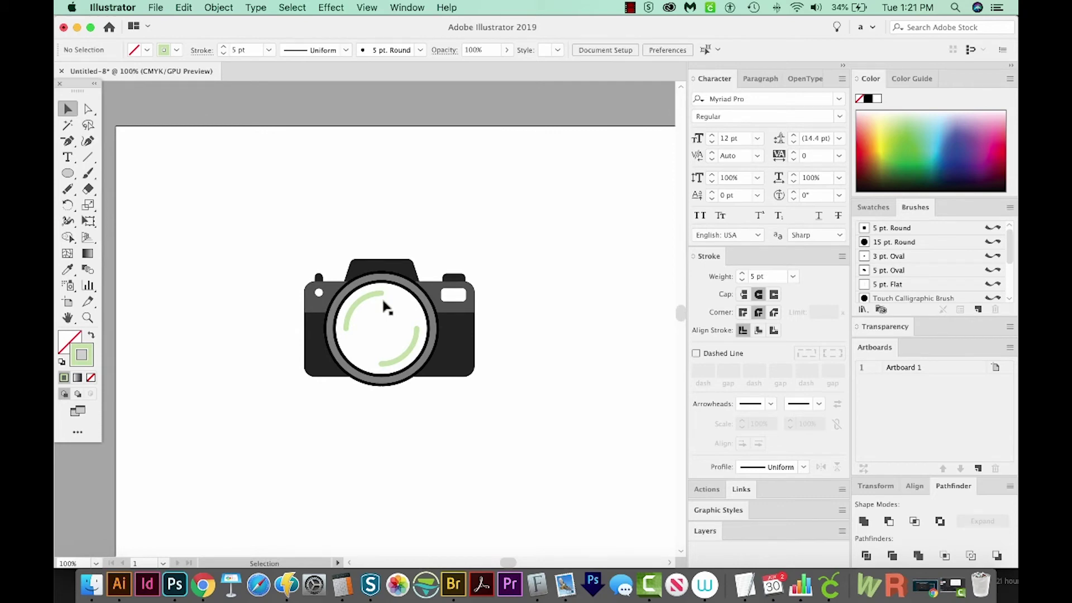
pyautogui.press('l')
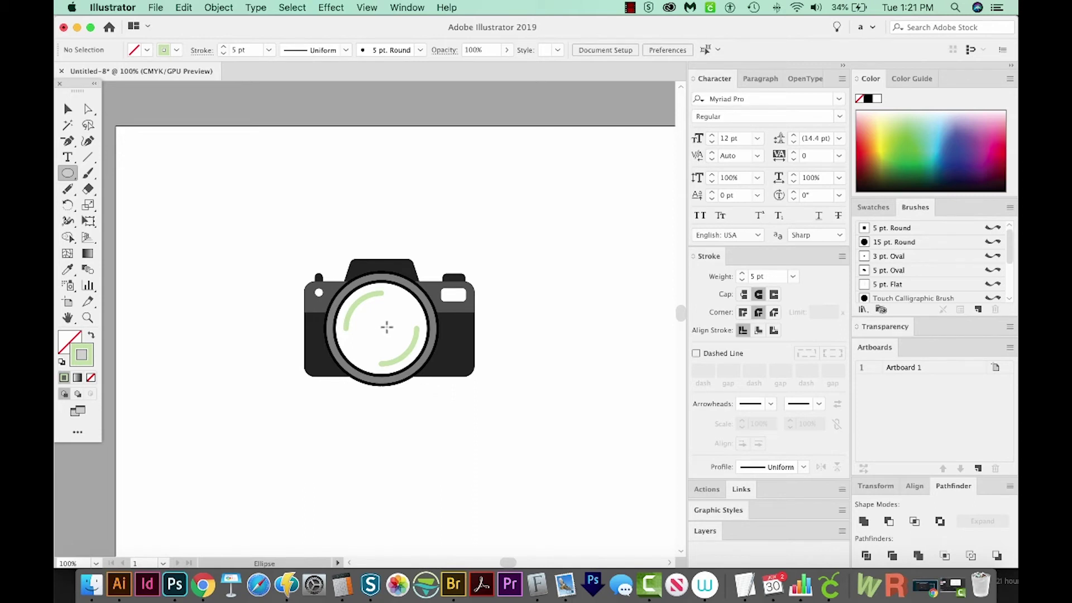
pyautogui.moveTo(387, 326)
pyautogui.mouseDown()
pyautogui.moveTo(435, 375)
pyautogui.moveTo(535, 443)
pyautogui.mouseUp()
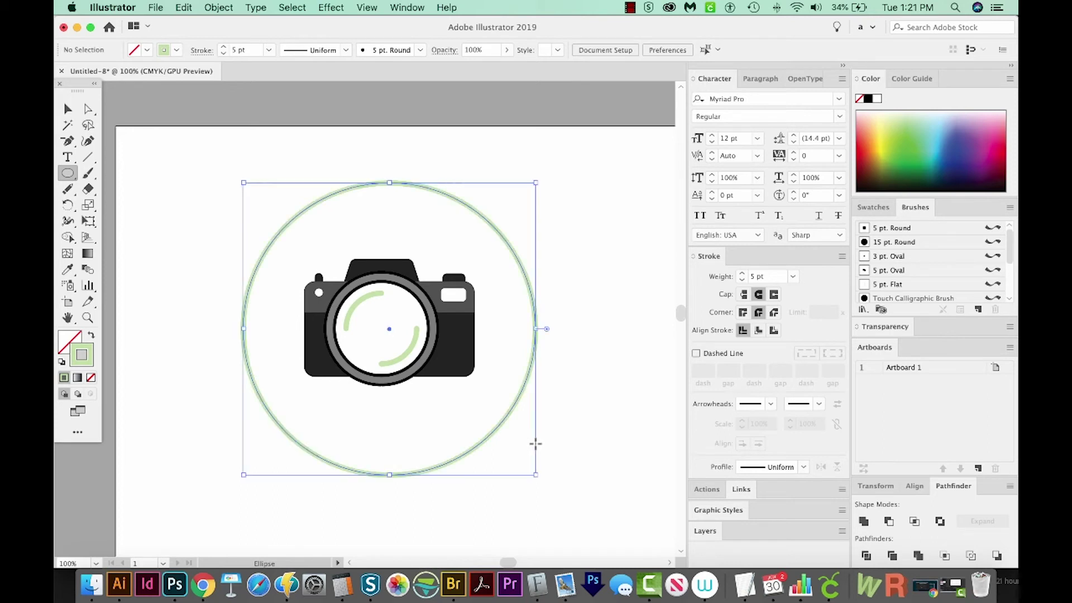
pyautogui.press('Left')
pyautogui.press('Left')
pyautogui.press('Left')
pyautogui.press('Up')
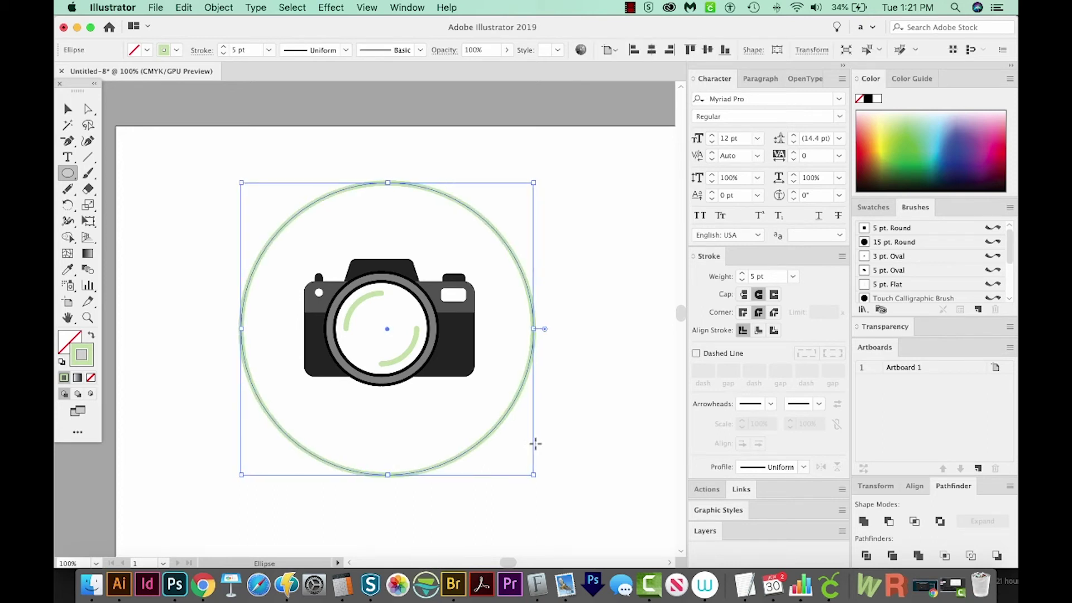
pyautogui.press('Up')
pyautogui.press('Up')
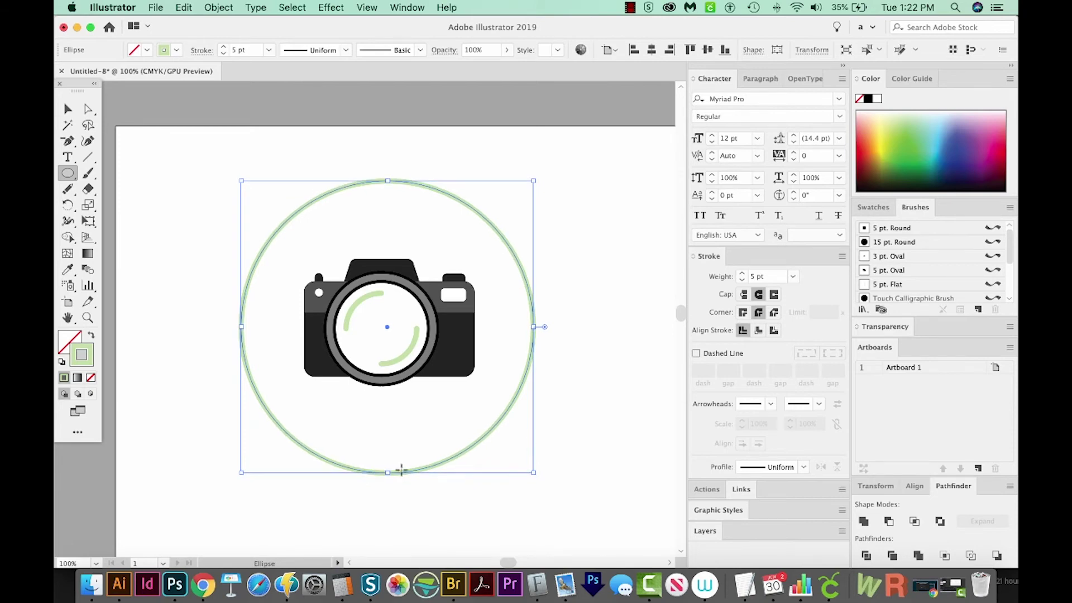
# - Send the large circle behind the camera with a golden yellow fill and no stroke
pyautogui.hotkey('shift', 'x')
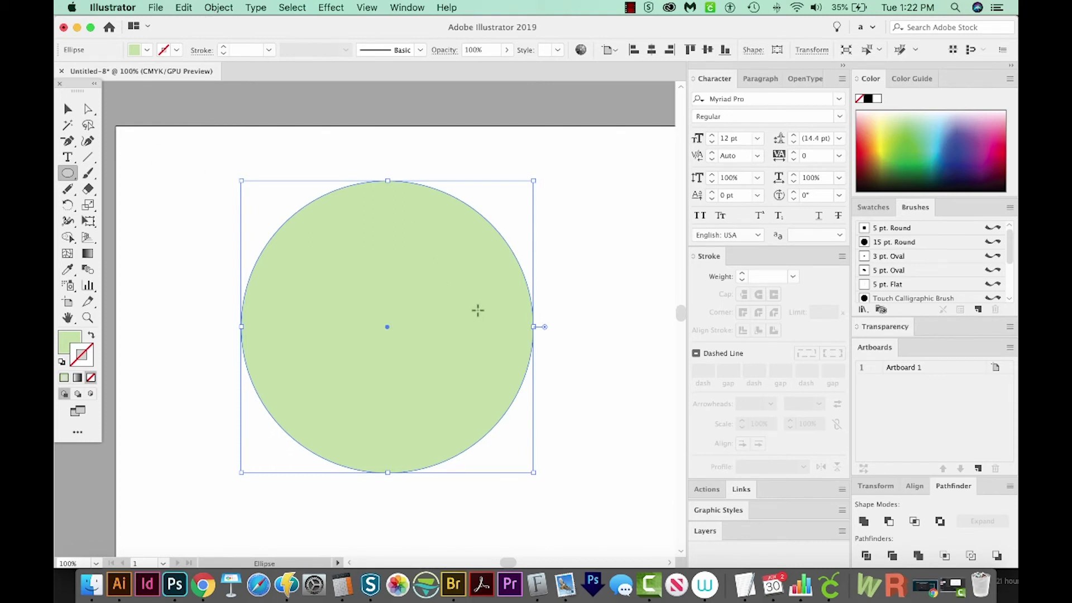
pyautogui.press('super+shift+bracketleft')
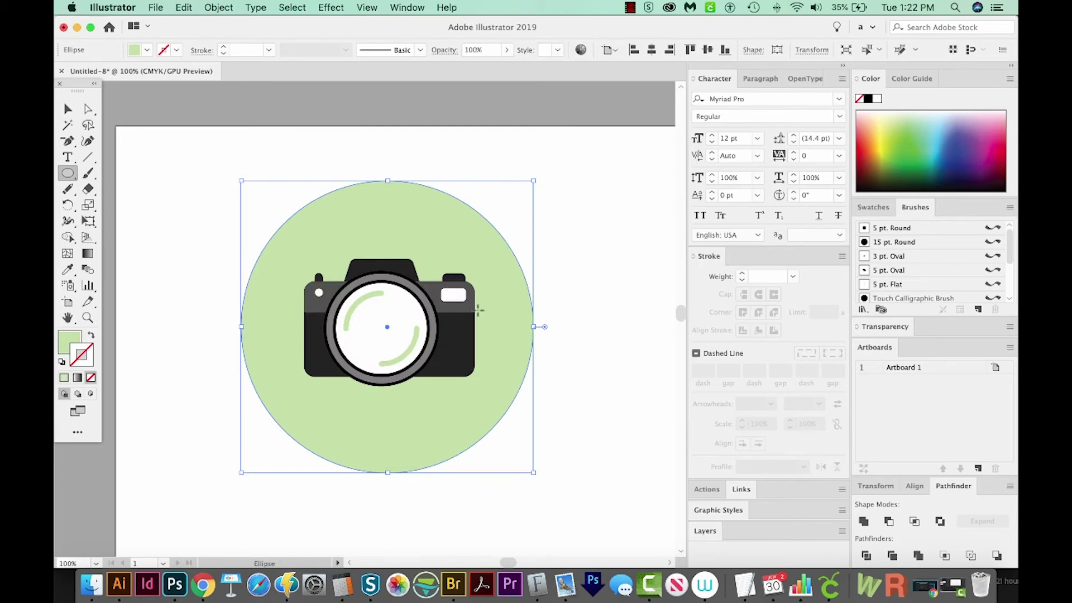
pyautogui.press('x')
pyautogui.click(882, 130)
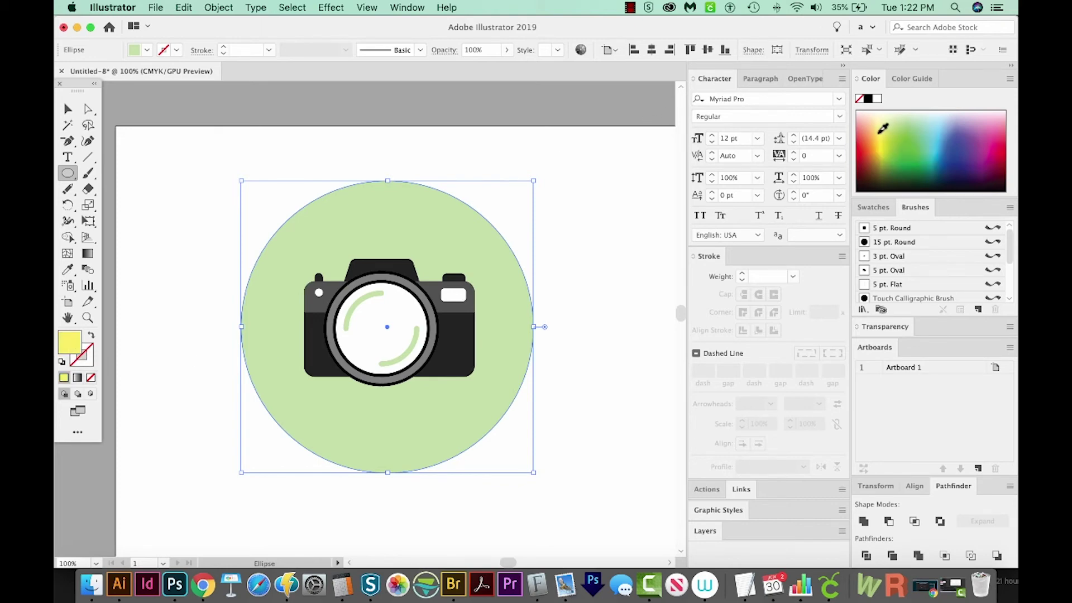
pyautogui.click(879, 137)
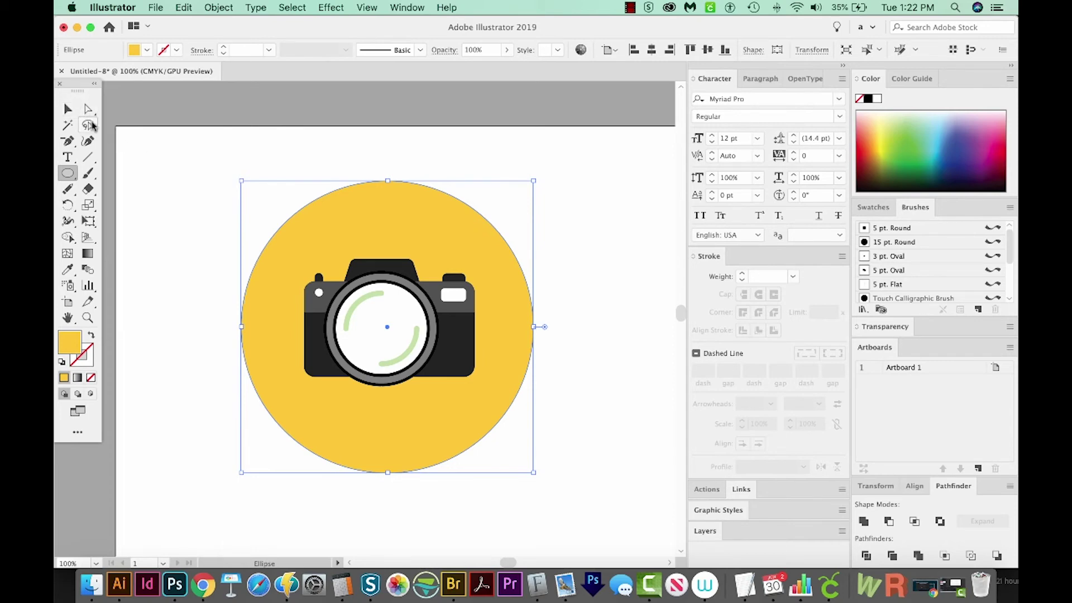
# - Group all the camera parts together, leaving the yellow background circle out of the group
pyautogui.click(67, 109)
pyautogui.click(162, 188)
pyautogui.moveTo(305, 311); pyautogui.dragTo(267, 255)
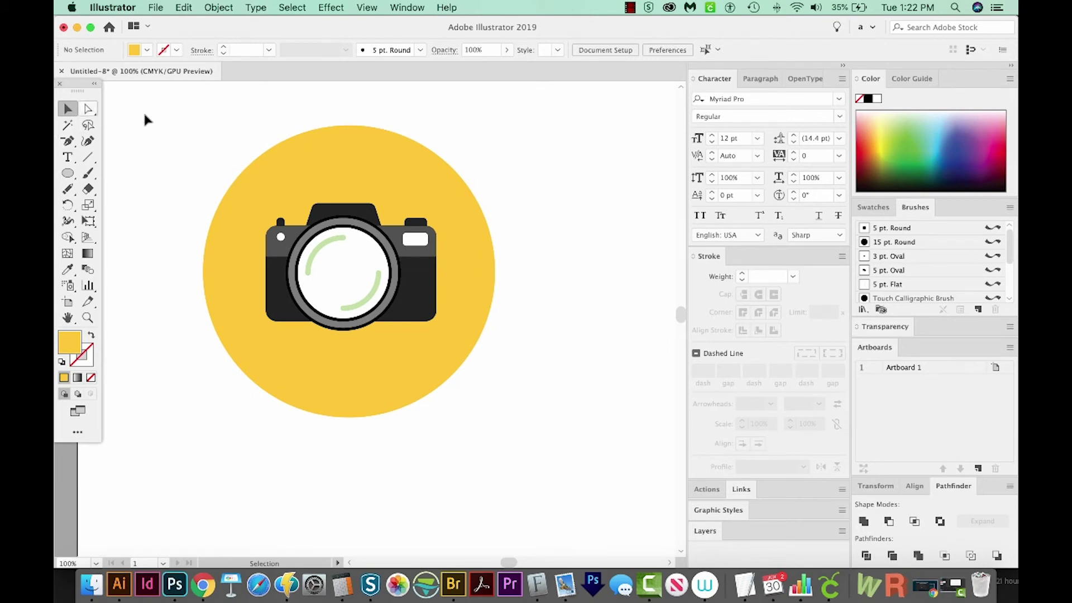
pyautogui.moveTo(561, 134); pyautogui.dragTo(96, 472)
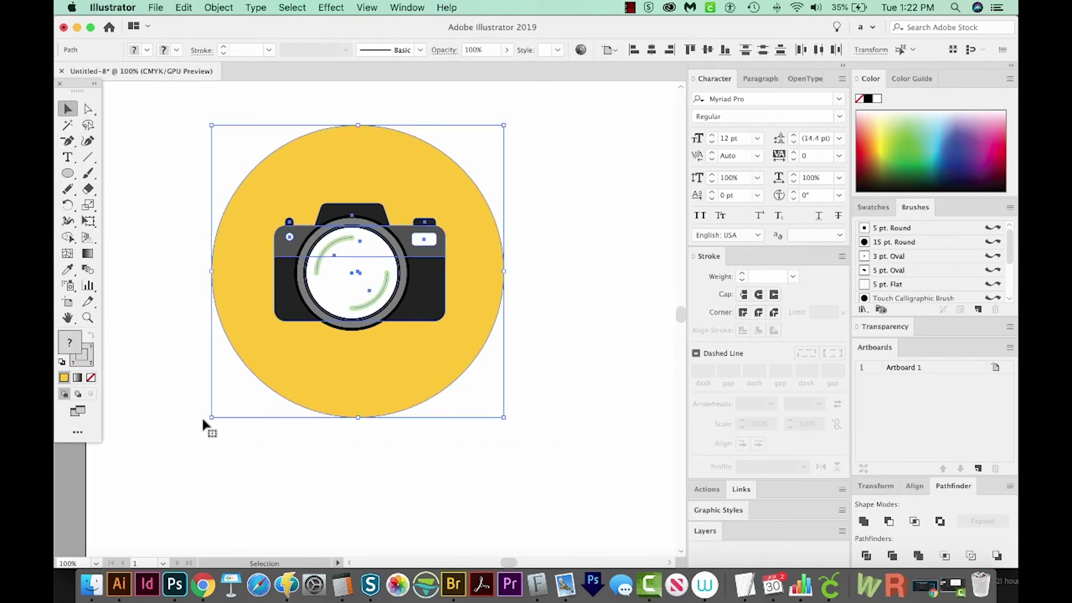
pyautogui.keyDown('shift'); pyautogui.click(483, 270); pyautogui.keyUp('shift')
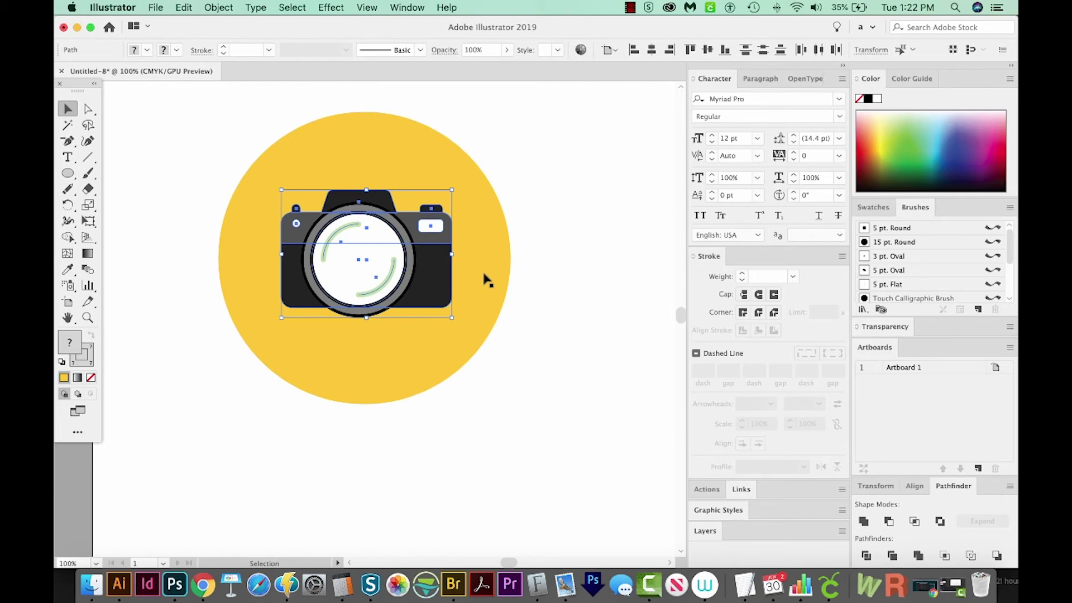
pyautogui.press('super+g')
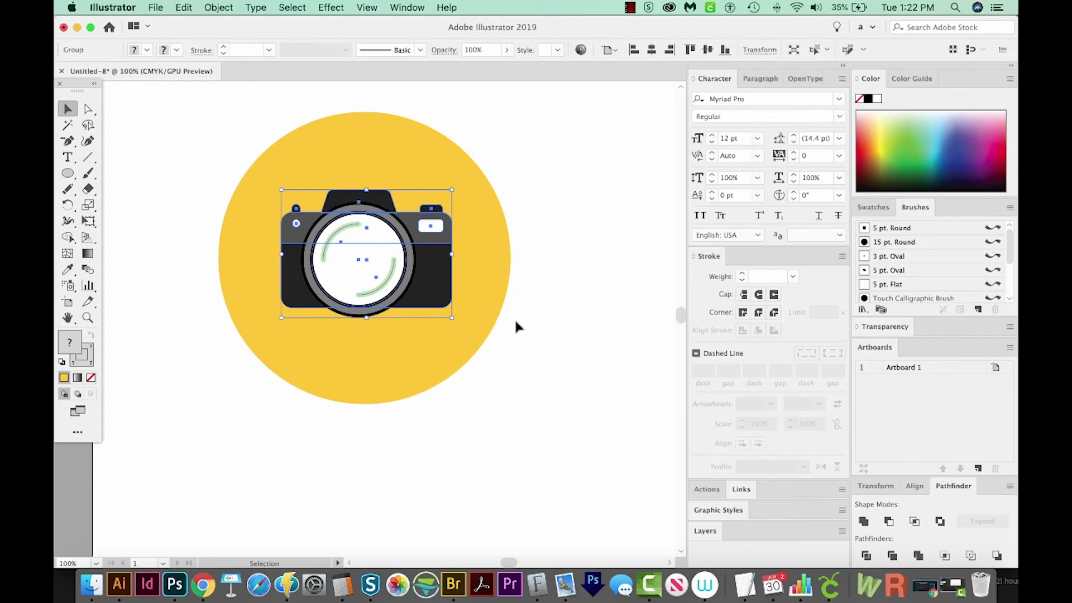
pyautogui.click(534, 376)
pyautogui.moveTo(328, 270); pyautogui.dragTo(472, 218)
pyautogui.press('super+z')
pyautogui.click(545, 383)
pyautogui.scroll(5, 538, 424)
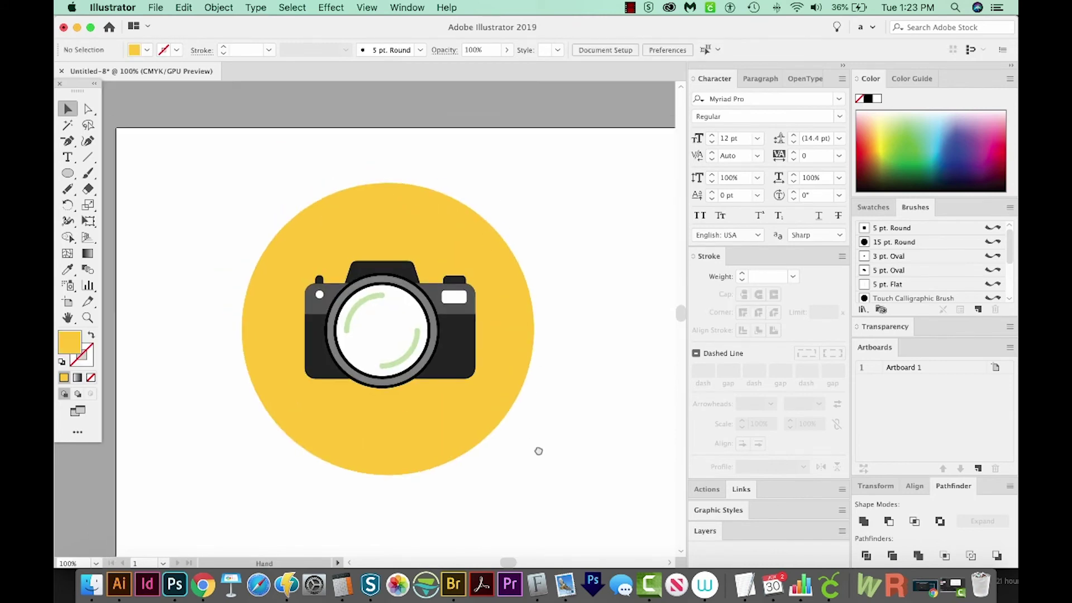
# - Place a copy of the camera group off the artboard, offset 1000 pt horizontally and 0 pt vertically
pyautogui.click(382, 333)
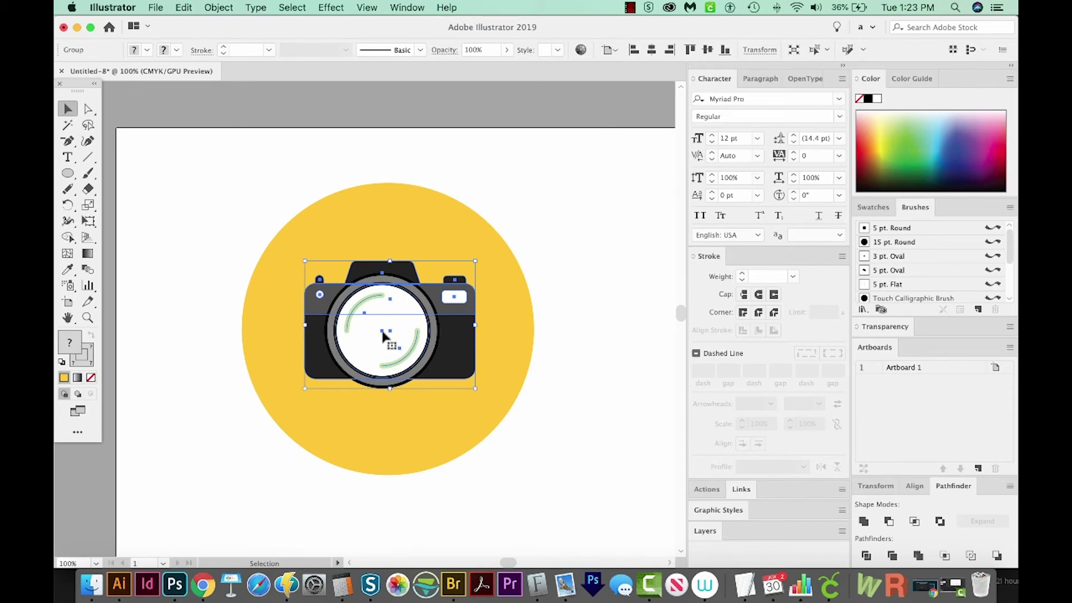
pyautogui.moveTo(383, 333); pyautogui.dragTo(342, 290)
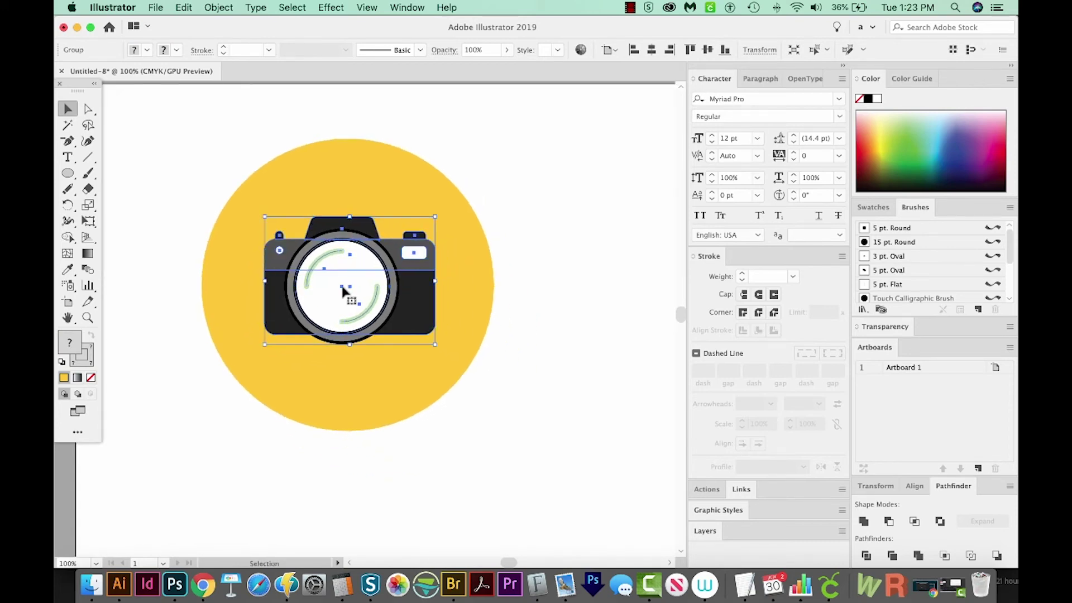
pyautogui.press('a')
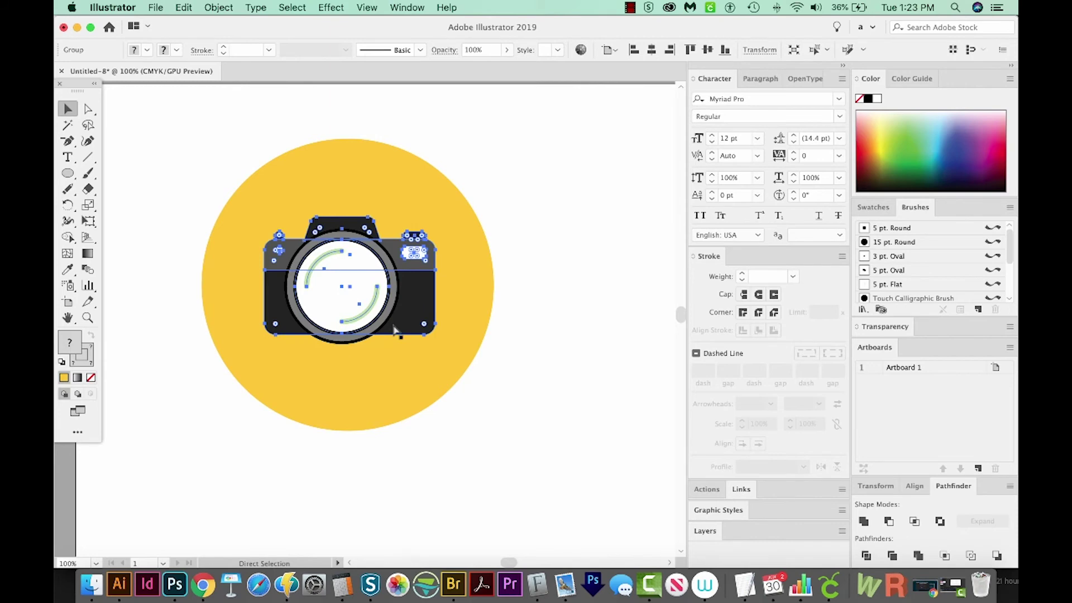
pyautogui.press('v')
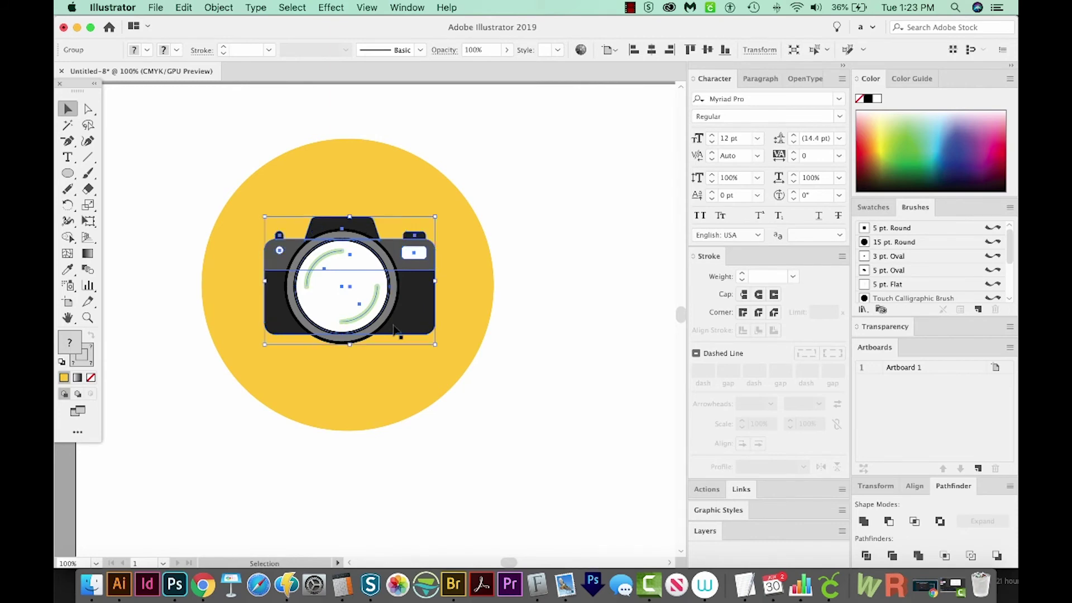
pyautogui.press('super+minus')
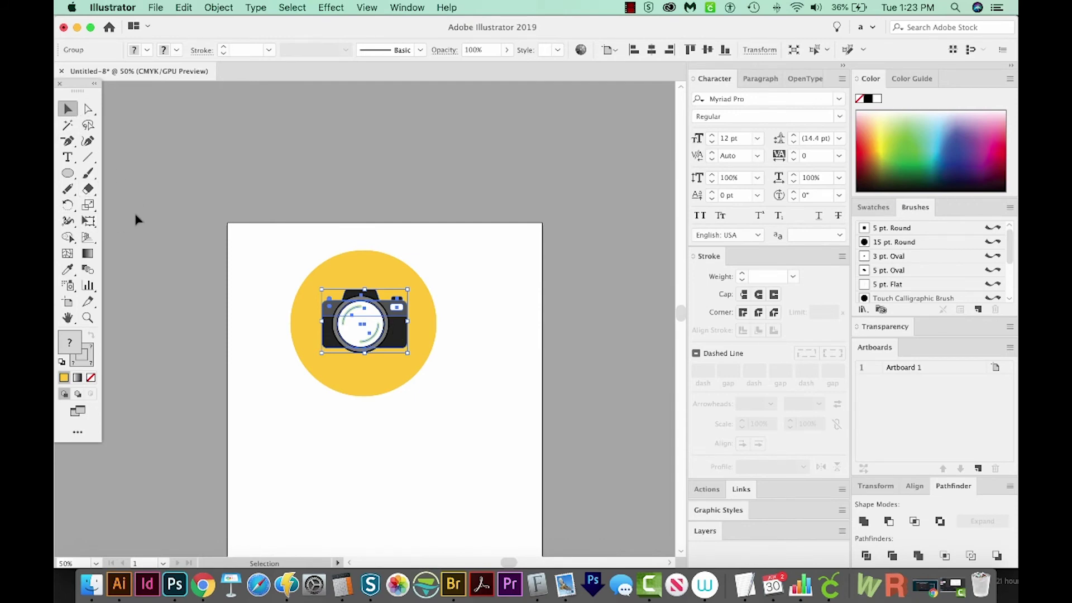
pyautogui.press('Return')
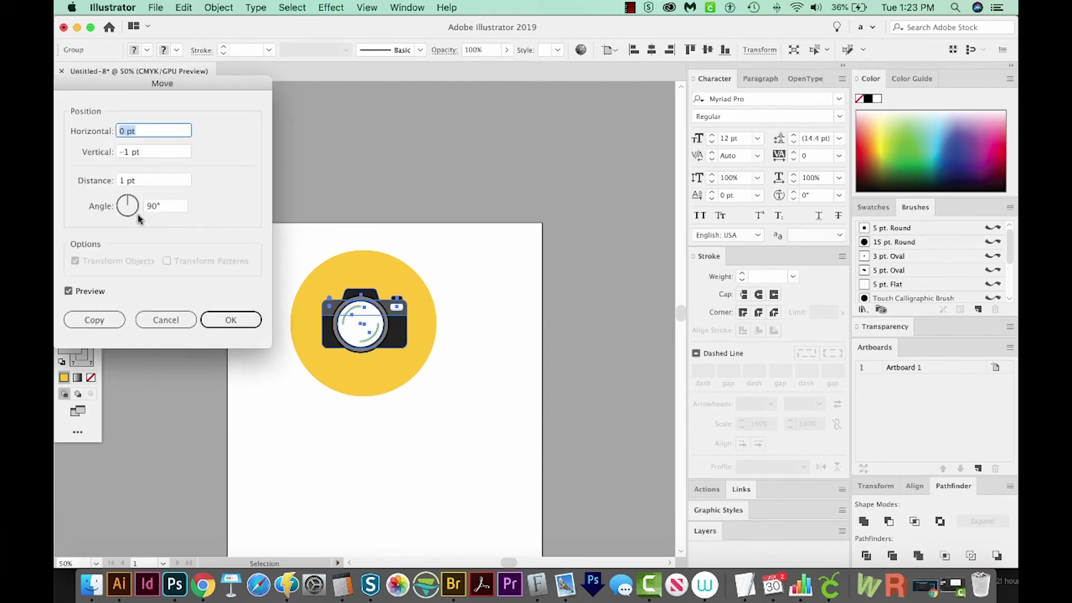
pyautogui.moveTo(134, 84); pyautogui.dragTo(134, 96)
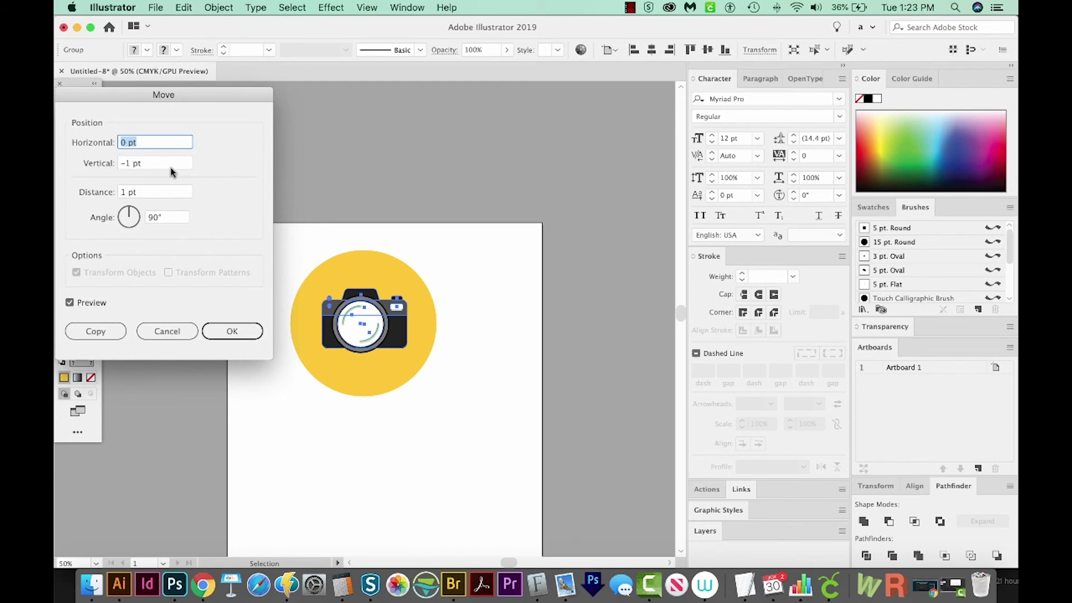
pyautogui.write('1000')
pyautogui.press('Tab')
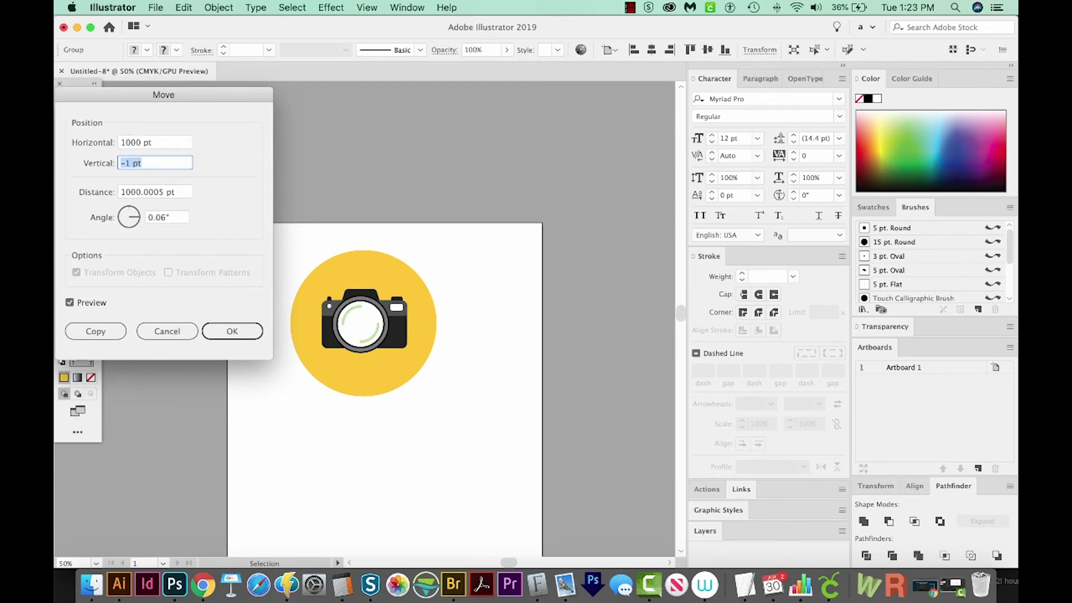
pyautogui.write('0')
pyautogui.press('Return')
# - Expand the appearance of the copied camera group, and expand its fills and strokes into shapes
pyautogui.moveTo(622, 323)
pyautogui.mouseDown()
pyautogui.moveTo(531, 307)
pyautogui.moveTo(507, 327)
pyautogui.mouseUp()
pyautogui.moveTo(634, 352); pyautogui.dragTo(510, 350)
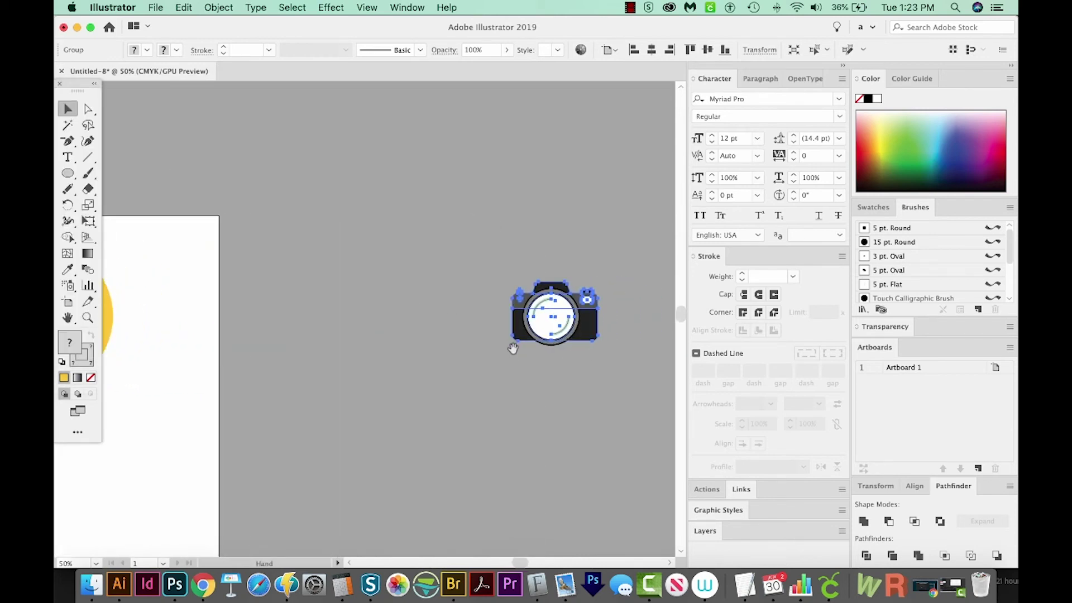
pyautogui.moveTo(263, 376); pyautogui.dragTo(372, 377)
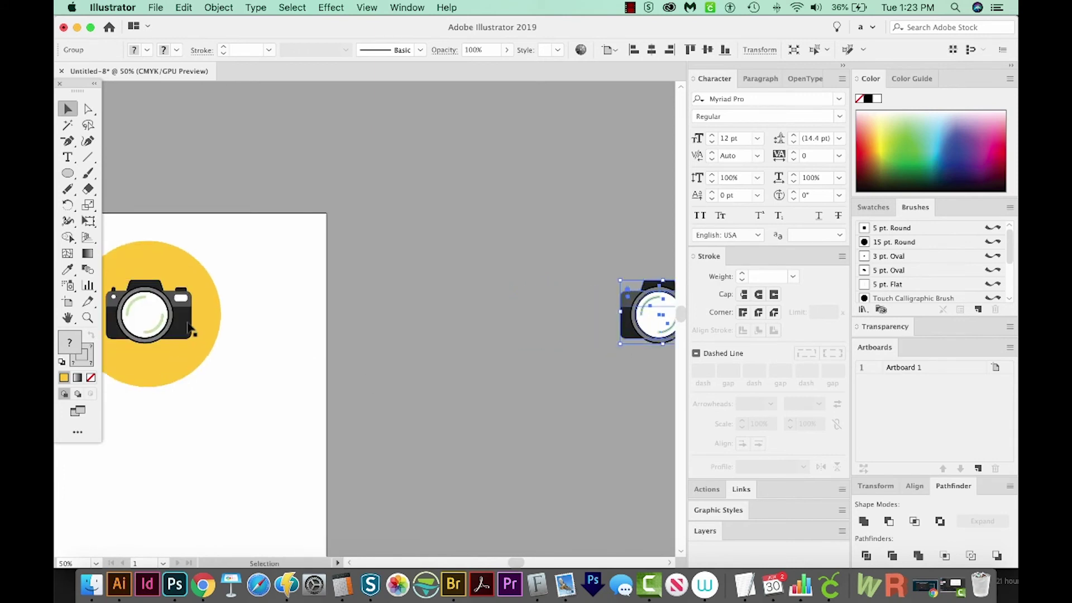
pyautogui.hscroll(5, 391, 377)
pyautogui.moveTo(603, 383); pyautogui.dragTo(572, 378)
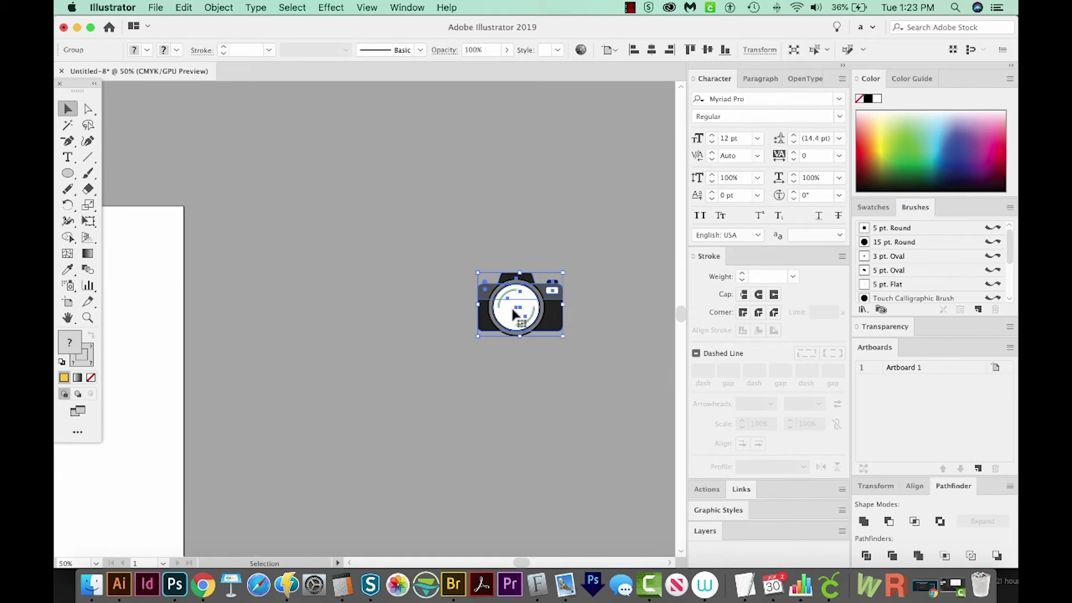
pyautogui.click(219, 8)
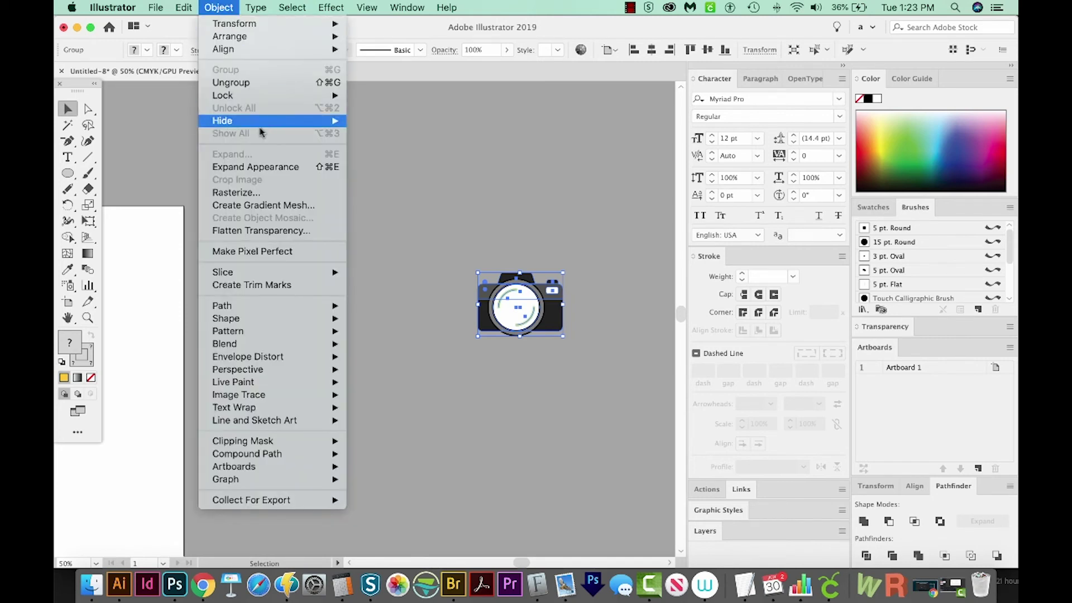
pyautogui.click(265, 167)
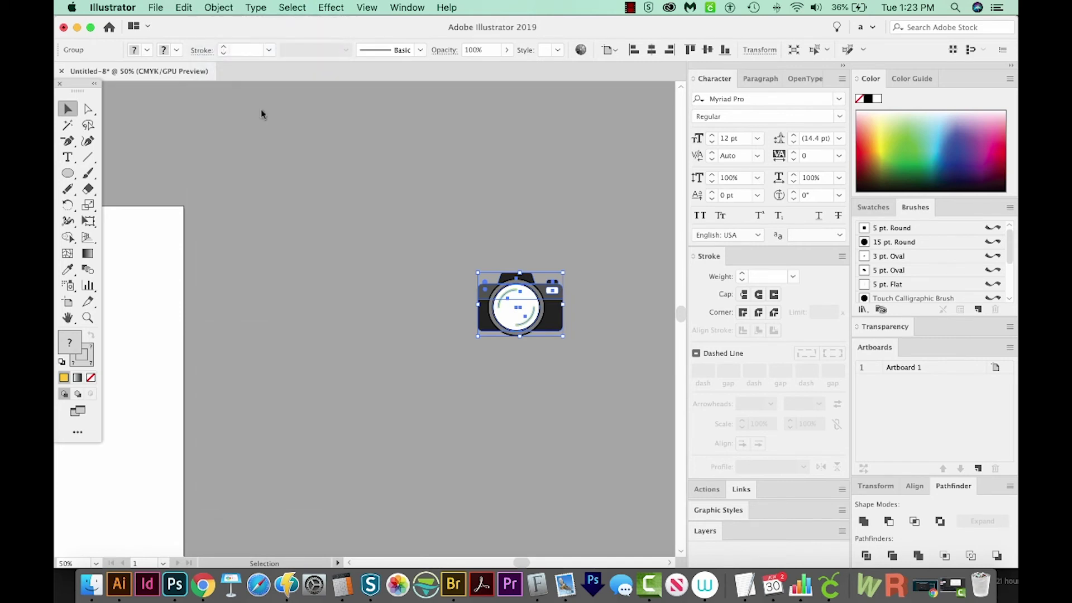
pyautogui.click(221, 9)
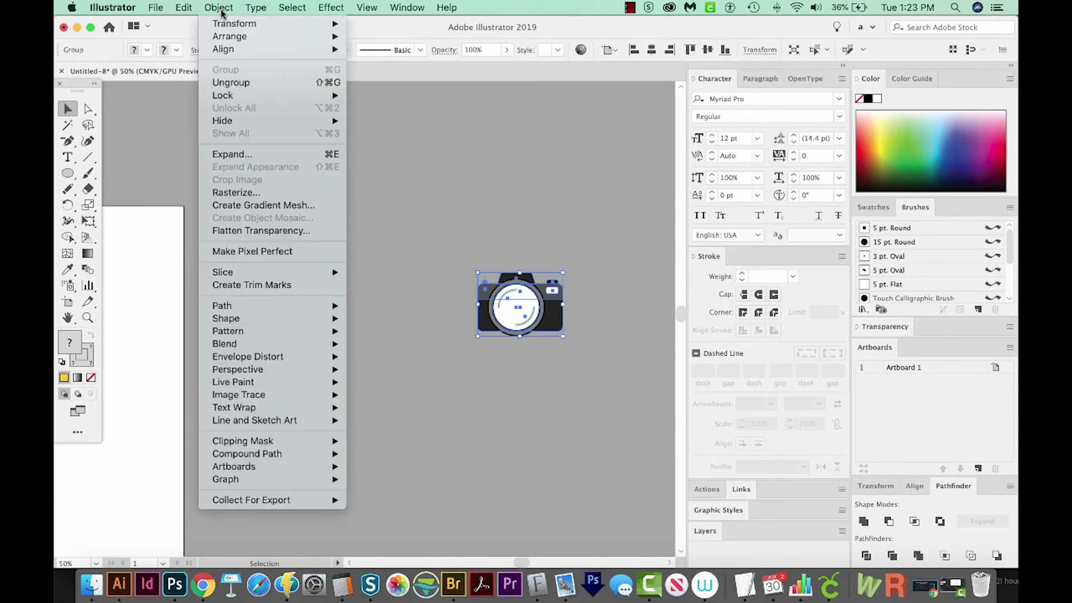
pyautogui.click(275, 156)
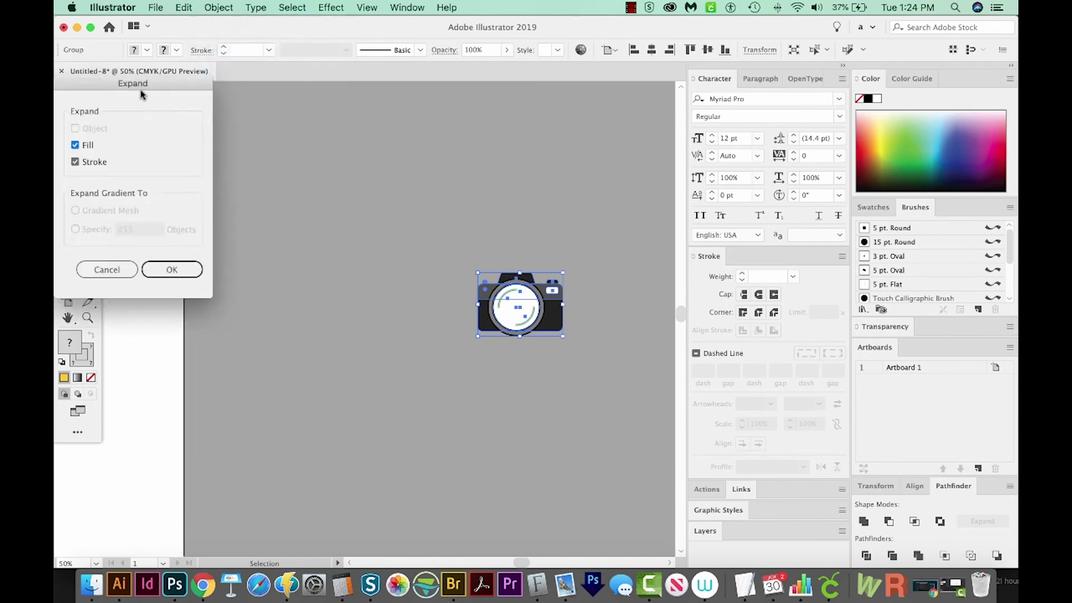
pyautogui.click(168, 270)
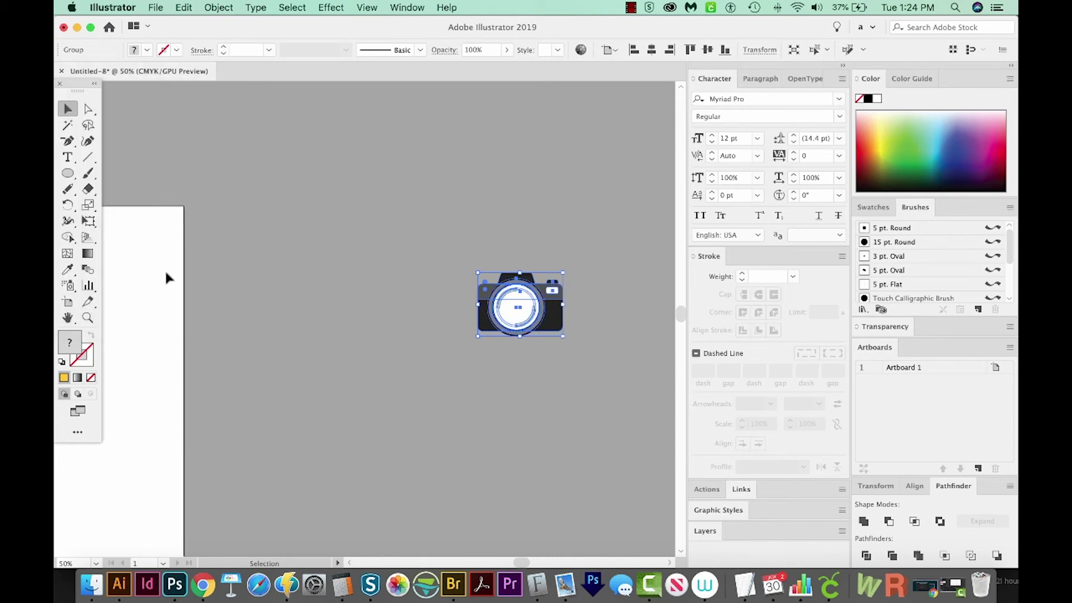
# - Unite all shapes of the expanded camera copy into a single silhouette
pyautogui.press('z')
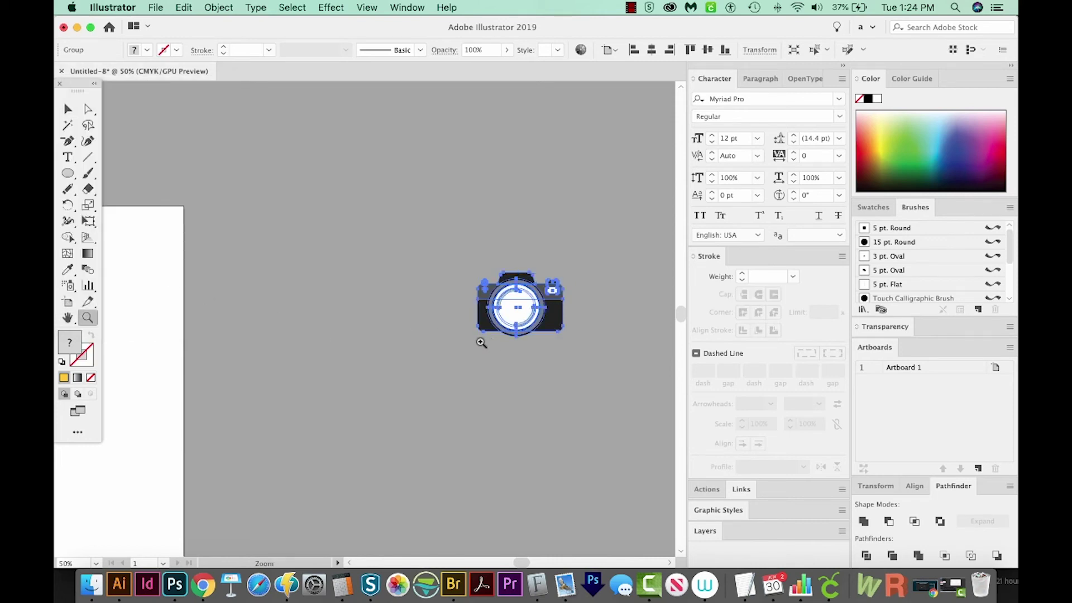
pyautogui.moveTo(455, 363); pyautogui.dragTo(617, 246)
pyautogui.moveTo(481, 393); pyautogui.dragTo(517, 360)
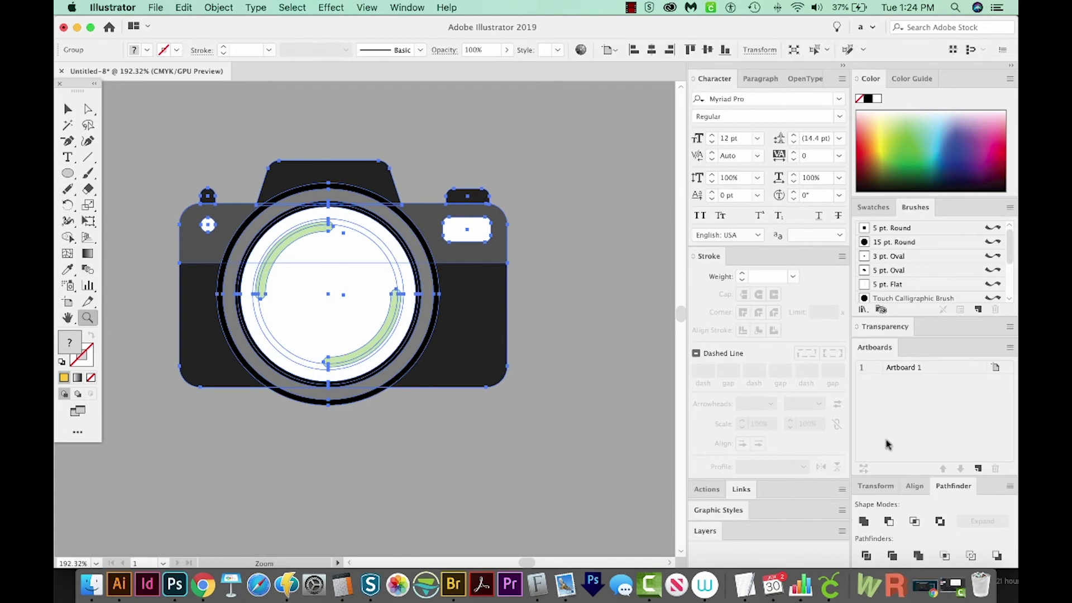
pyautogui.click(863, 521)
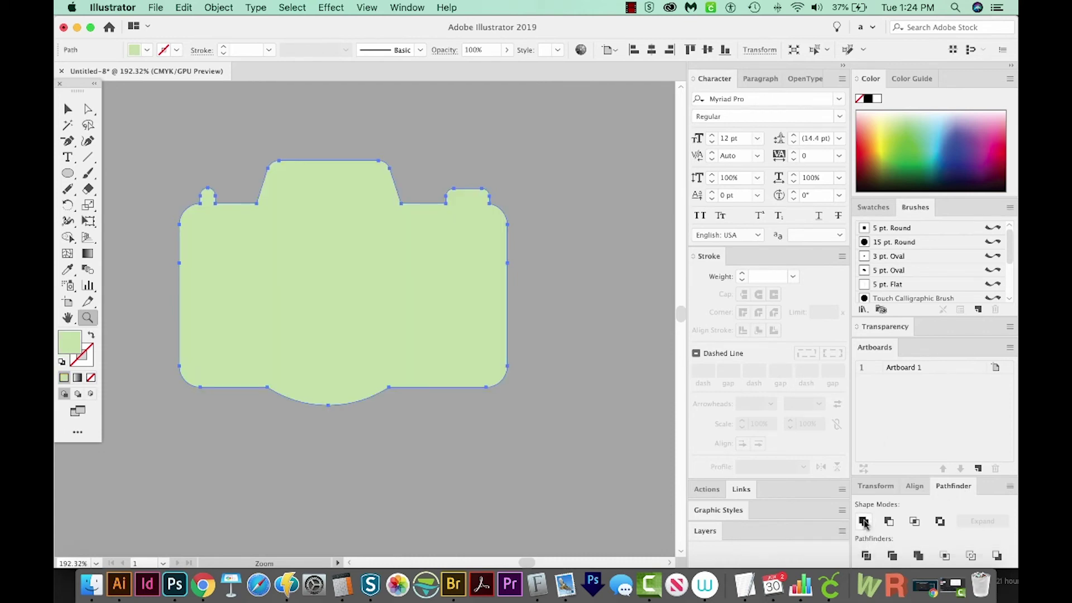
# - Duplicate the green camera silhouette diagonally down and to the right of the original silhouette
pyautogui.press('super+minus')
pyautogui.press('super+minus')
pyautogui.press('super+minus')
pyautogui.press('super+minus')
pyautogui.press('super+minus')
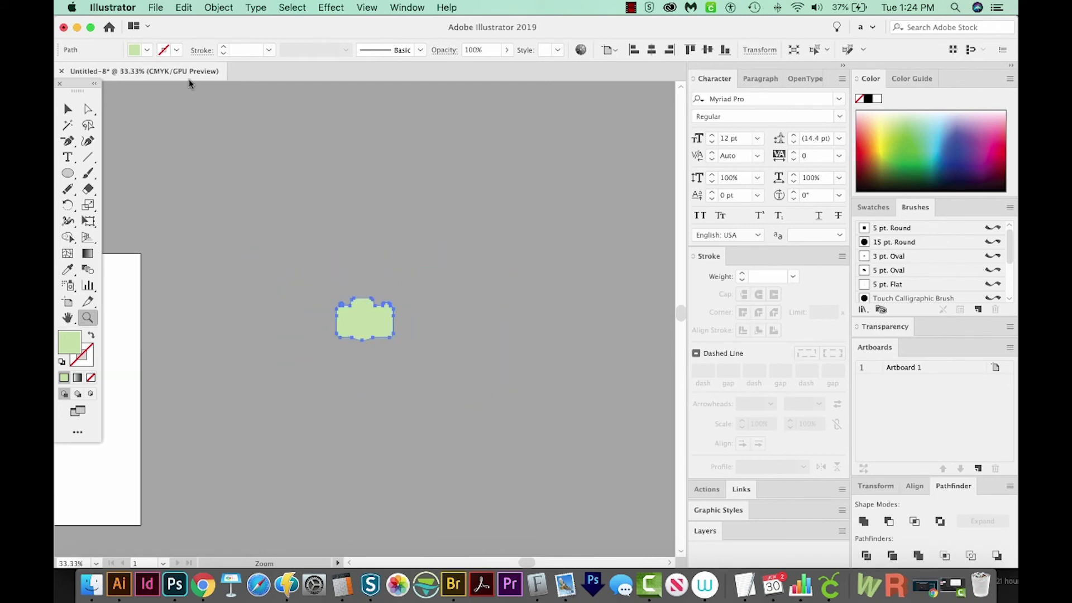
pyautogui.click(68, 109)
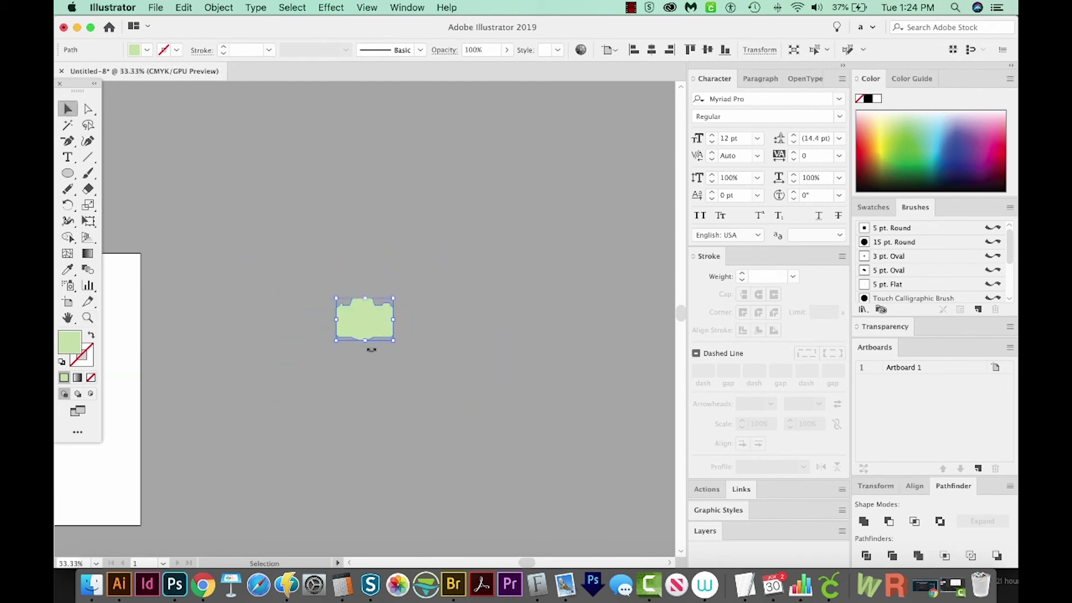
pyautogui.click(424, 352)
pyautogui.scroll(-2, 407, 335)
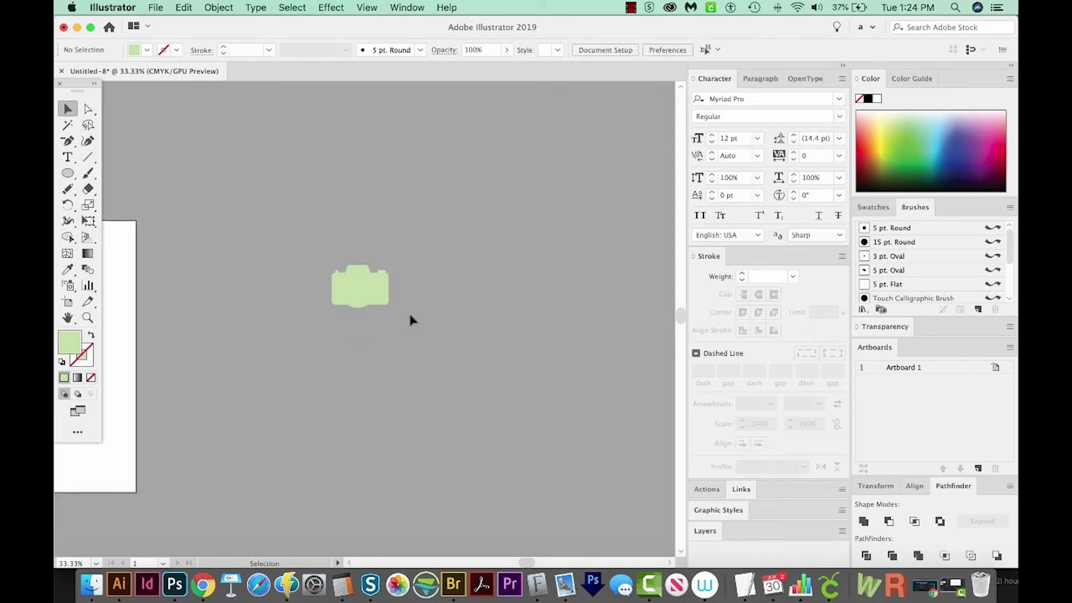
pyautogui.moveTo(392, 353)
pyautogui.mouseDown()
pyautogui.moveTo(514, 352)
pyautogui.moveTo(409, 352)
pyautogui.mouseUp()
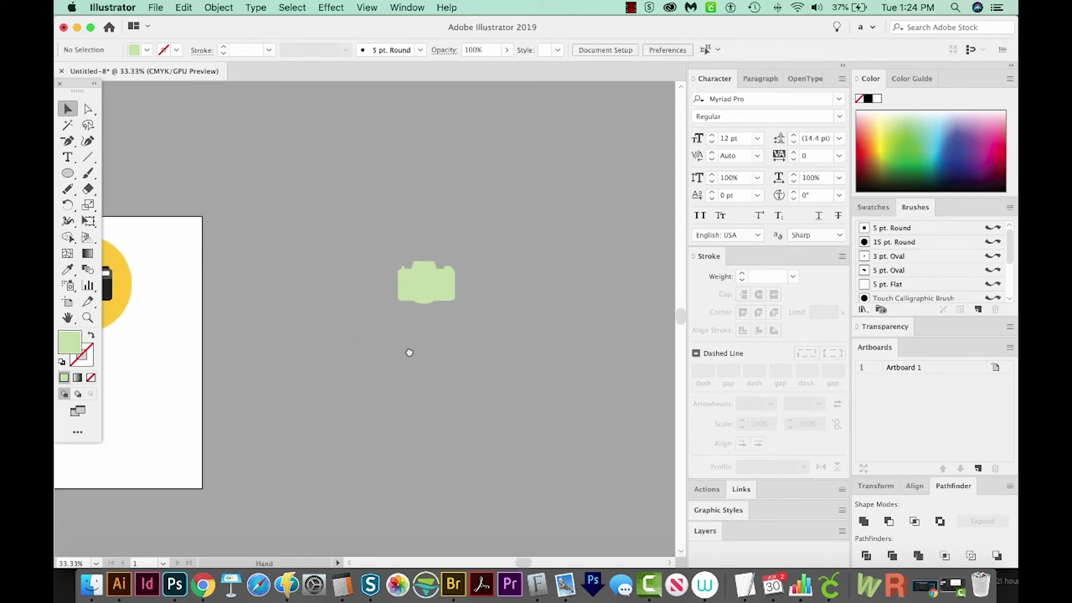
pyautogui.click(424, 295)
pyautogui.press('super')
pyautogui.press('super')
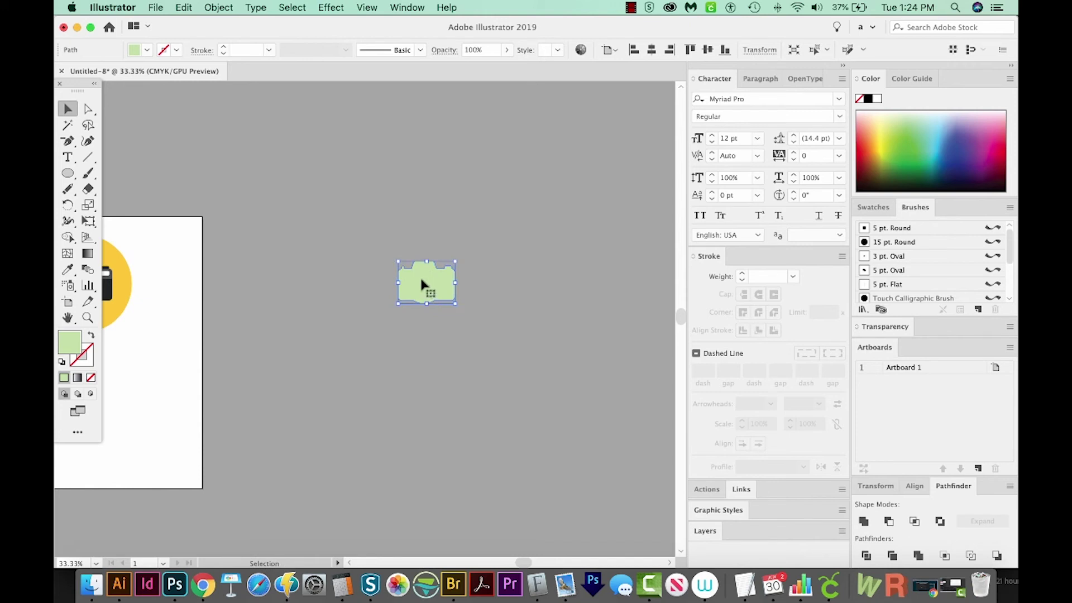
pyautogui.moveTo(423, 285); pyautogui.dragTo(481, 349)
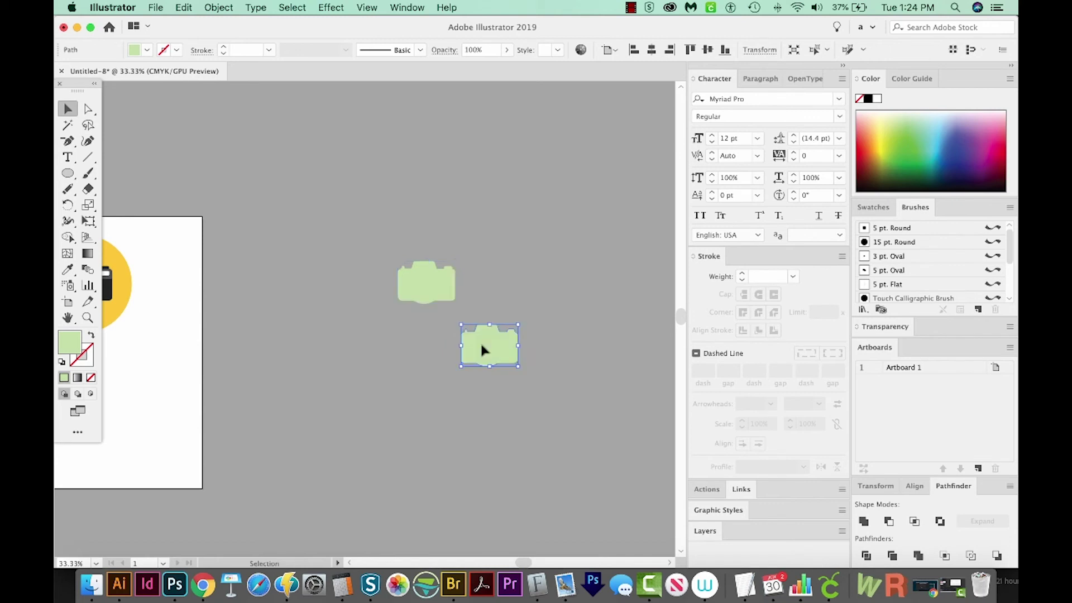
# - Select both green camera silhouettes and set the blend options to 75 specified steps with page-aligned orientation
pyautogui.hscroll(-3, 481, 350)
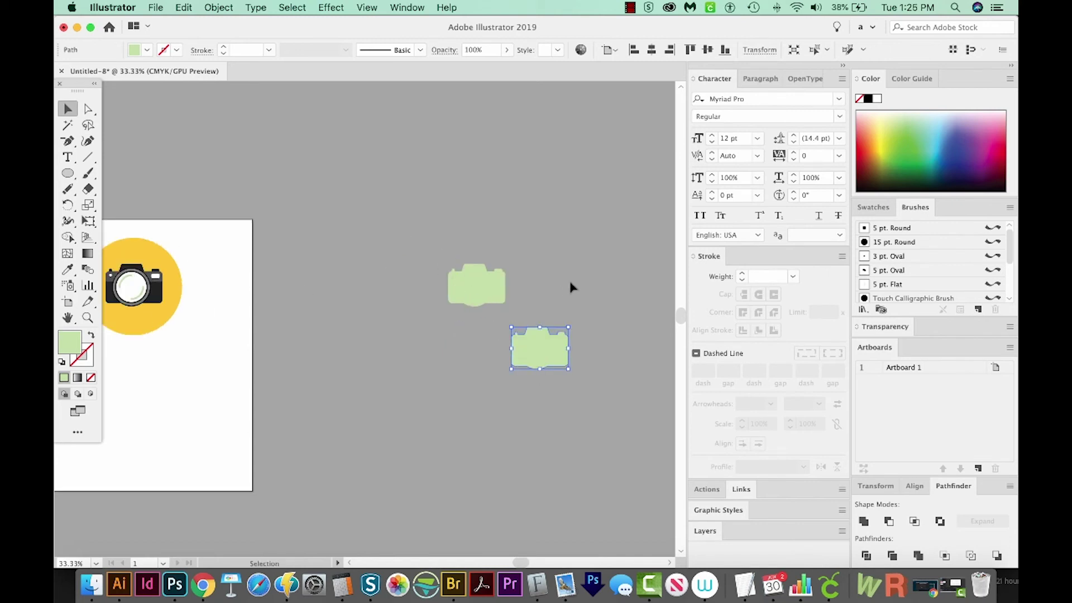
pyautogui.click(594, 263)
pyautogui.moveTo(589, 246); pyautogui.dragTo(440, 385)
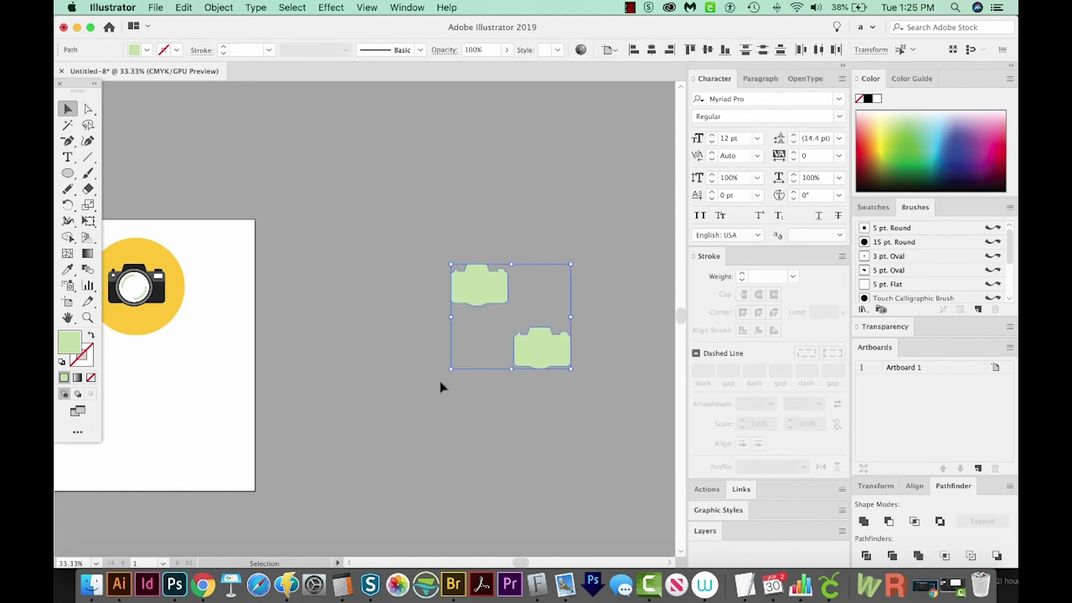
pyautogui.click(208, 9)
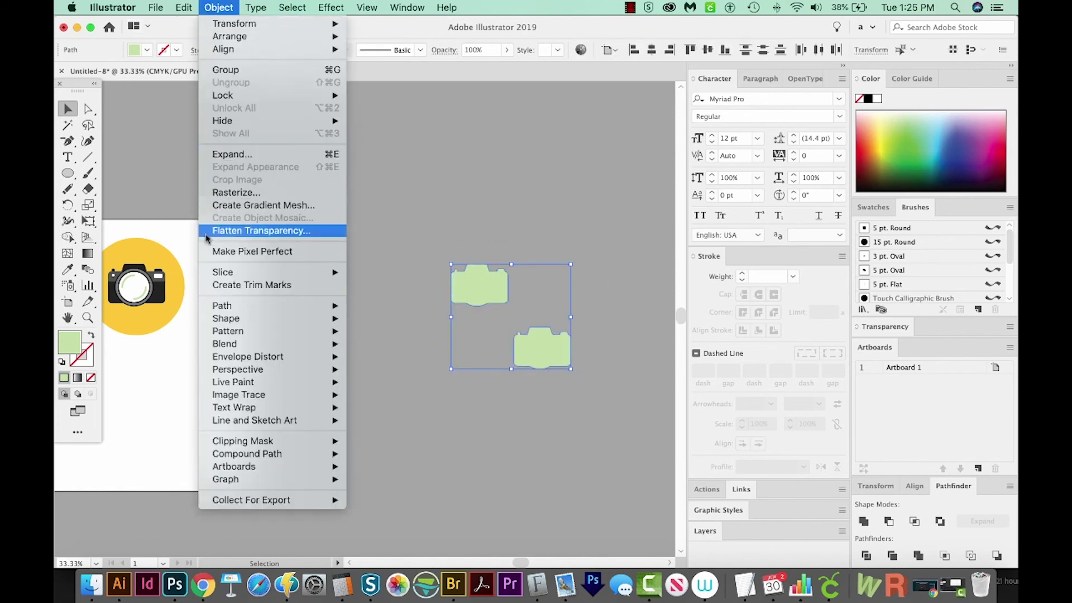
pyautogui.moveTo(236, 345)
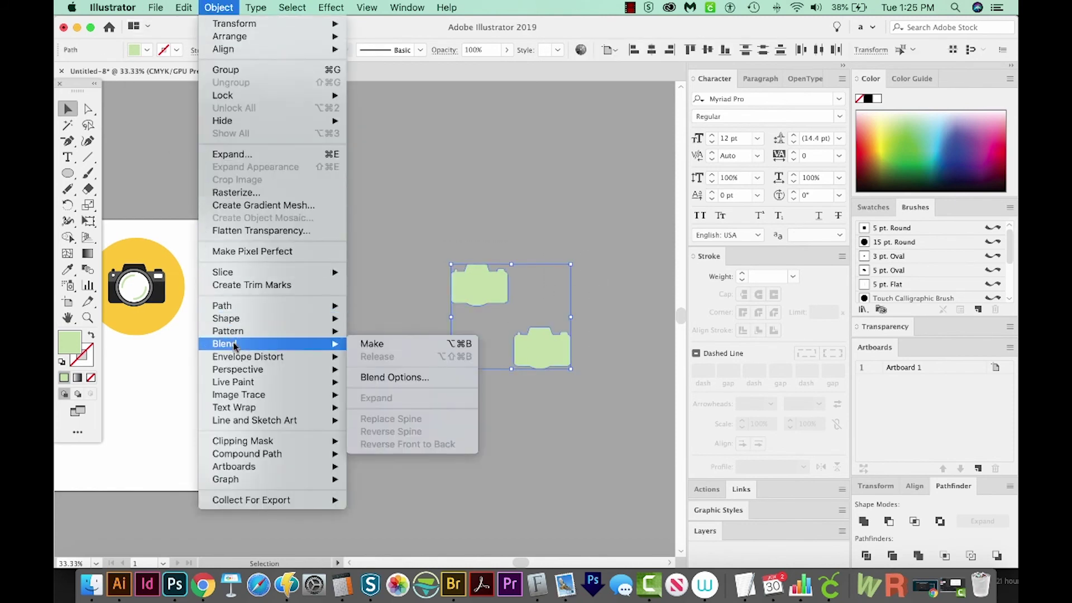
pyautogui.click(388, 377)
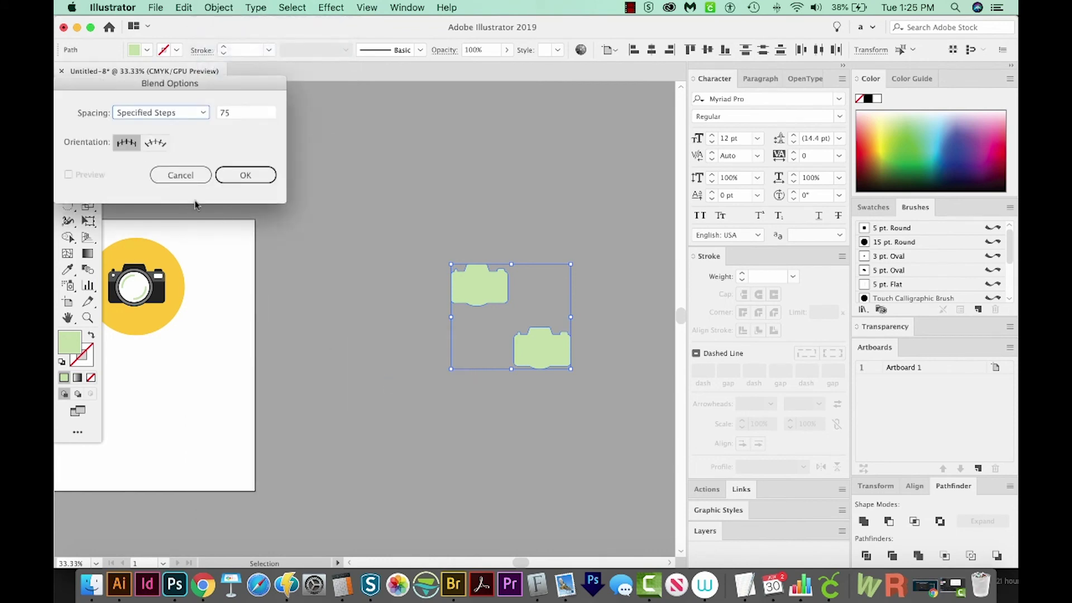
pyautogui.click(171, 113)
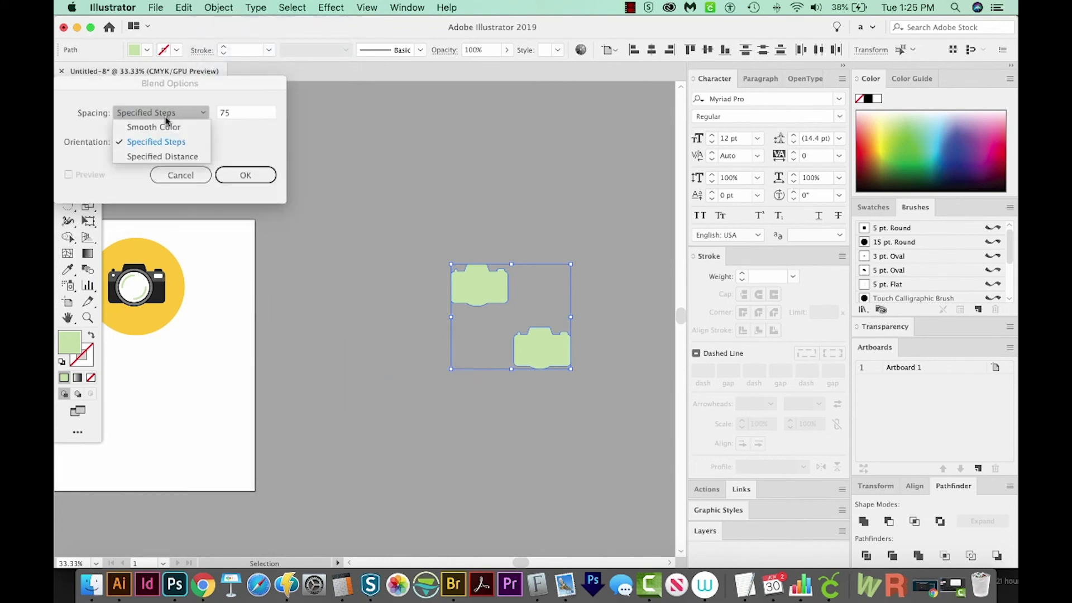
pyautogui.click(160, 143)
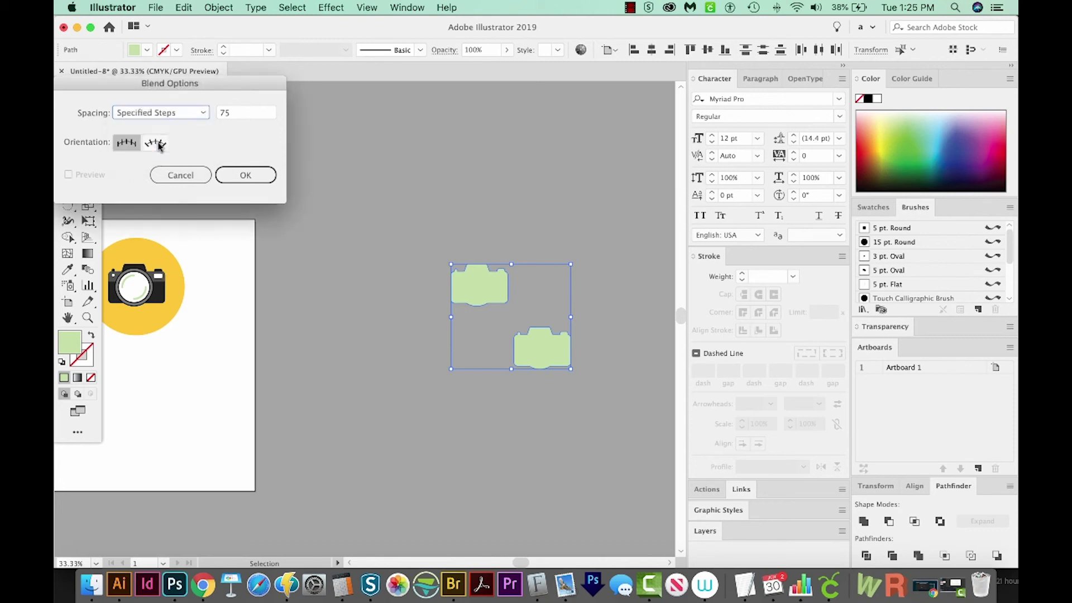
pyautogui.click(126, 143)
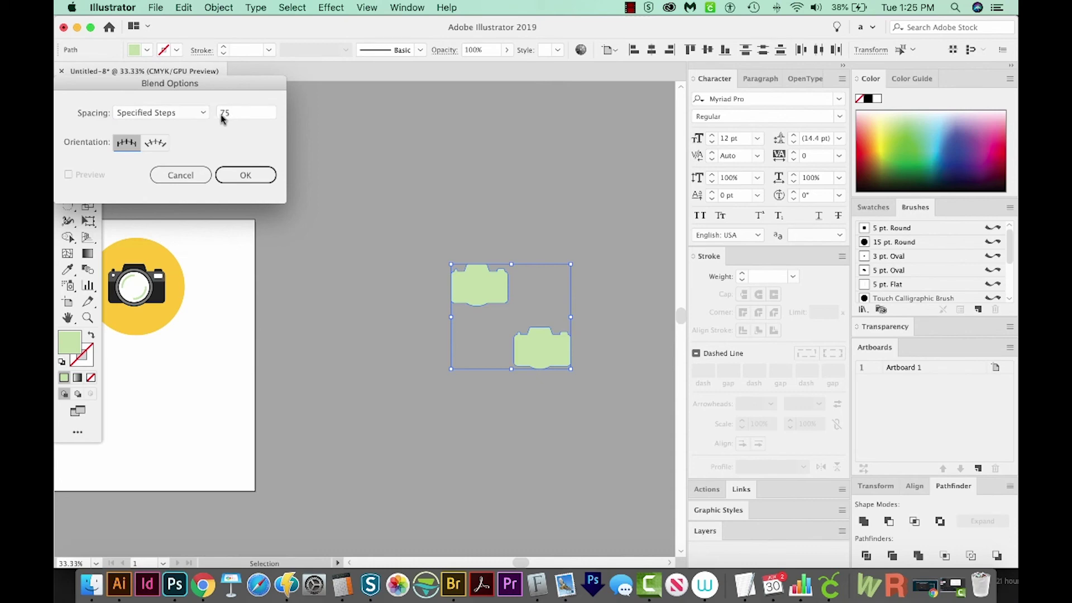
pyautogui.click(245, 175)
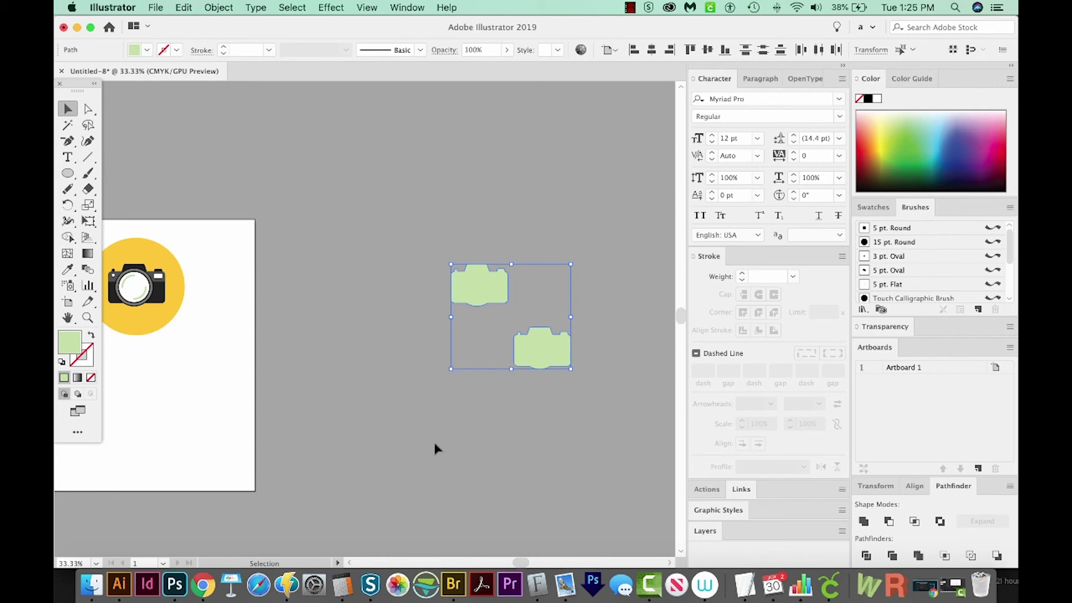
# - Make a blend between the two selected green camera silhouettes to form the diagonal shadow
pyautogui.click(208, 9)
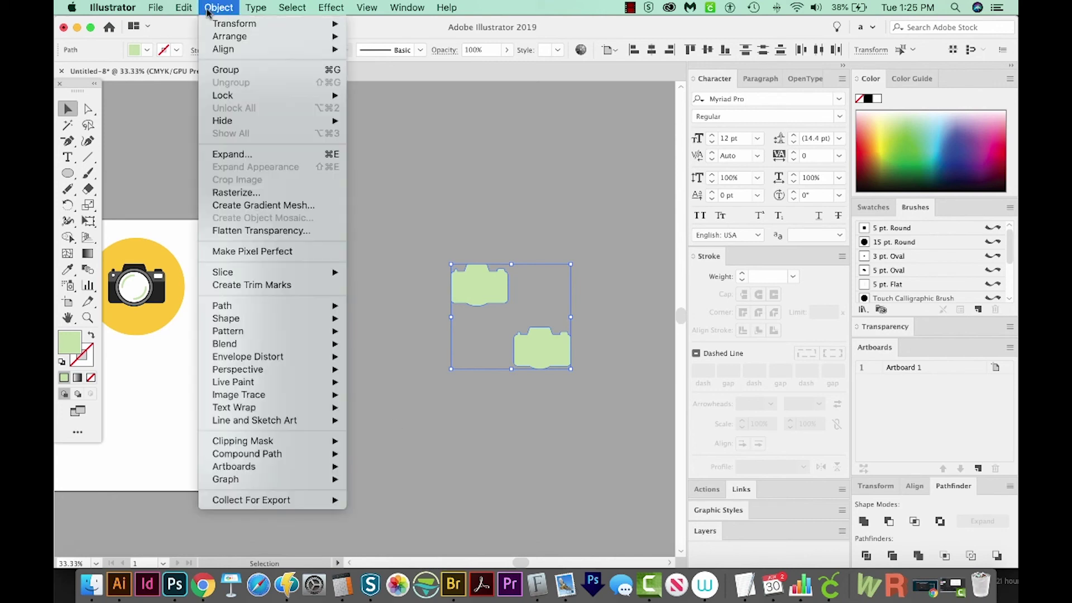
pyautogui.moveTo(283, 347)
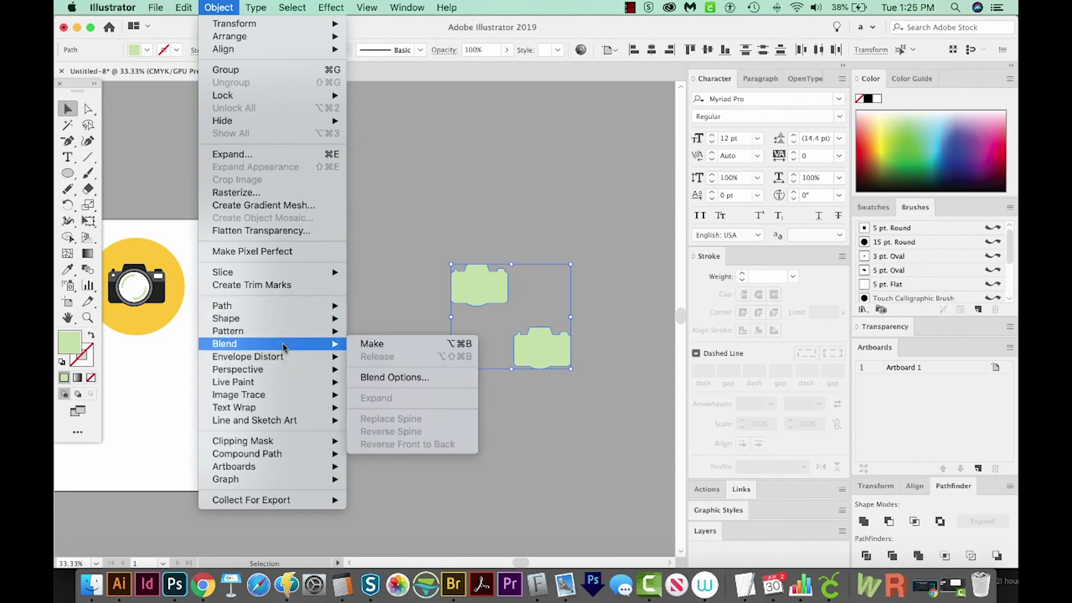
pyautogui.click(446, 347)
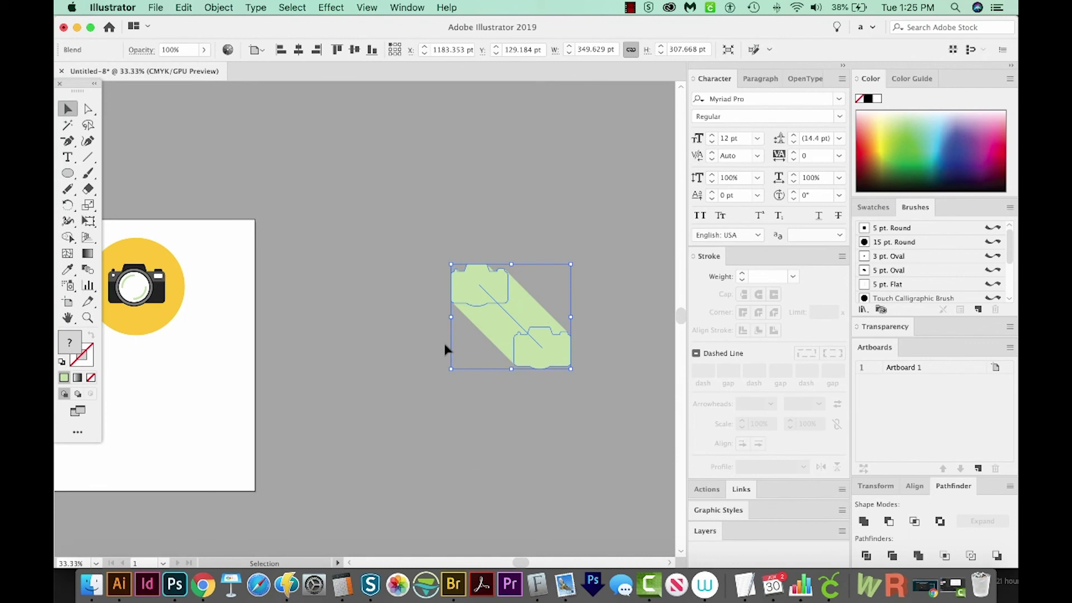
# - Move the blended shadow back onto the artboard by -1000 pt horizontally and 0 pt vertically
pyautogui.click(583, 396)
pyautogui.click(544, 360)
pyautogui.press('Return')
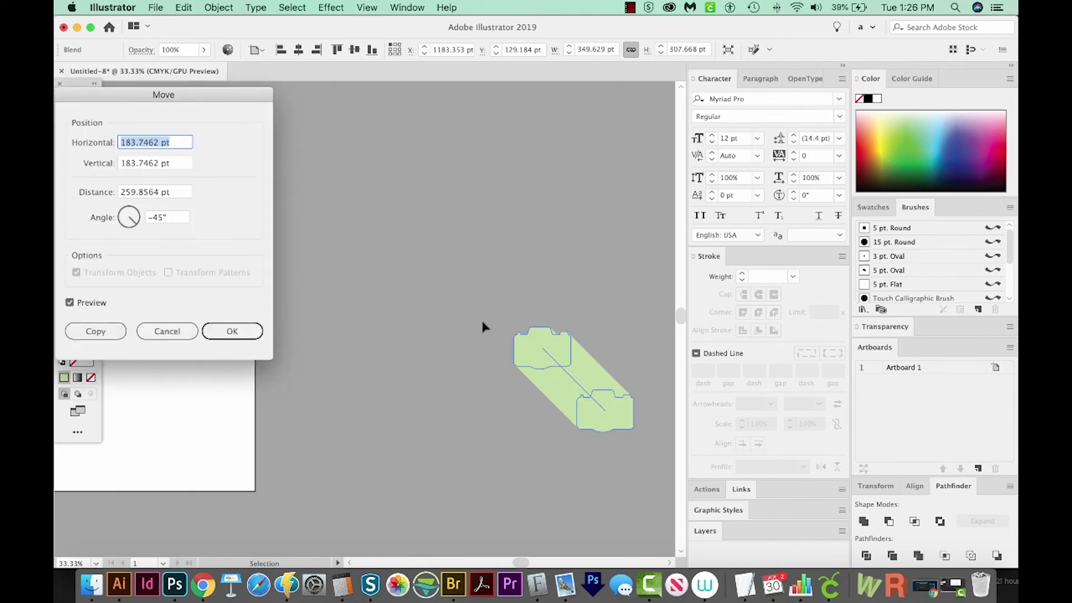
pyautogui.write('-1000')
pyautogui.press('Tab')
pyautogui.write('0')
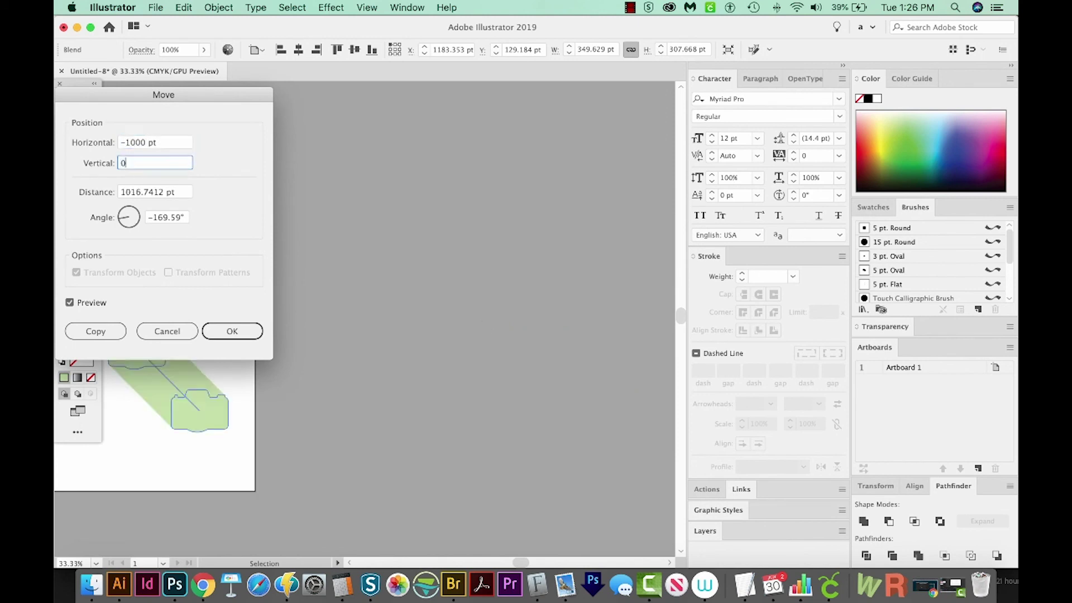
pyautogui.click(240, 328)
# - Fill the blend's lower camera silhouette with black, and deselect it
pyautogui.moveTo(151, 419); pyautogui.dragTo(239, 419)
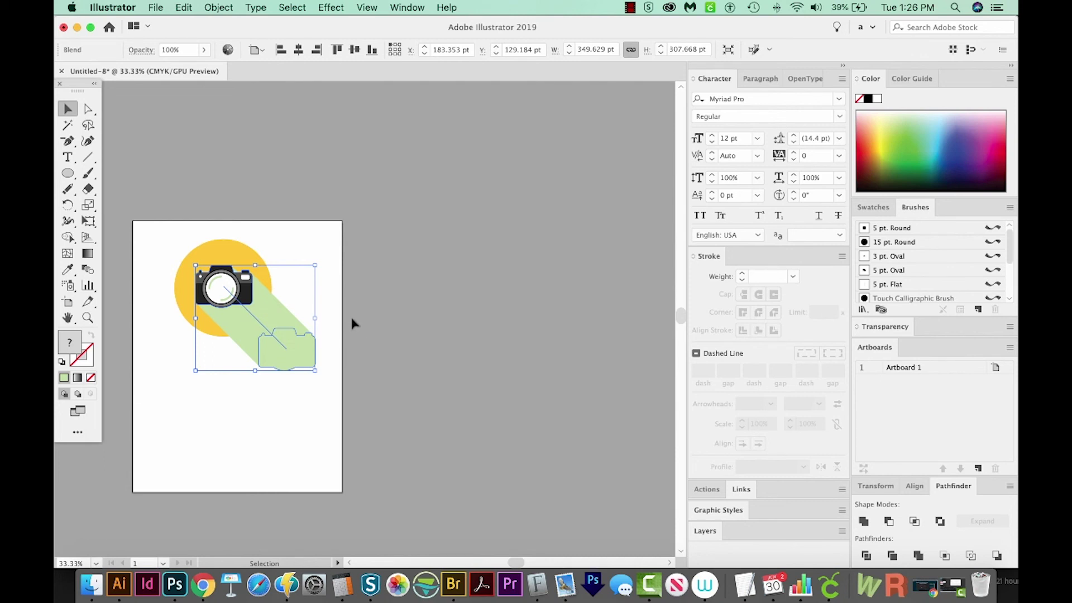
pyautogui.hscroll(-3, 352, 322)
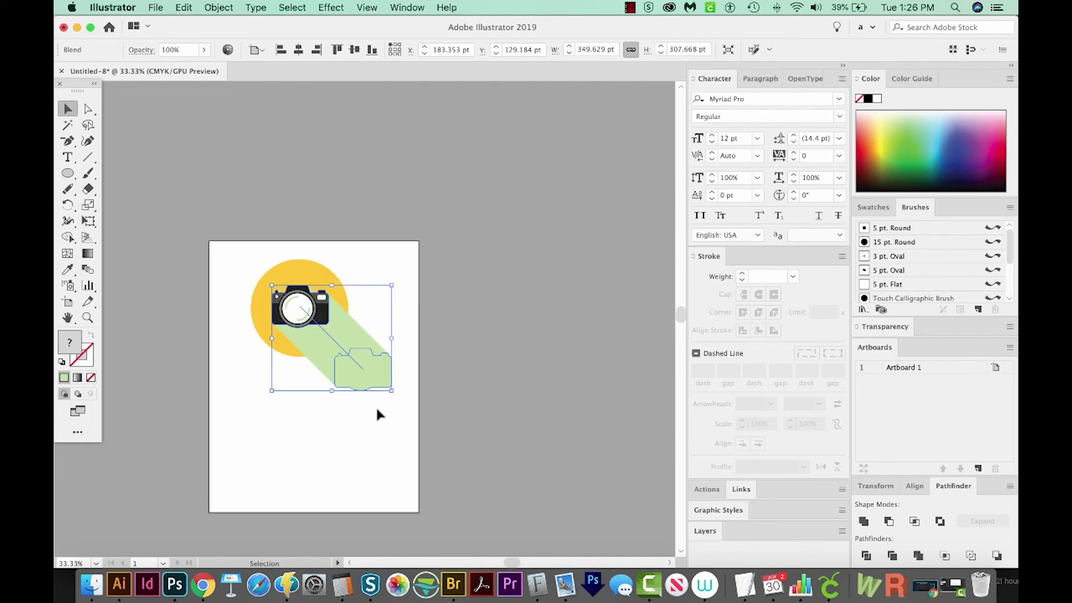
pyautogui.press('a')
pyautogui.click(376, 406)
pyautogui.click(379, 376)
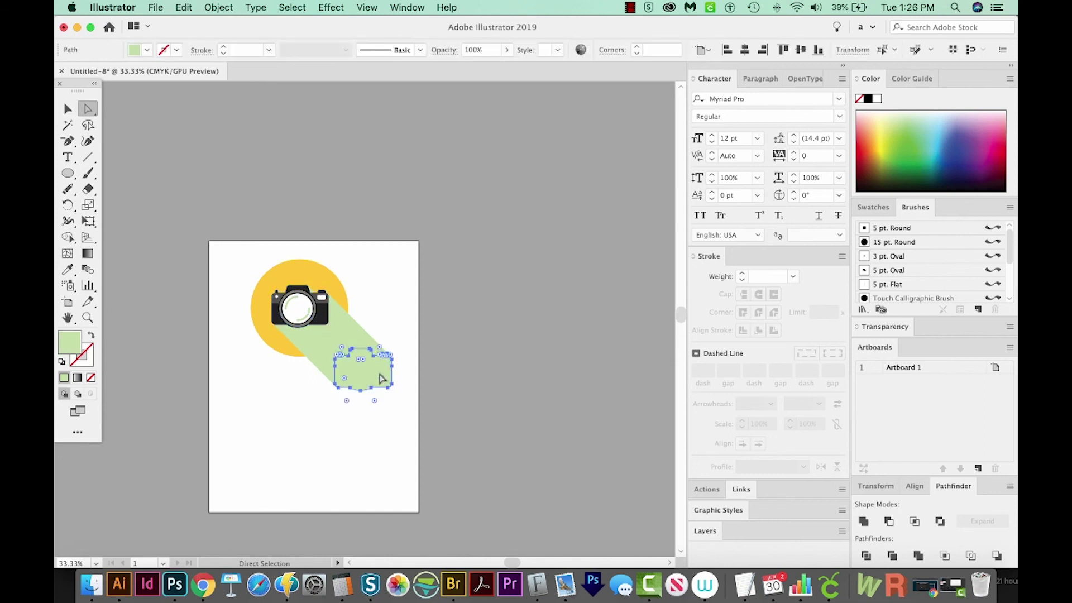
pyautogui.click(867, 98)
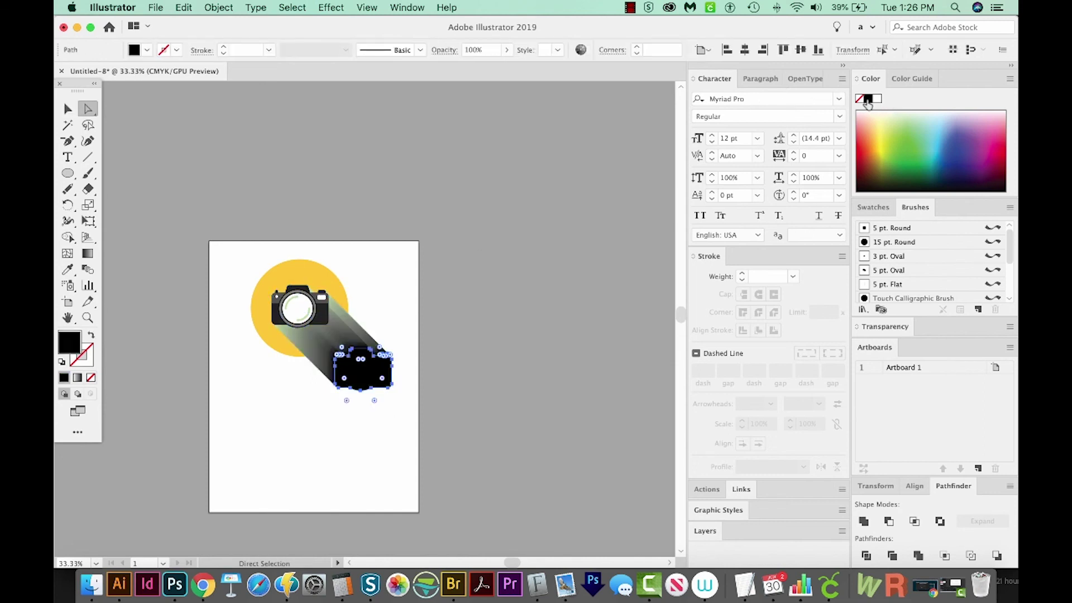
pyautogui.click(413, 324)
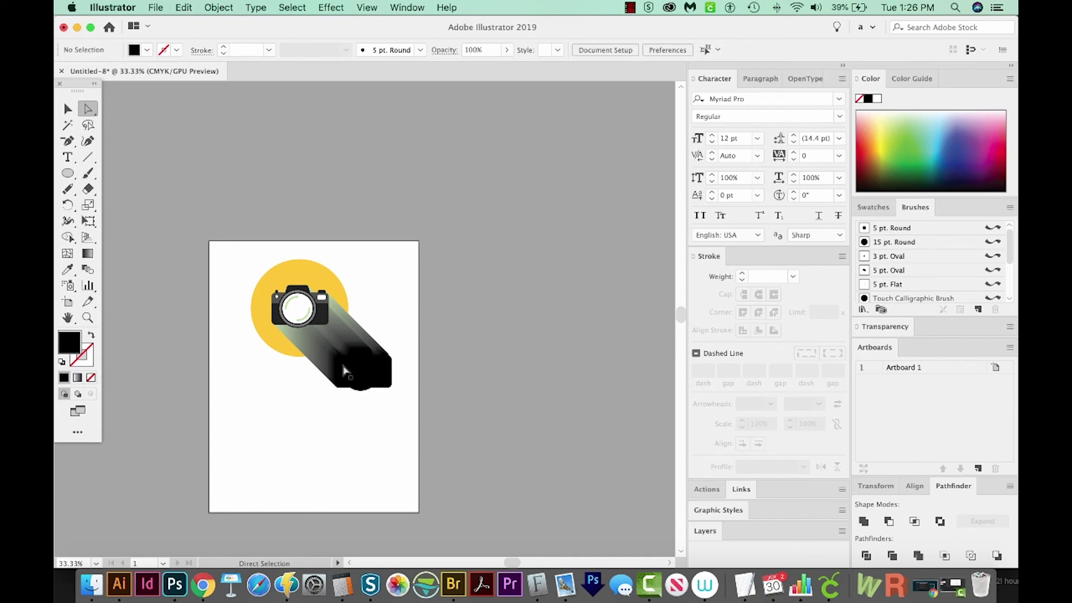
# - Remove the camera group covering the upper end of the shadow from the artboard
pyautogui.press('v')
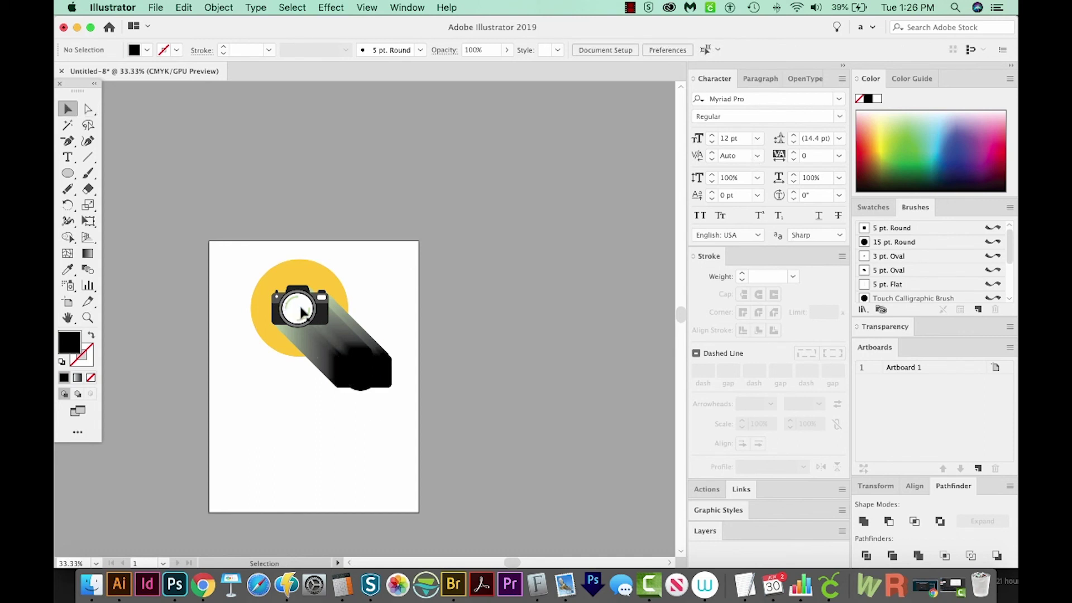
pyautogui.click(300, 314)
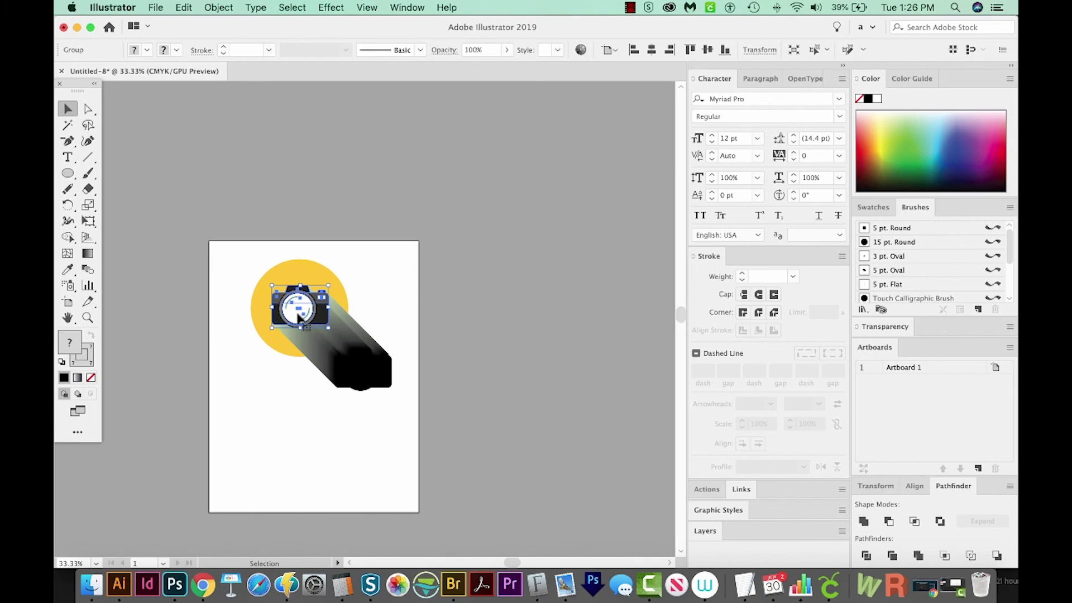
pyautogui.press('Delete')
# - Fill the blend's upper green camera silhouette with black, and deselect it
pyautogui.press('a')
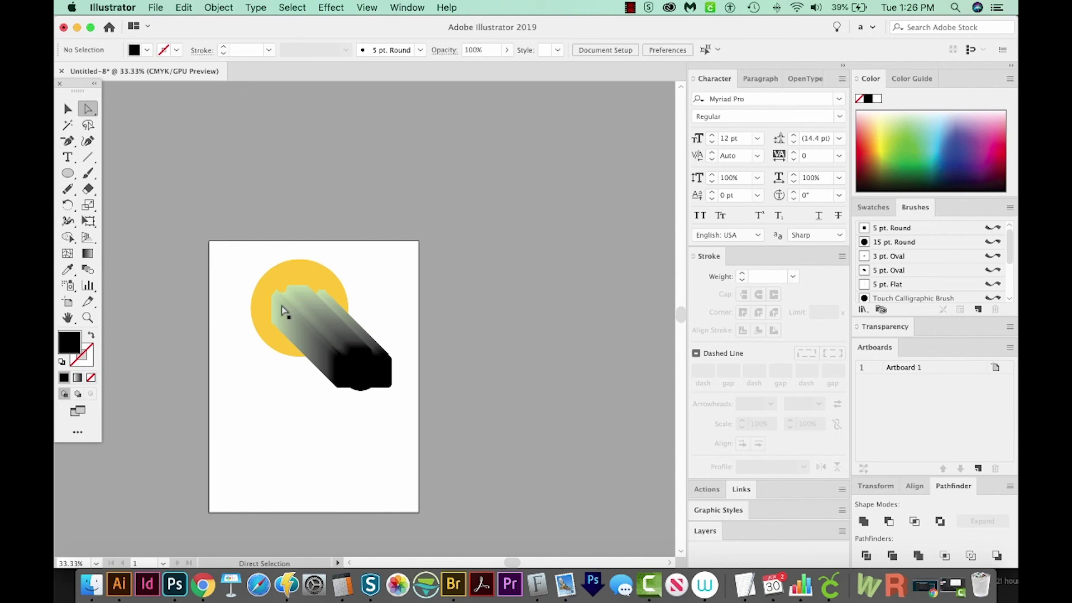
pyautogui.click(283, 311)
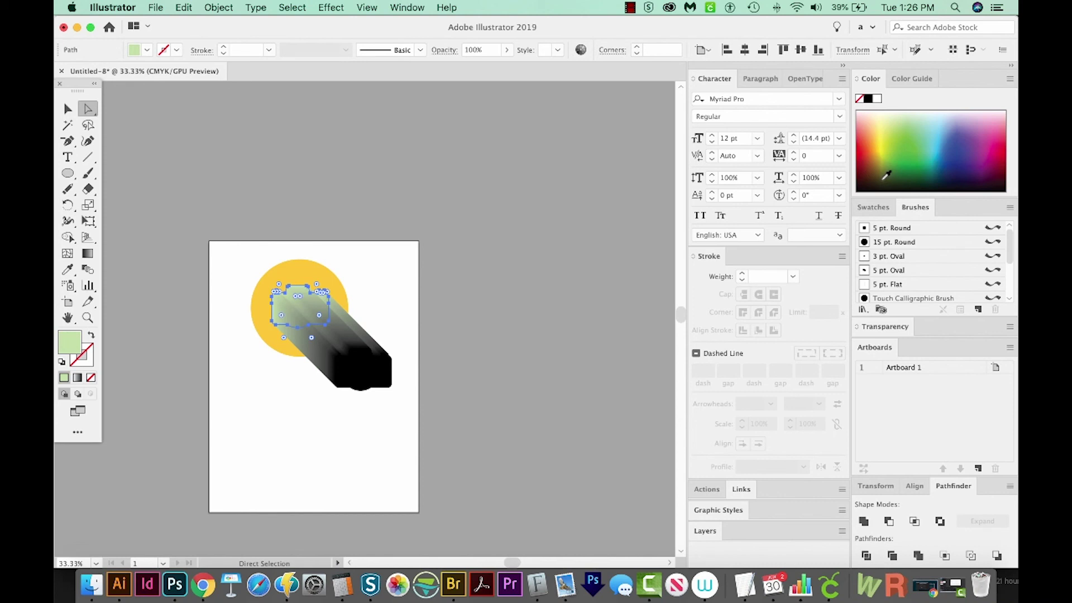
pyautogui.click(868, 100)
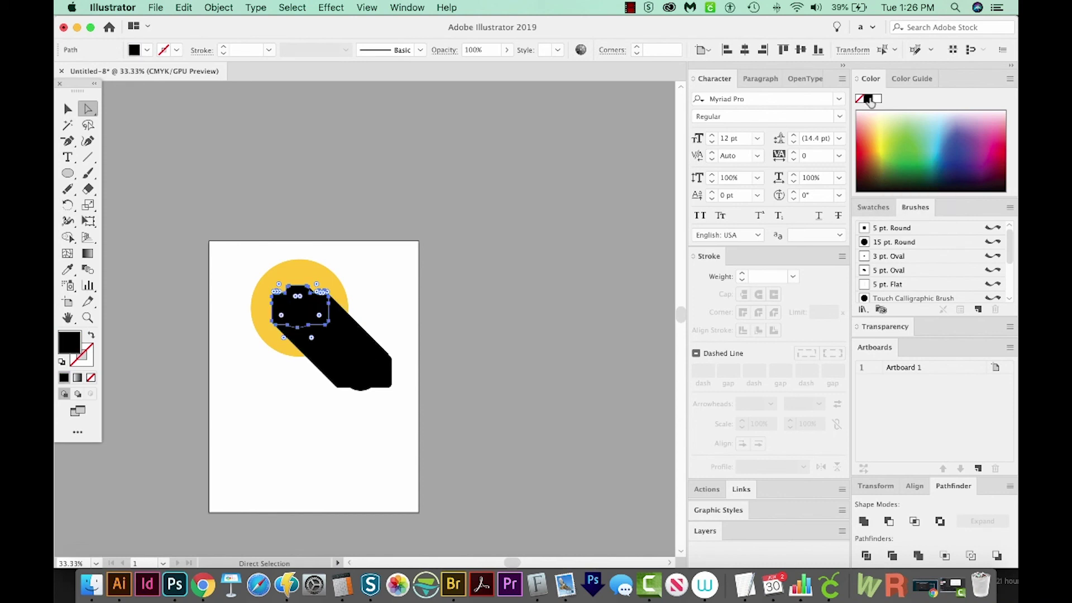
pyautogui.hscroll(2, 335, 335)
pyautogui.press('super+shift+a')
pyautogui.press('v')
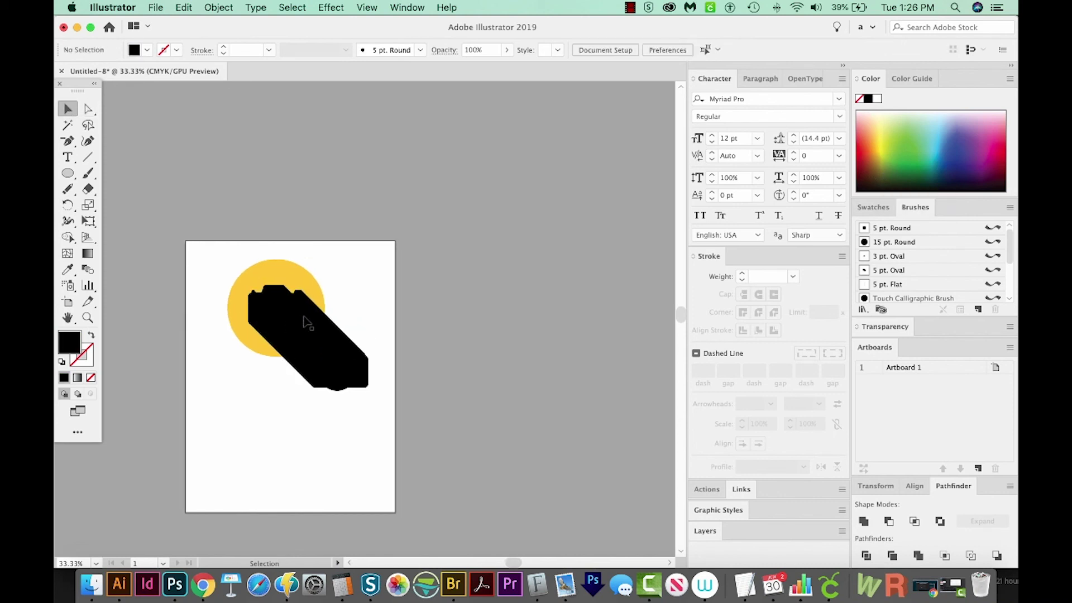
# - Set the black shadow blend to 30% opacity with the Multiply blending mode, and deselect it
pyautogui.click(274, 315)
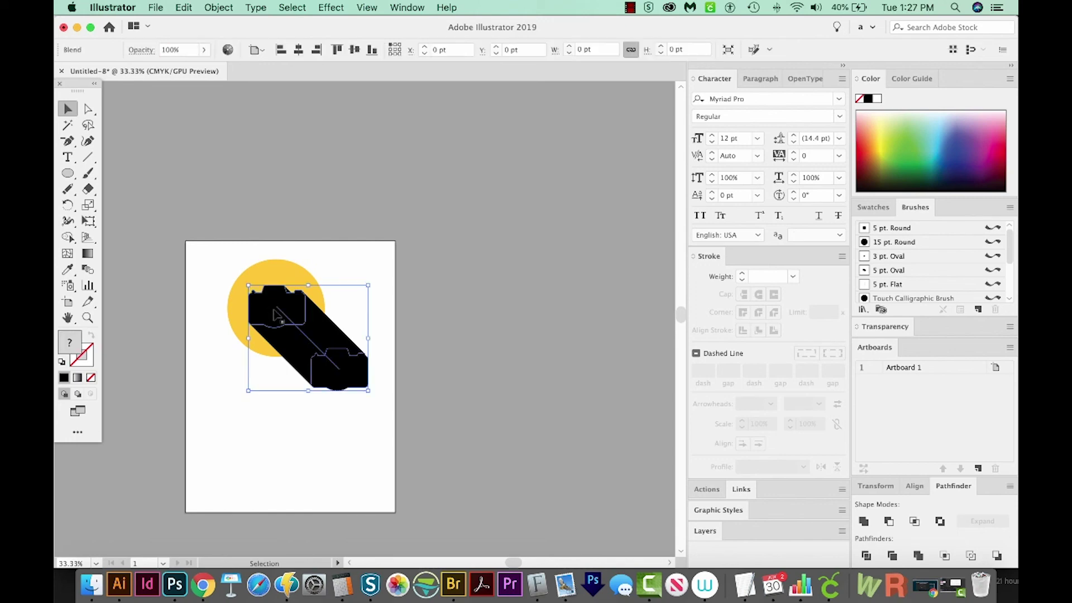
pyautogui.click(175, 49)
pyautogui.write('30')
pyautogui.press('Return')
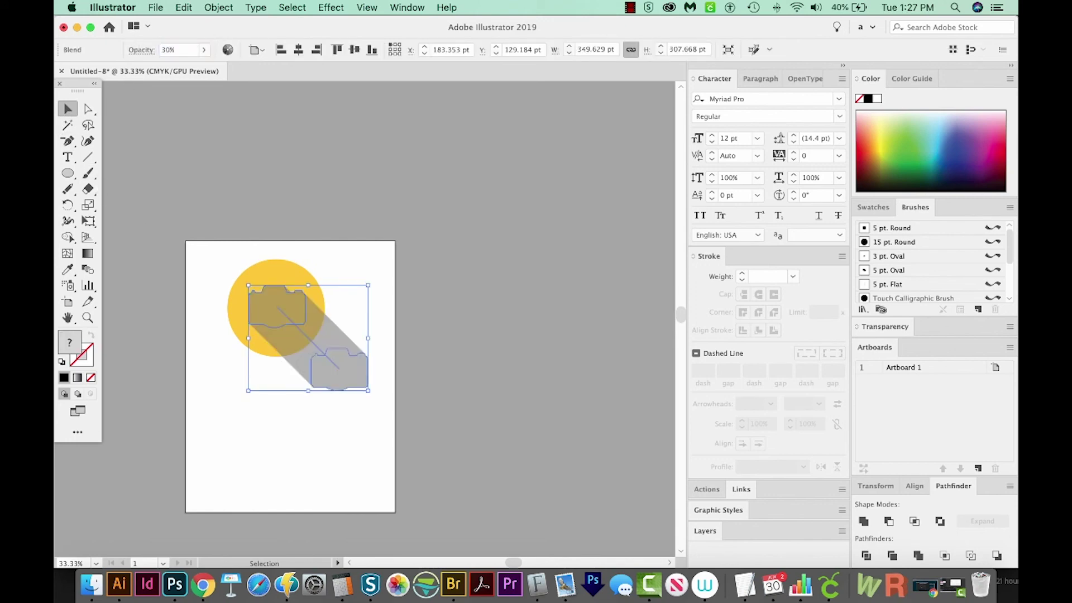
pyautogui.click(141, 52)
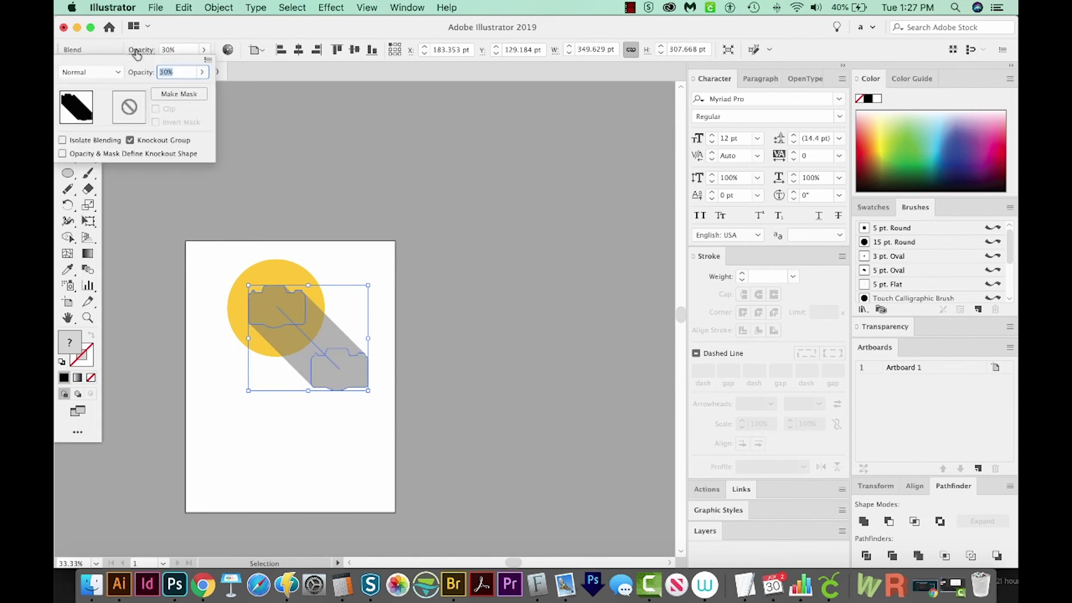
pyautogui.click(119, 72)
pyautogui.click(101, 116)
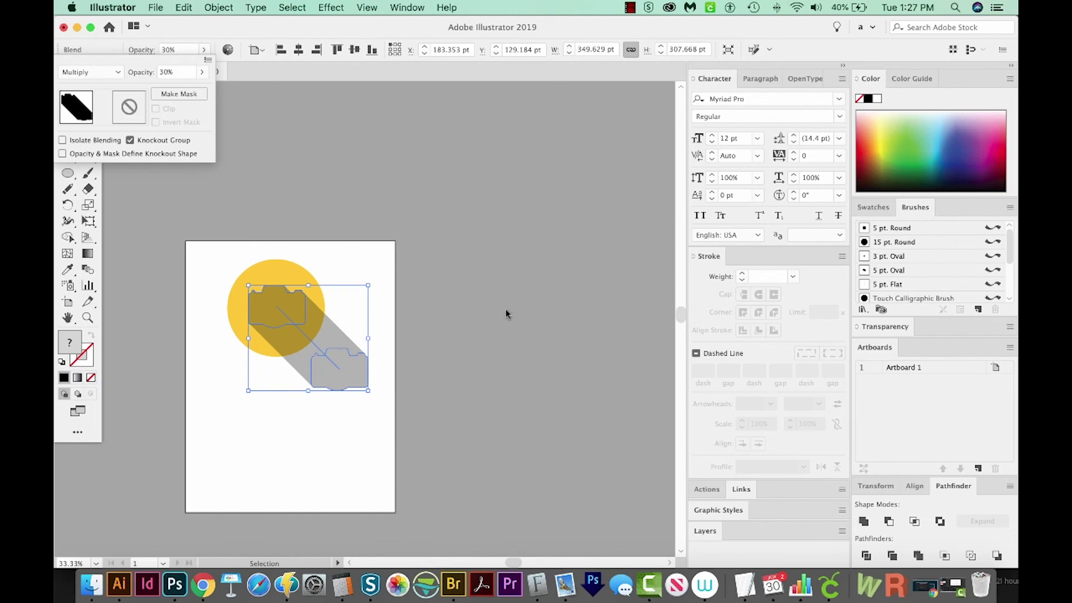
pyautogui.press('a')
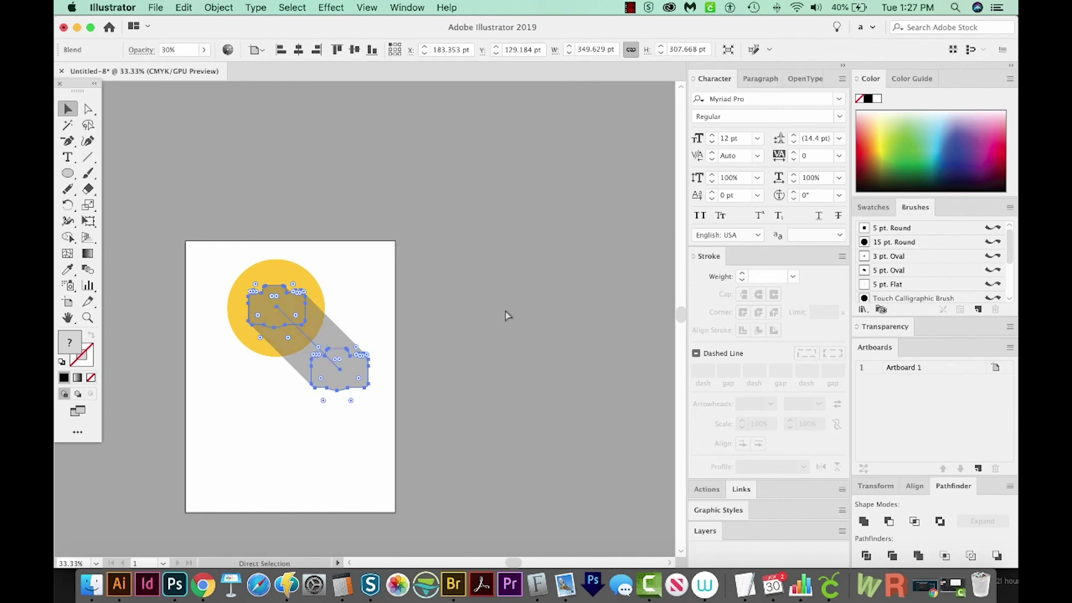
pyautogui.moveTo(402, 353); pyautogui.dragTo(439, 369)
pyautogui.press('v')
pyautogui.click(439, 372)
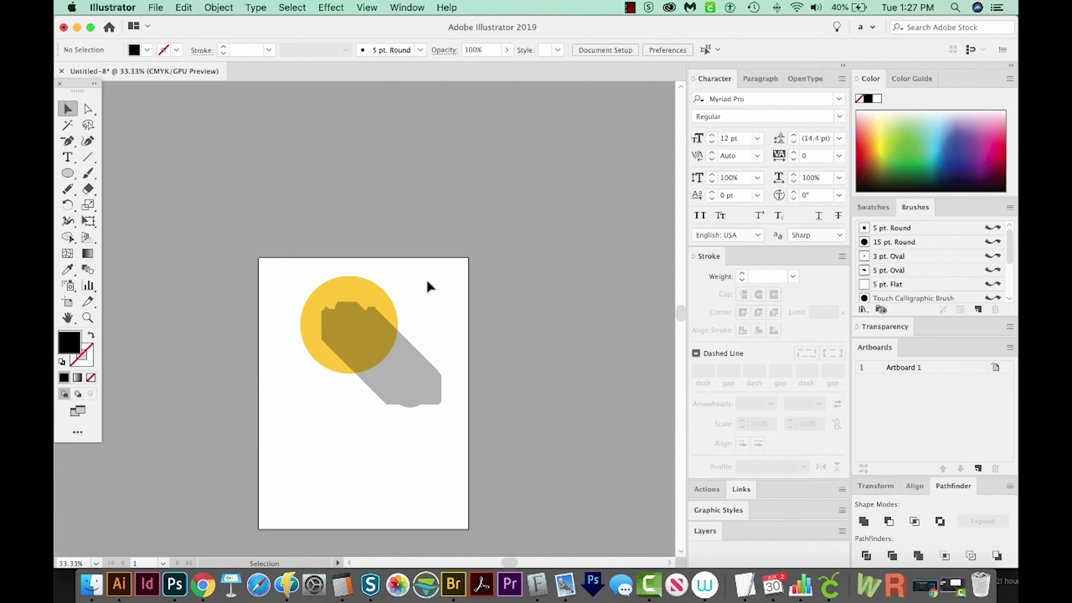
# - Place a copy of the yellow circle in front of the shadow, and select it together with the shadow blend
pyautogui.click(351, 288)
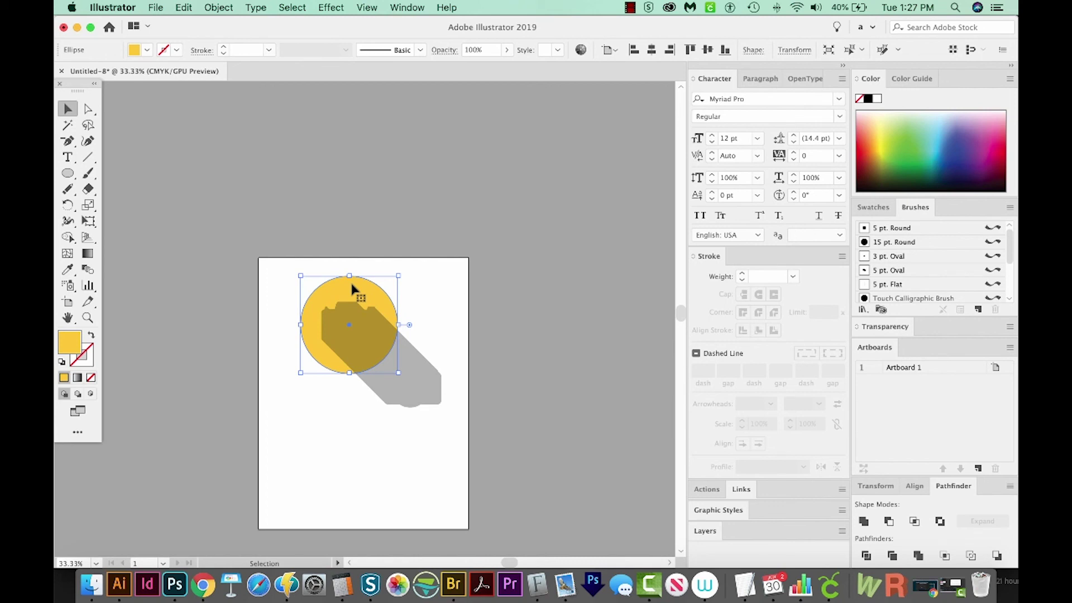
pyautogui.press('super')
pyautogui.click(457, 318)
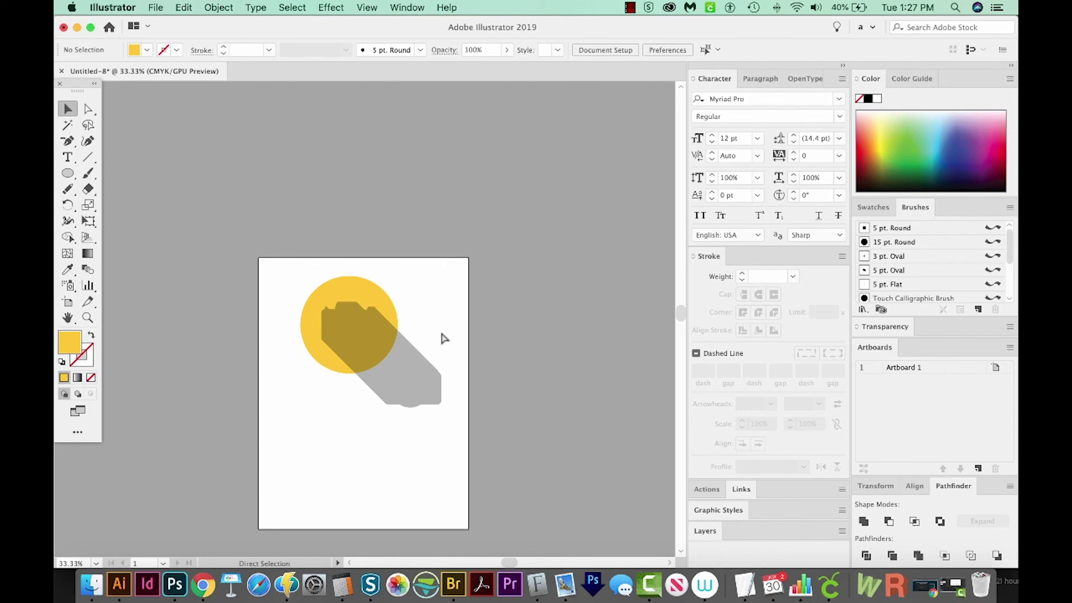
pyautogui.press('super+z')
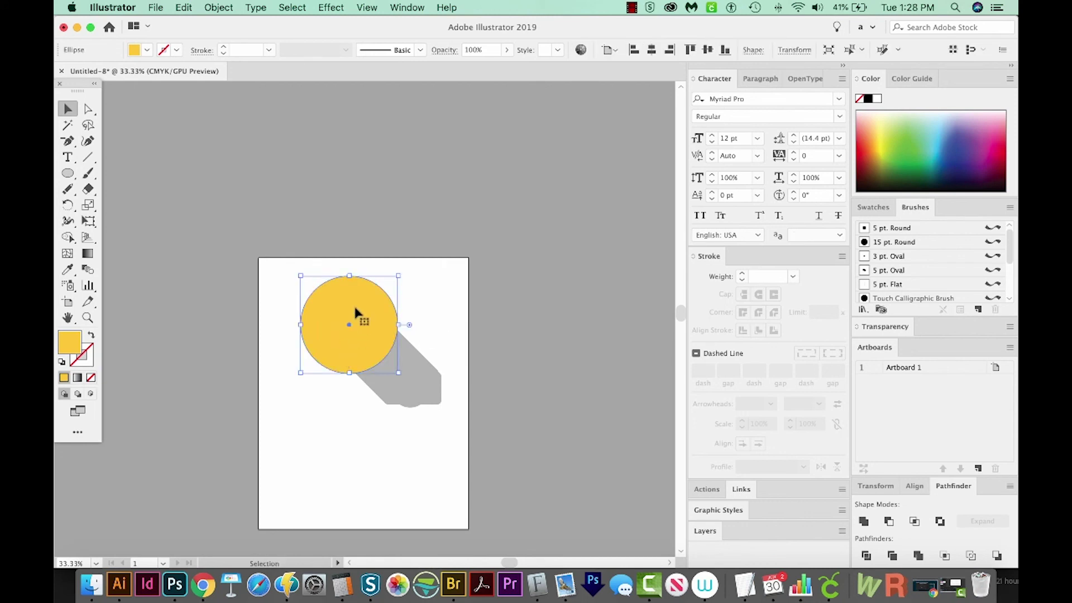
pyautogui.press('super+shift+z')
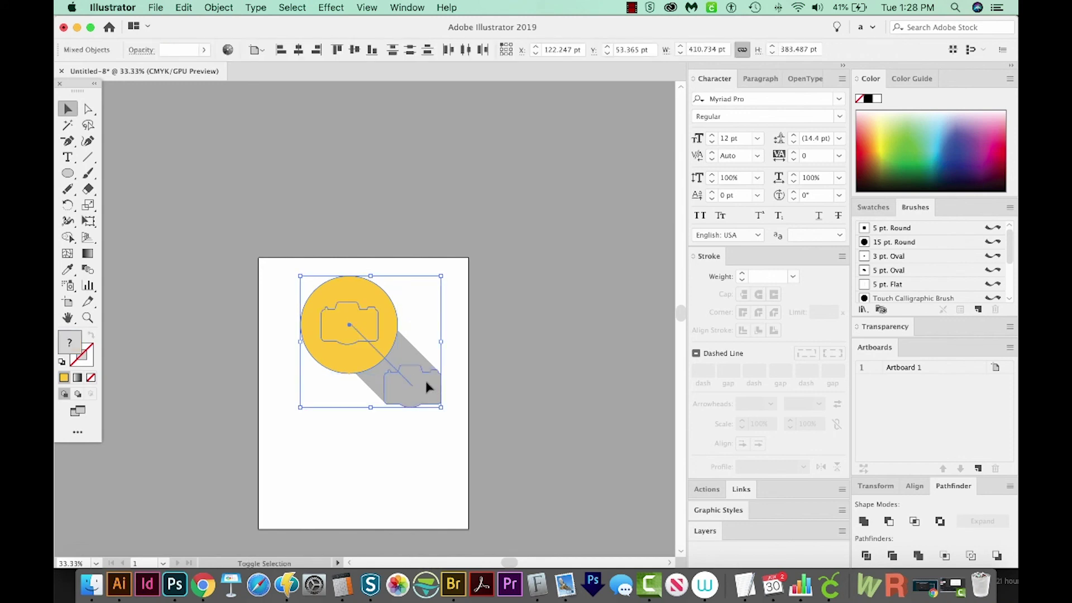
# - Make a clipping mask from the circle copy and the shadow blend to confine the shadow to the circle, and deselect it
pyautogui.press('super+7')
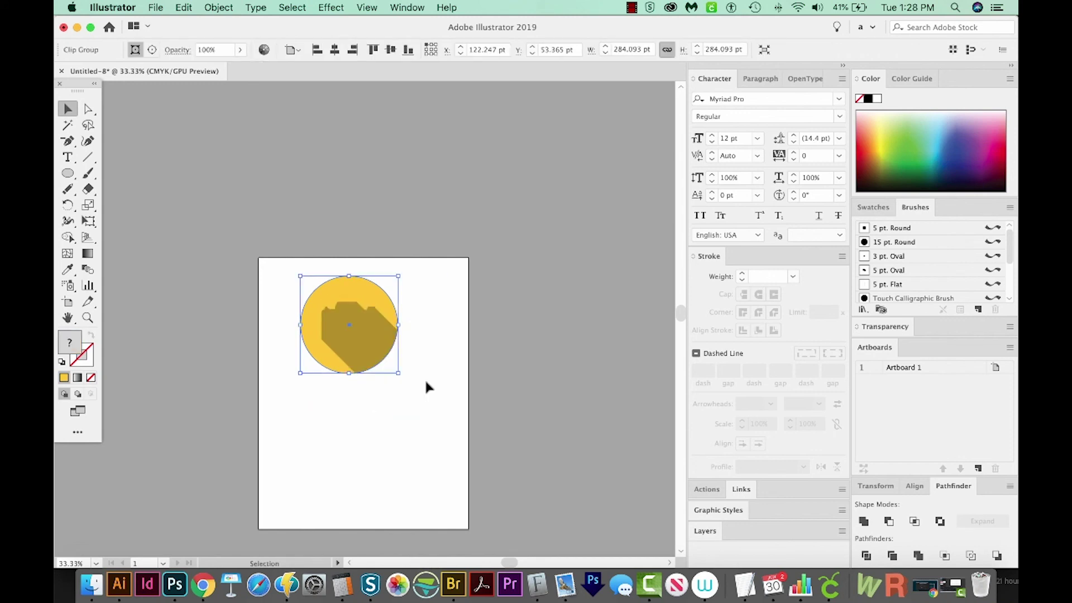
pyautogui.click(426, 386)
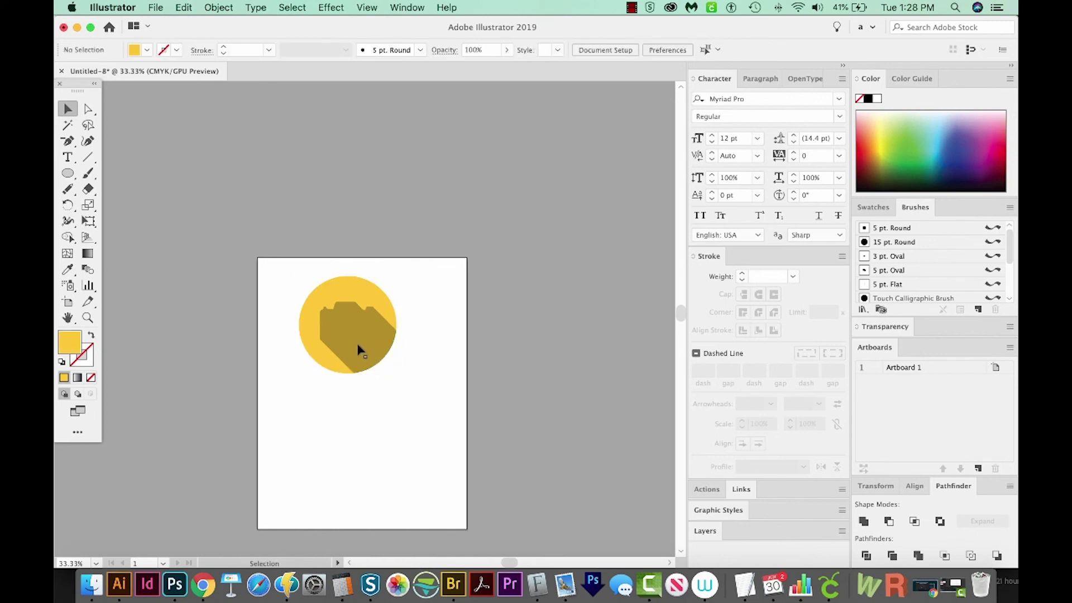
pyautogui.moveTo(359, 351); pyautogui.dragTo(455, 340)
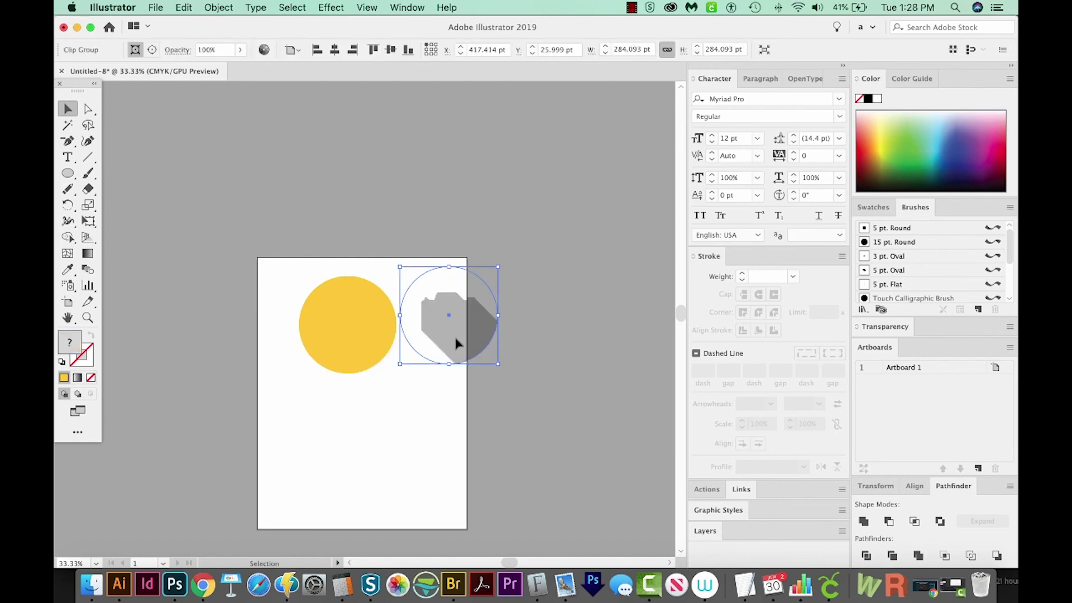
pyautogui.click(339, 346)
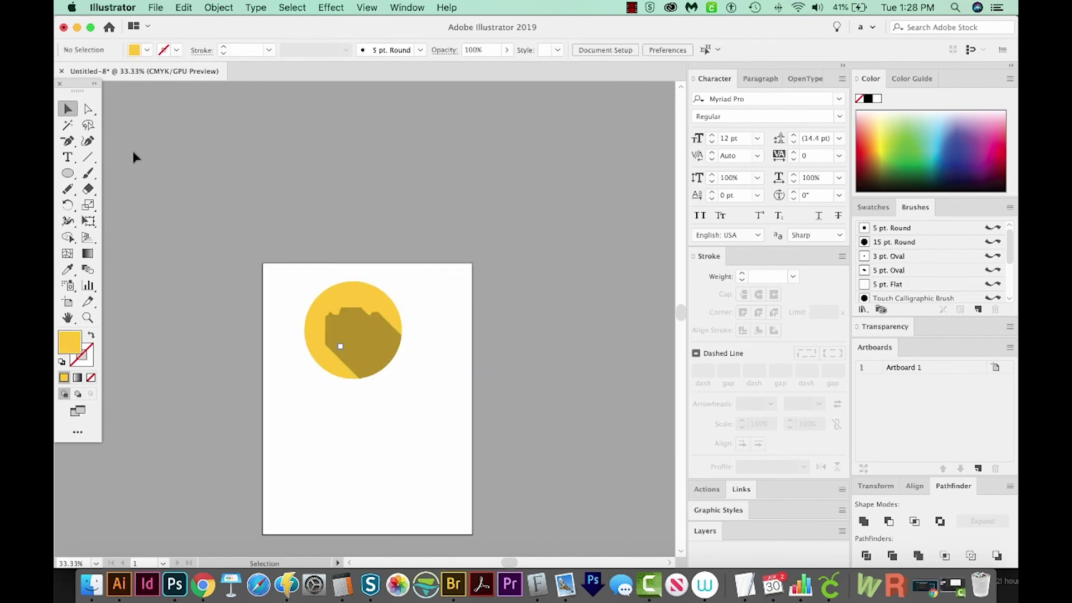
# - Show all hidden objects to bring the camera group back over the shadow, deselect it, and inspect the finished illustration up close
pyautogui.click(207, 7)
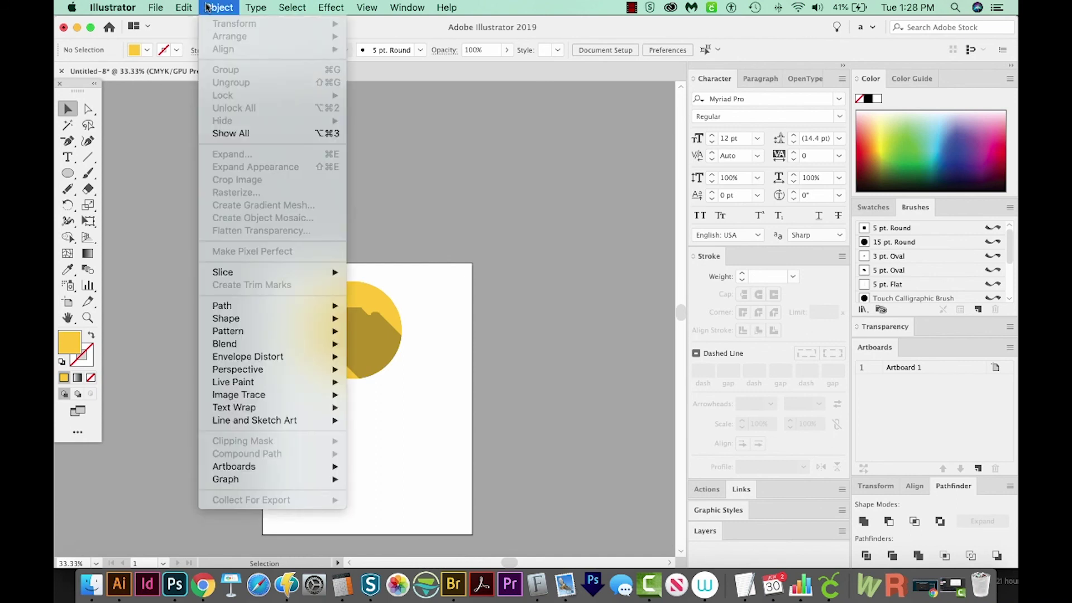
pyautogui.click(260, 135)
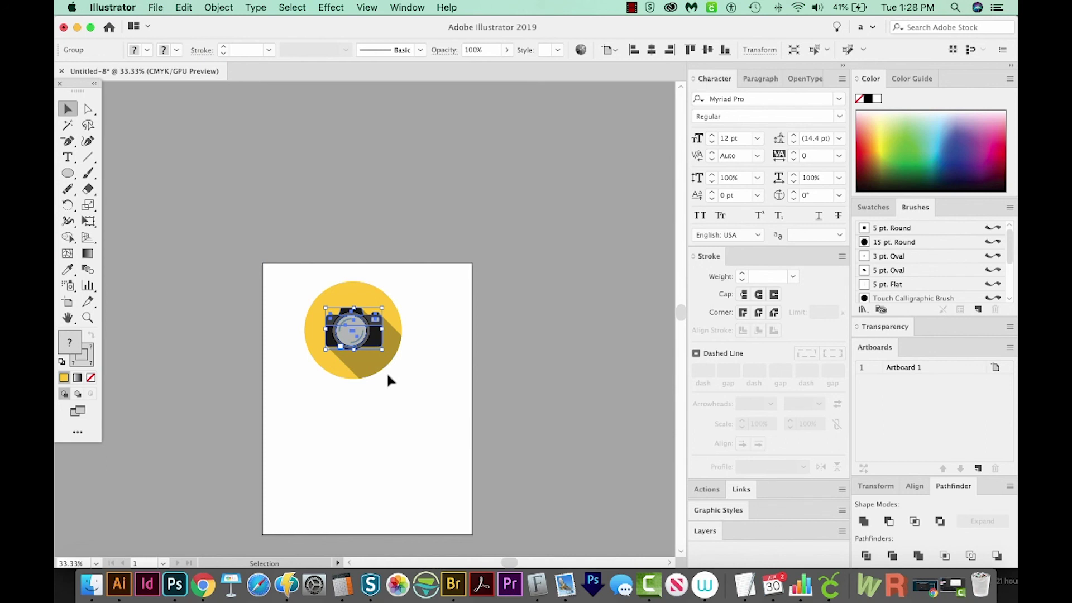
pyautogui.press('super')
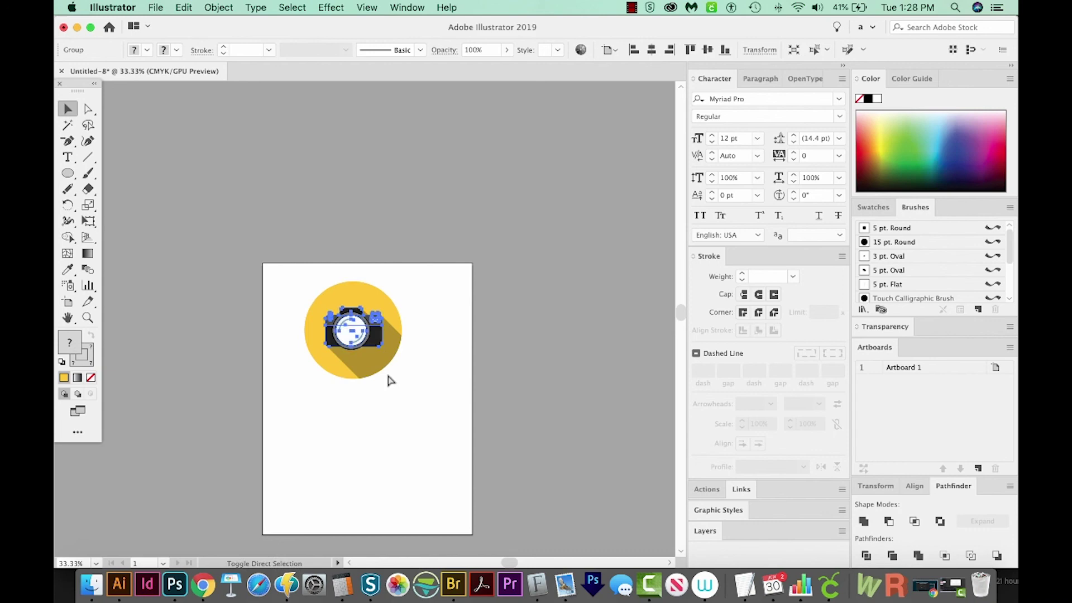
pyautogui.click(390, 421)
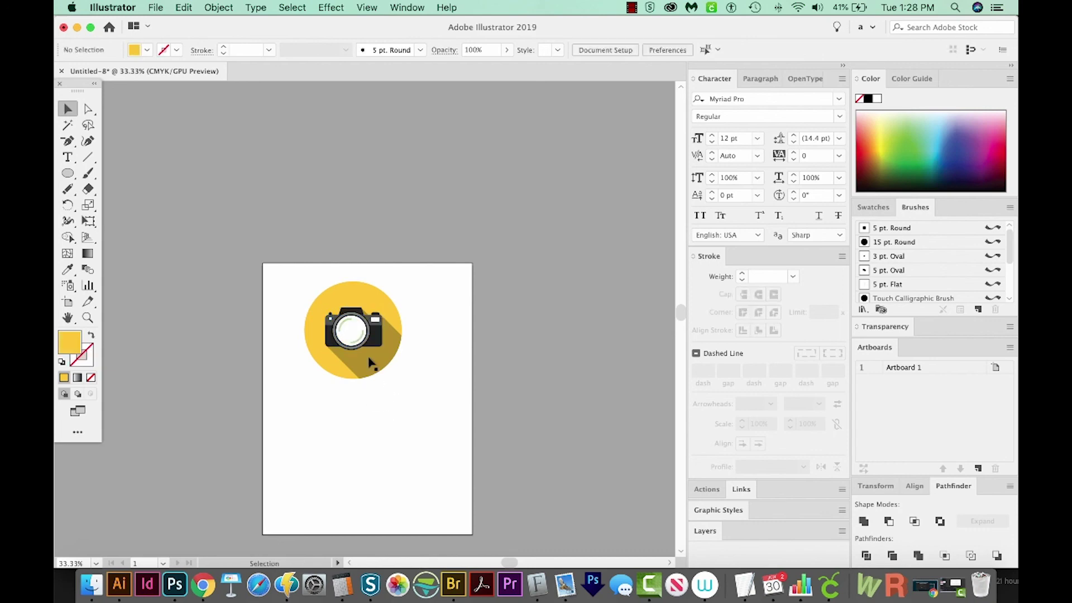
pyautogui.press('z')
pyautogui.click(279, 409)
pyautogui.press('v')
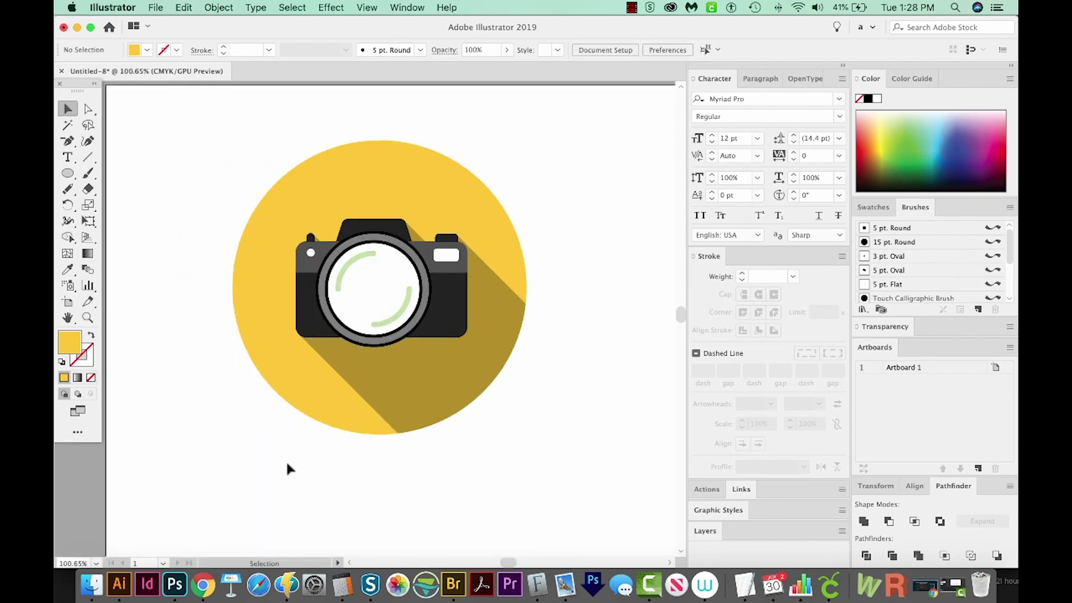